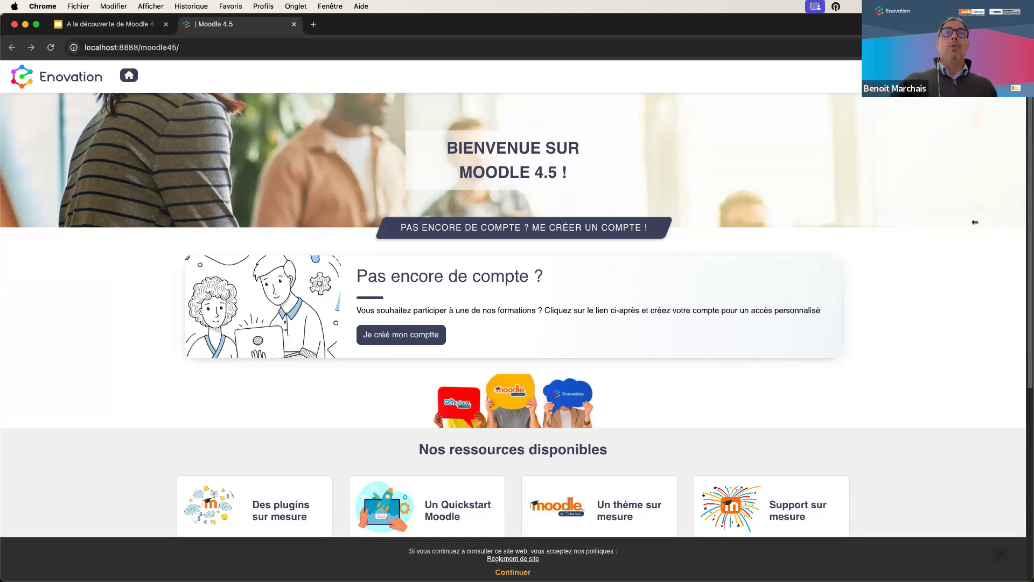
# - Go to the Enovation site's login page from the Moodle home page
pyautogui.click(994, 76)
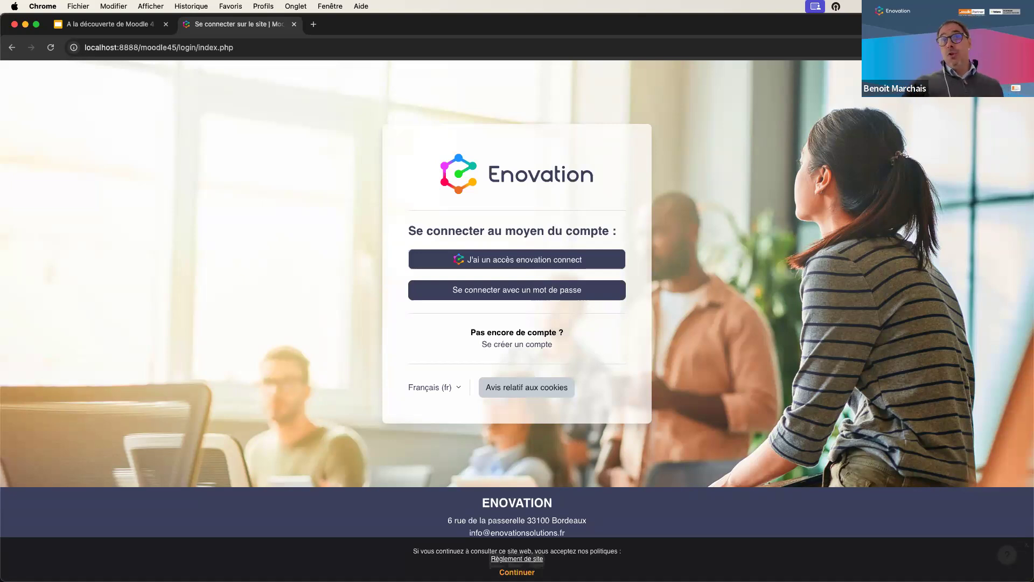
# - Expand the password sign-in form, show the password, and type and select a few characters
pyautogui.click(512, 293)
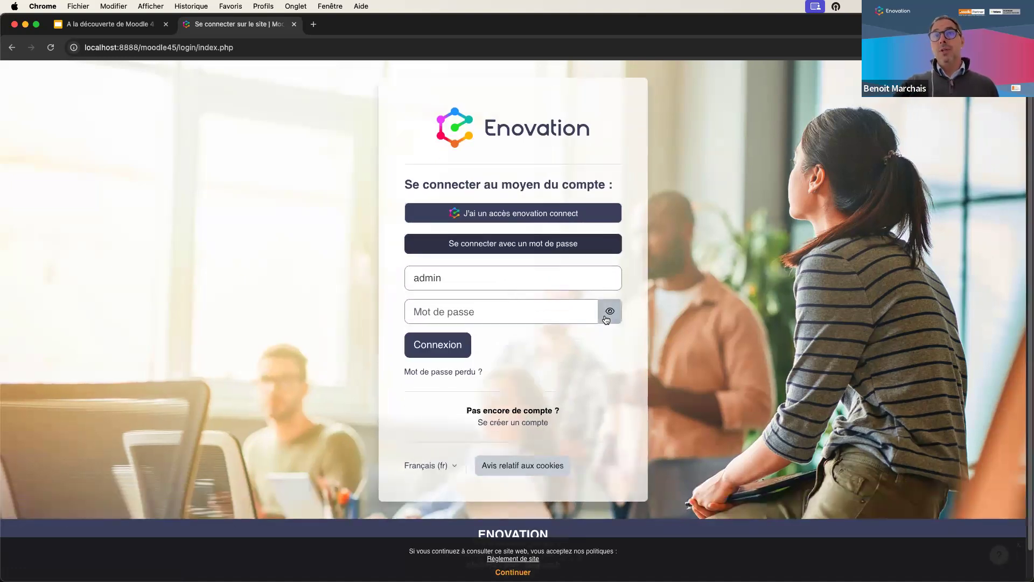
pyautogui.click(608, 316)
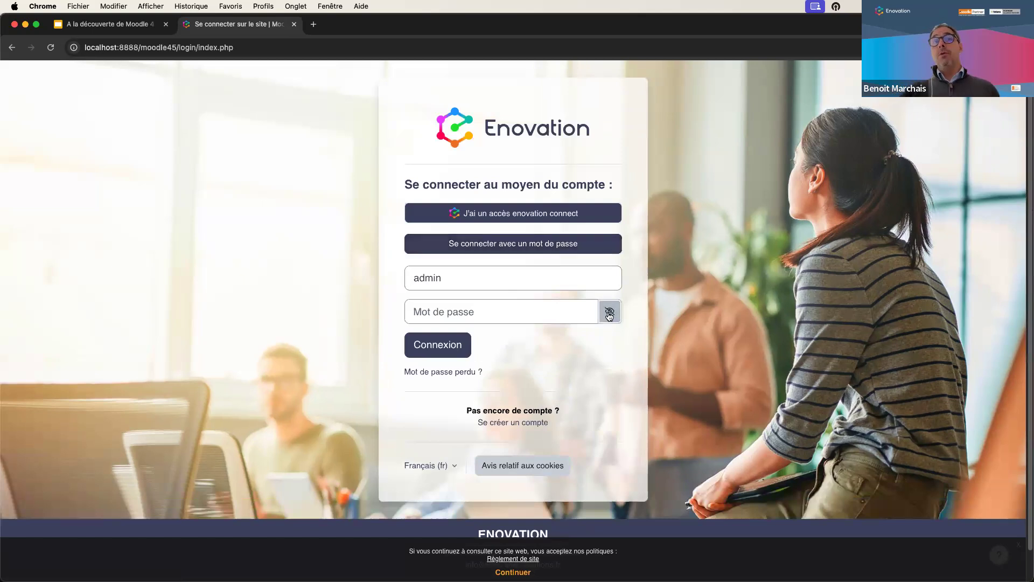
pyautogui.click(530, 312)
pyautogui.write('••••')
pyautogui.moveTo(591, 314); pyautogui.dragTo(375, 310)
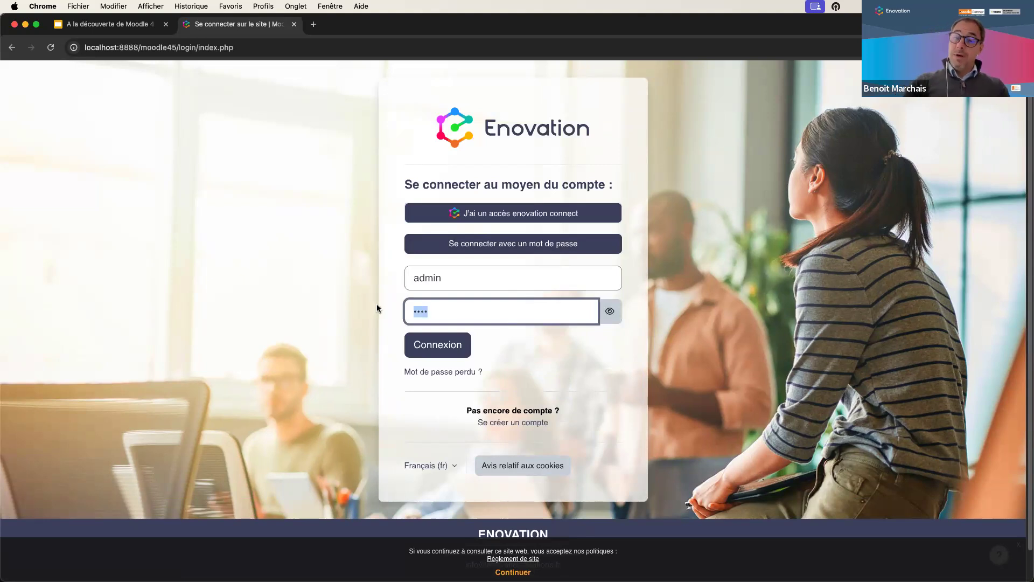
# - Delete the selected characters so the password field is empty
pyautogui.press('BackSpace')
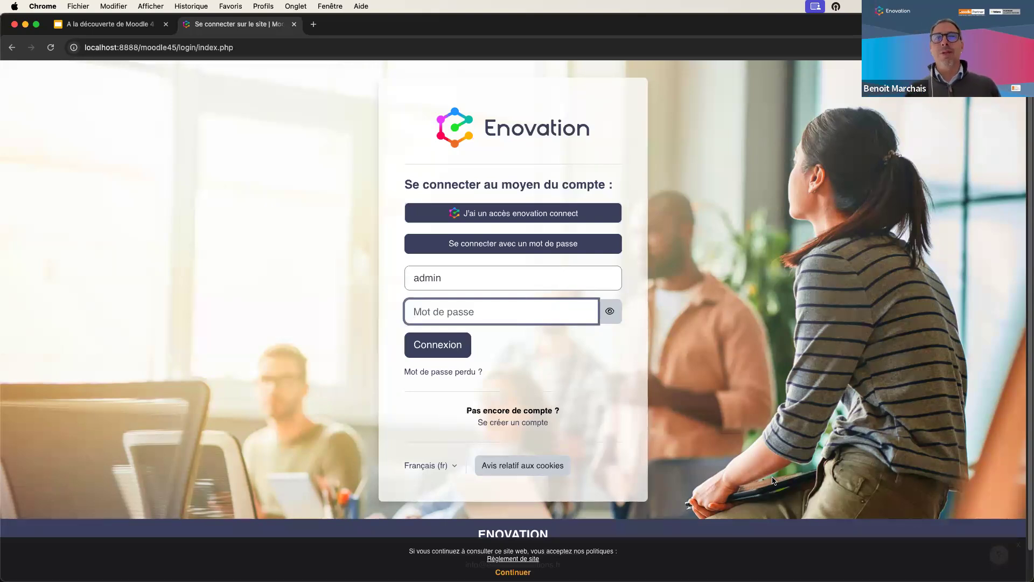
# - Log in with the administrator password and open the MES FORMATIONS course list
pyautogui.write('****')
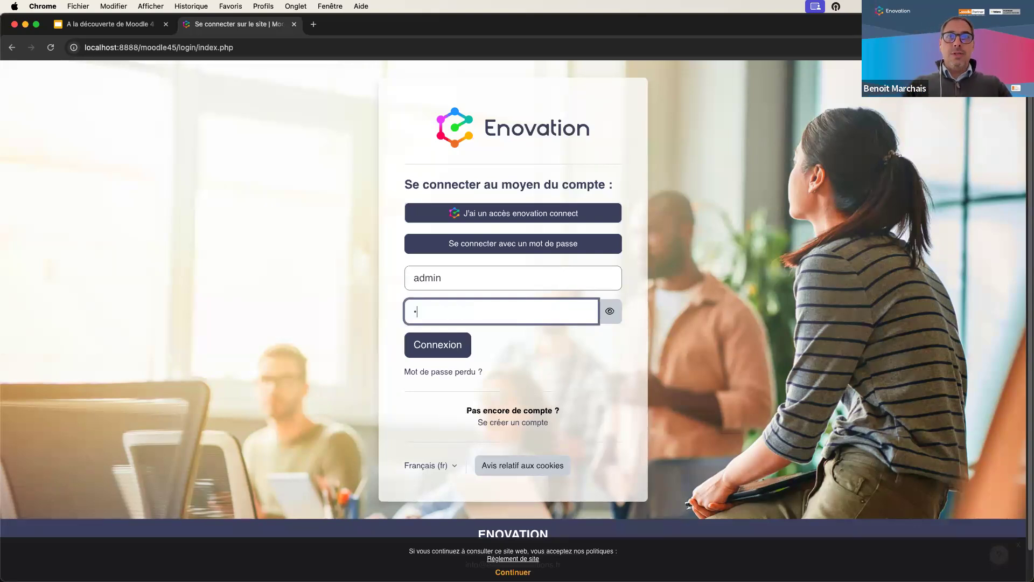
pyautogui.write('*****')
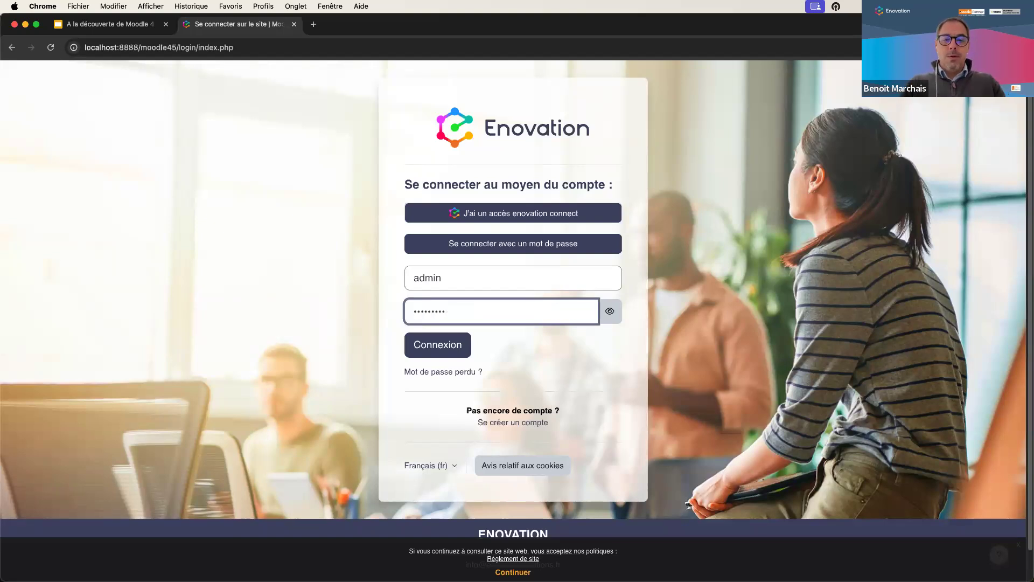
pyautogui.press('Return')
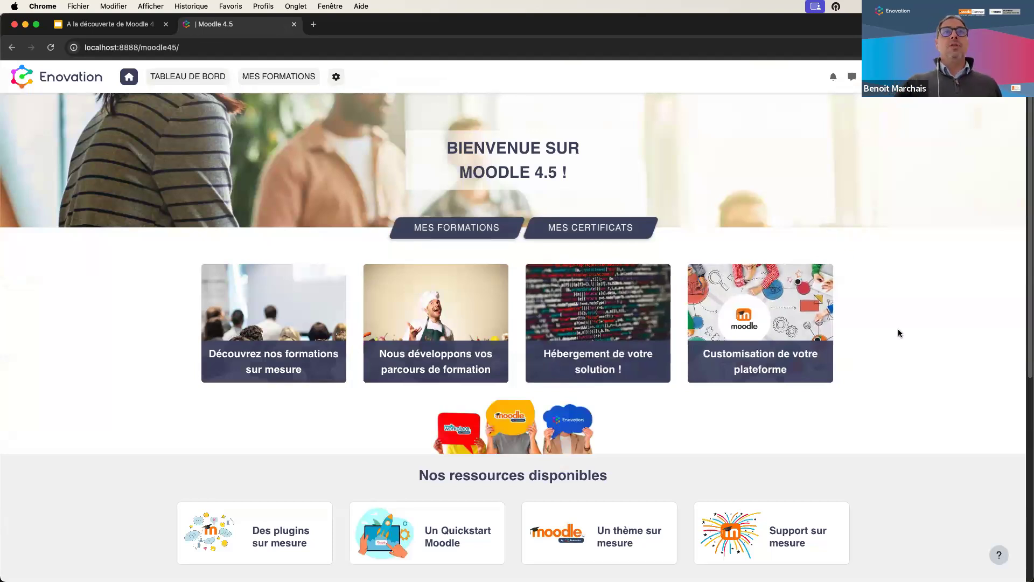
pyautogui.click(282, 80)
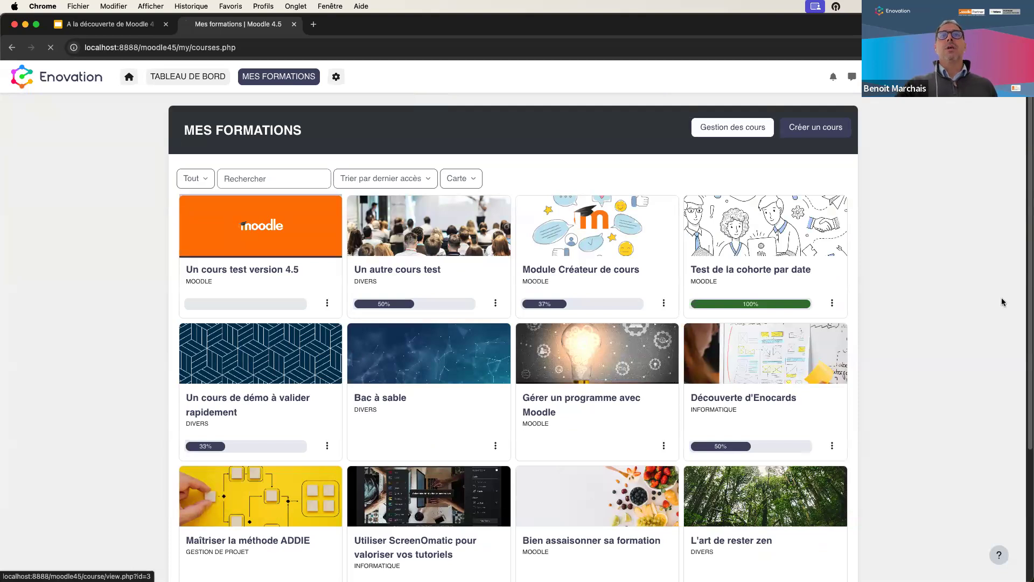
# - Open the 'Un cours test version 4.5' course card
pyautogui.click(246, 230)
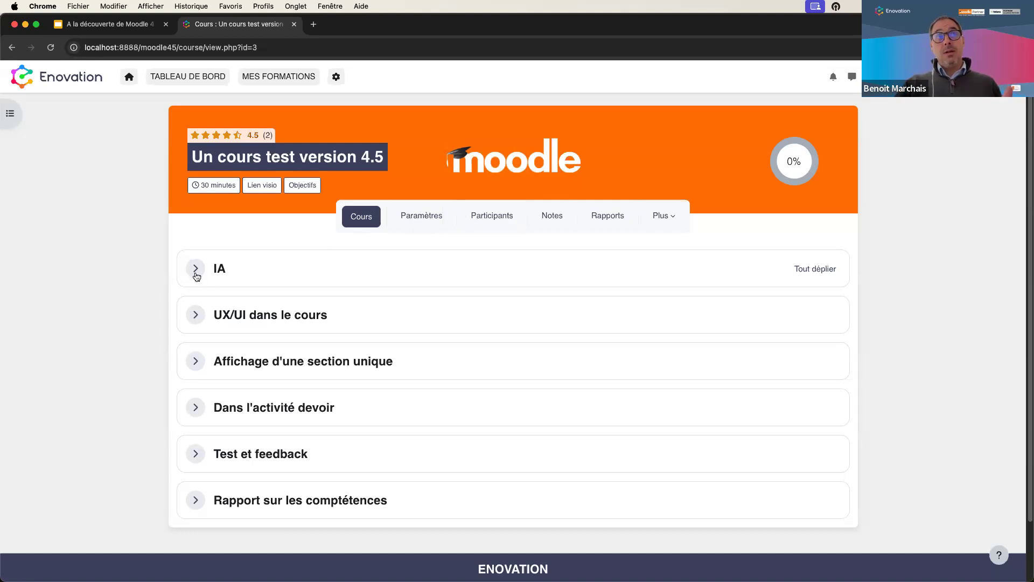
# - Open Site administration and go to 'Fournisseurs AI' under IA
pyautogui.click(336, 76)
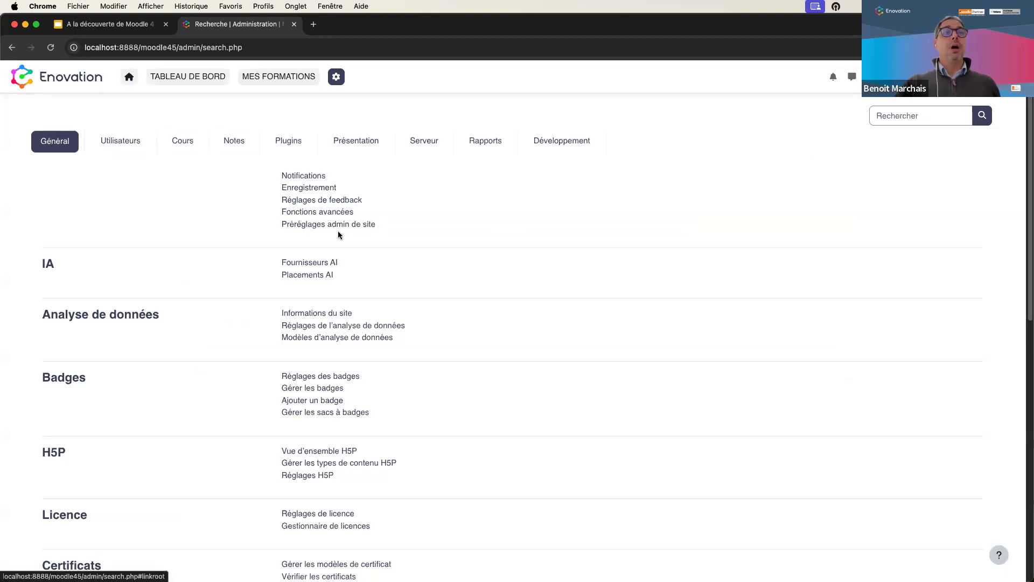
pyautogui.click(317, 263)
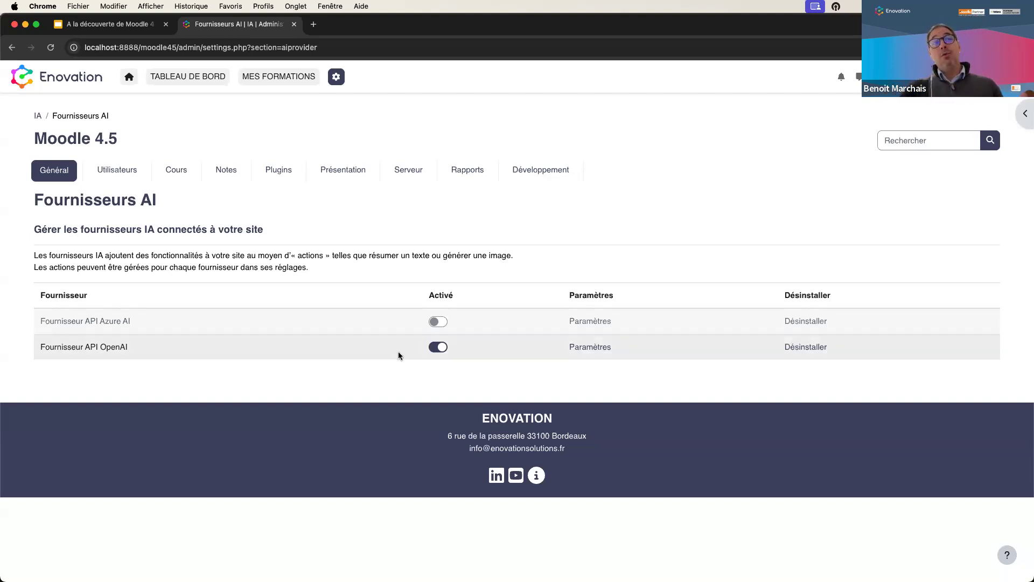
# - Open the Fournisseur API OpenAI settings and review its request limits and Actions table
pyautogui.click(578, 349)
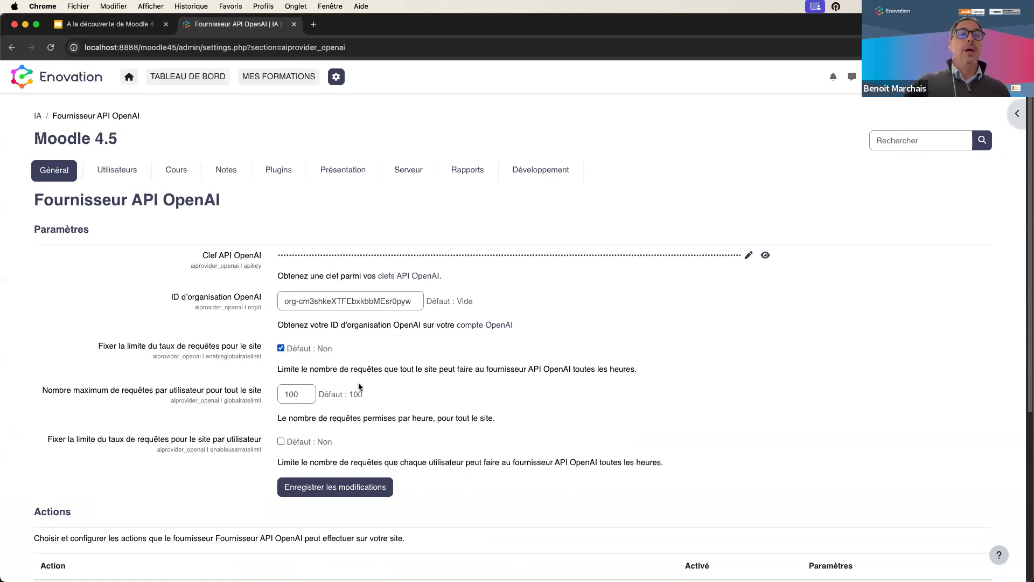
pyautogui.scroll(-5, 402, 381)
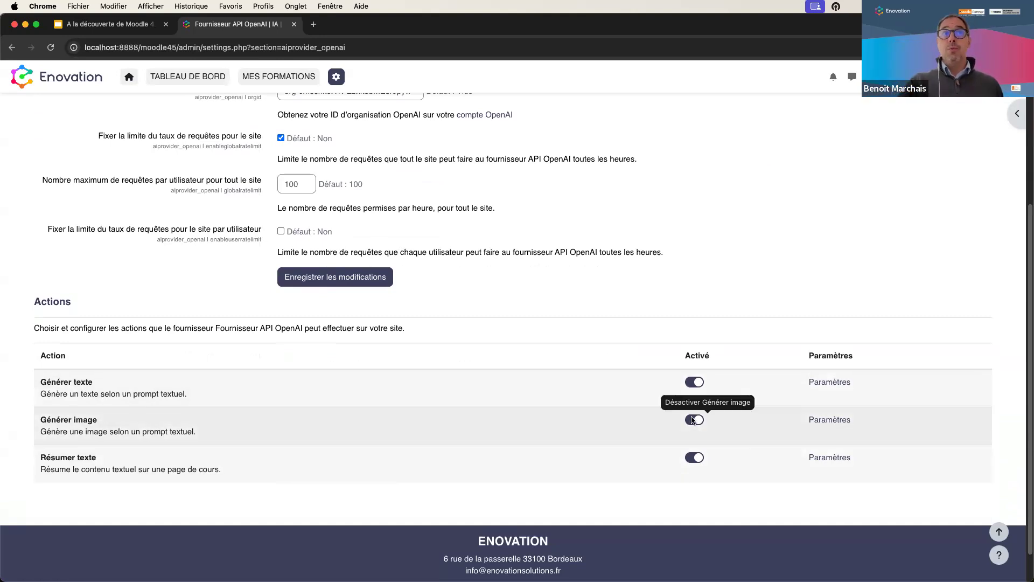
pyautogui.scroll(3, 538, 312)
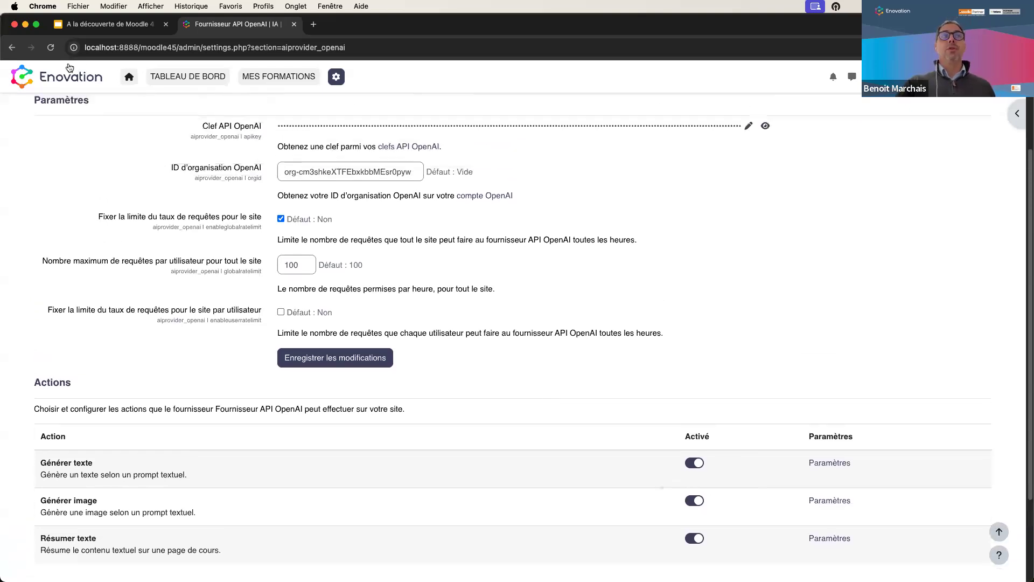
# - Go back to the IA category and open 'Placements AI'
pyautogui.click(13, 51)
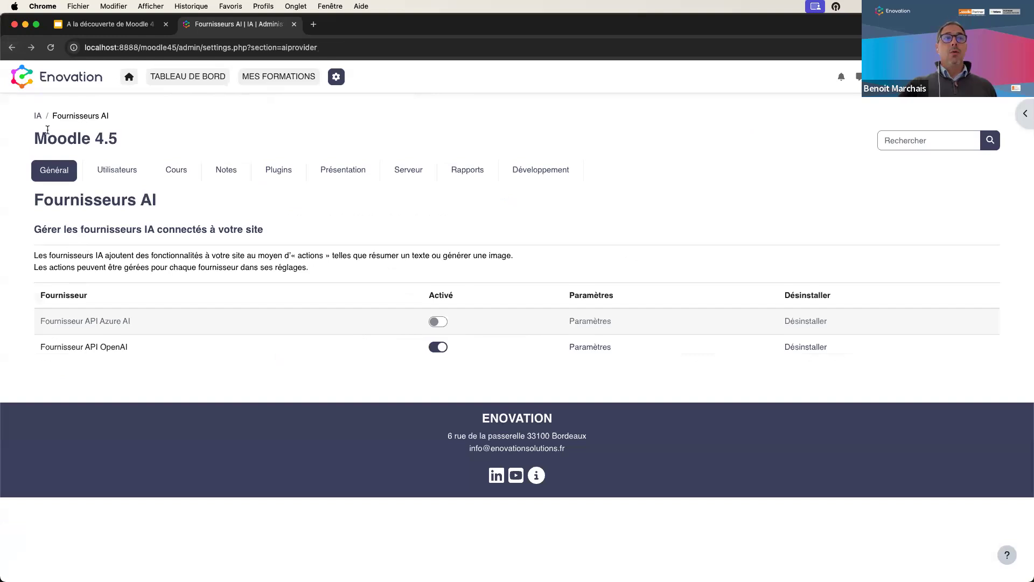
pyautogui.click(12, 47)
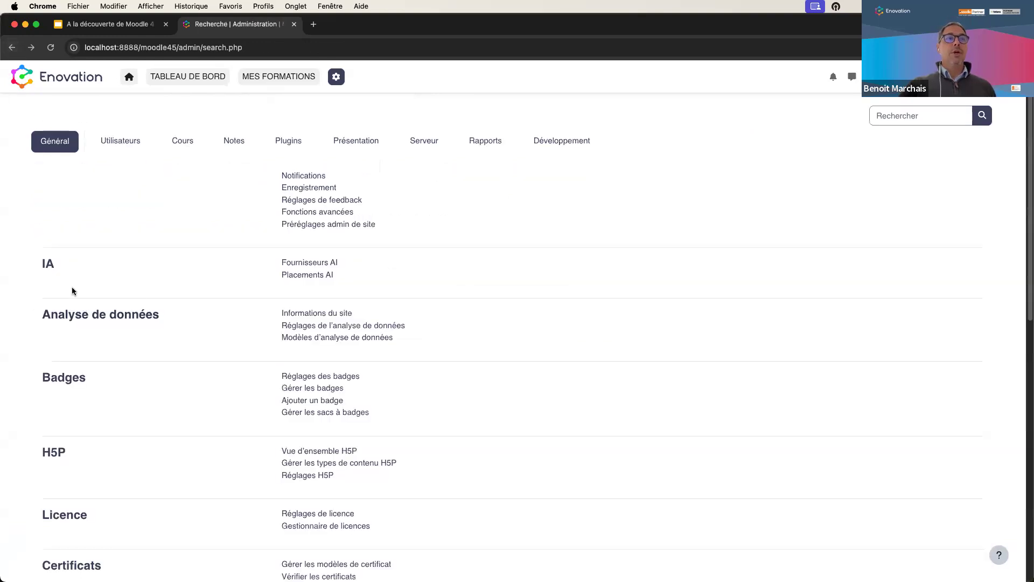
pyautogui.click(324, 275)
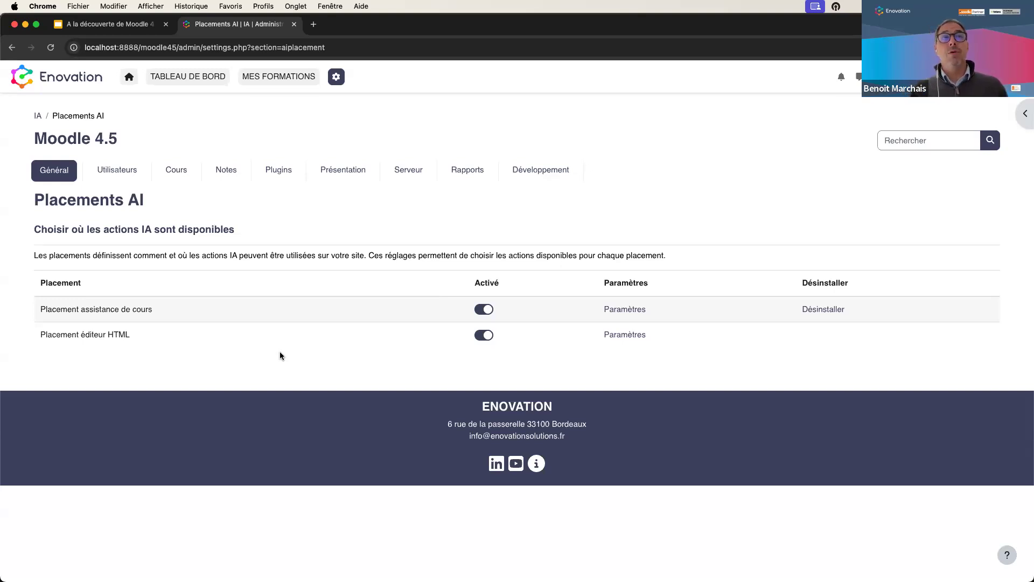
# - Open 'Un cours test version 4.5', expand its IA section and turn on editing
pyautogui.click(275, 78)
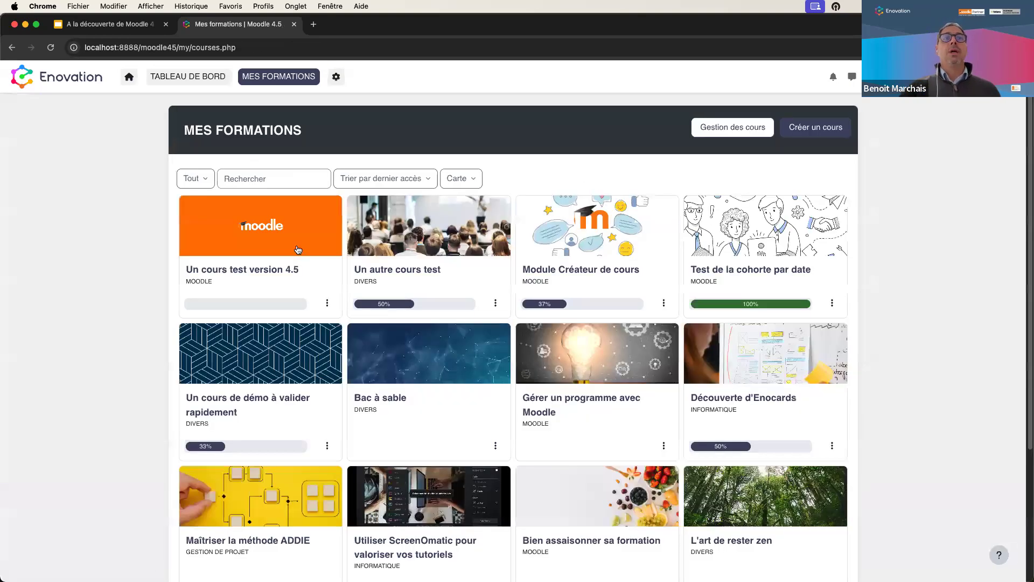
pyautogui.click(298, 254)
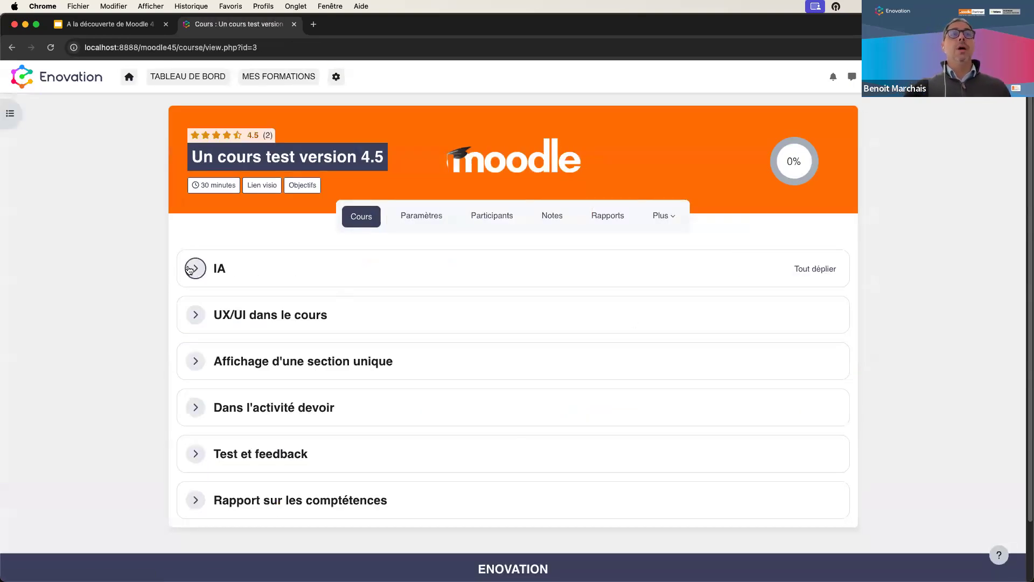
pyautogui.click(195, 268)
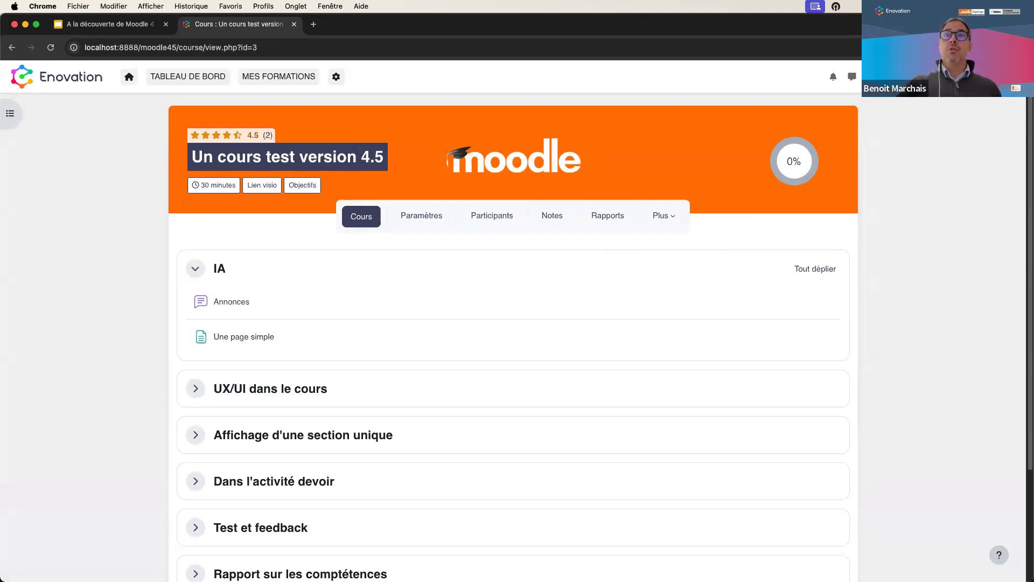
pyautogui.click(1006, 77)
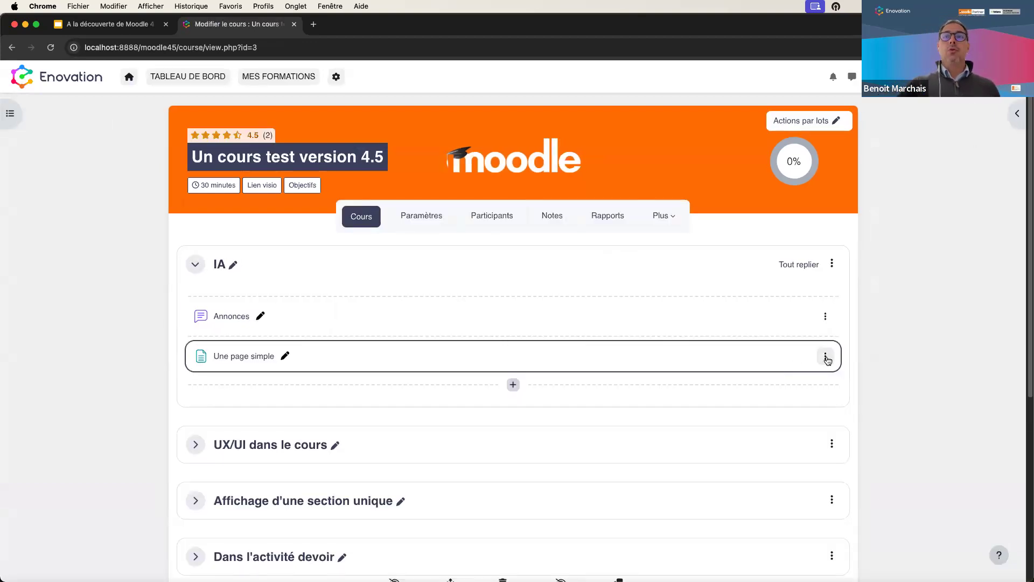
# - Open the settings of 'Une page simple' and choose Résumer
pyautogui.click(825, 356)
pyautogui.click(787, 380)
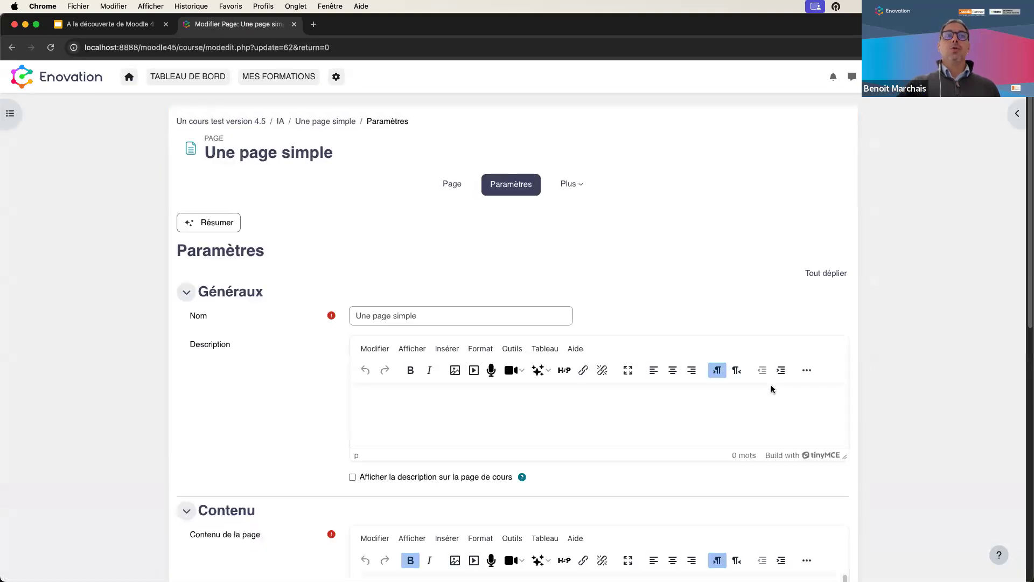
pyautogui.click(188, 222)
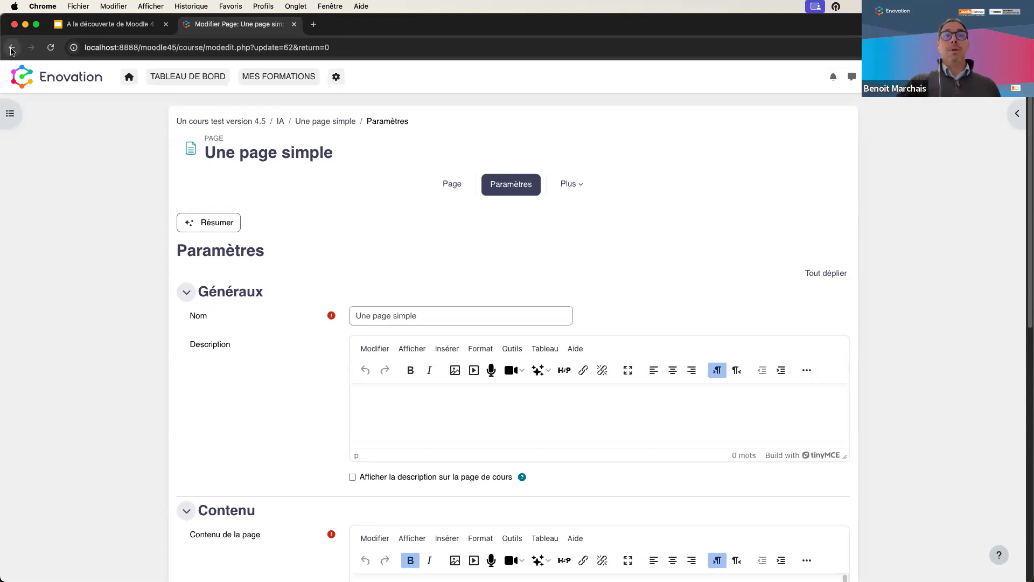
# - Open 'Une page simple', generate its Résumé IA summary, then return to the course
pyautogui.click(13, 52)
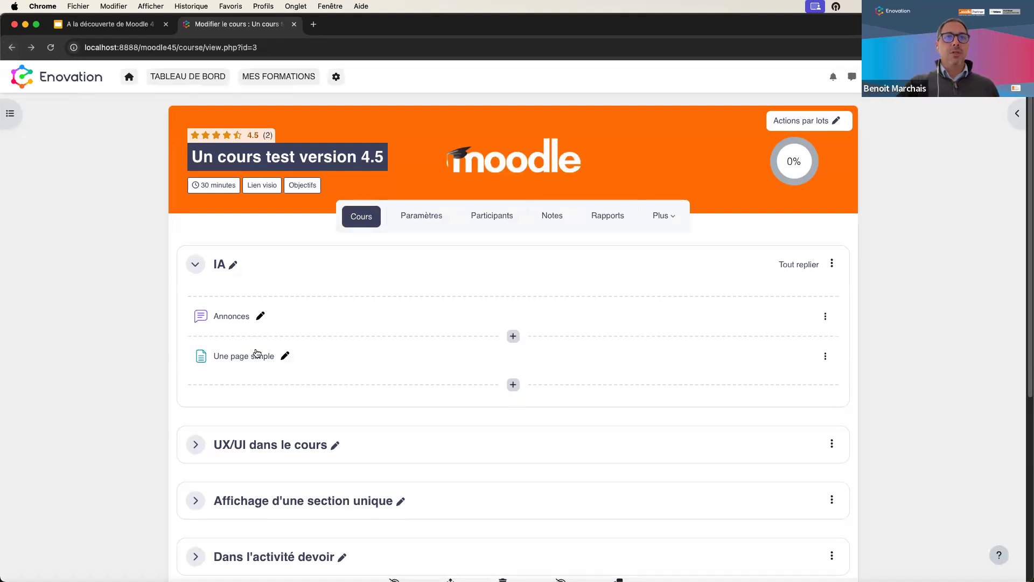
pyautogui.click(257, 357)
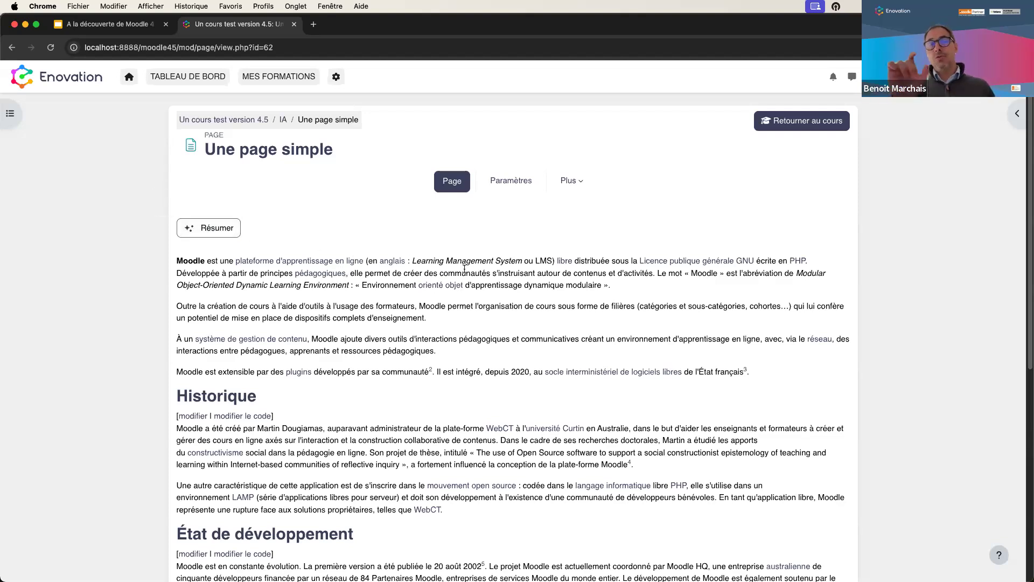
pyautogui.click(215, 230)
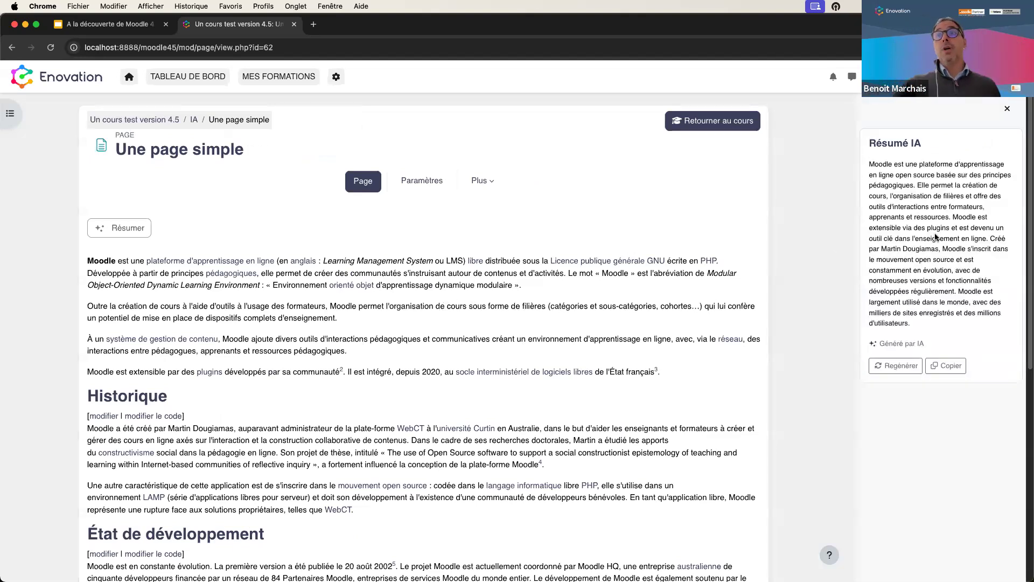
pyautogui.scroll(-1, 401, 249)
pyautogui.scroll(-5, 401, 249)
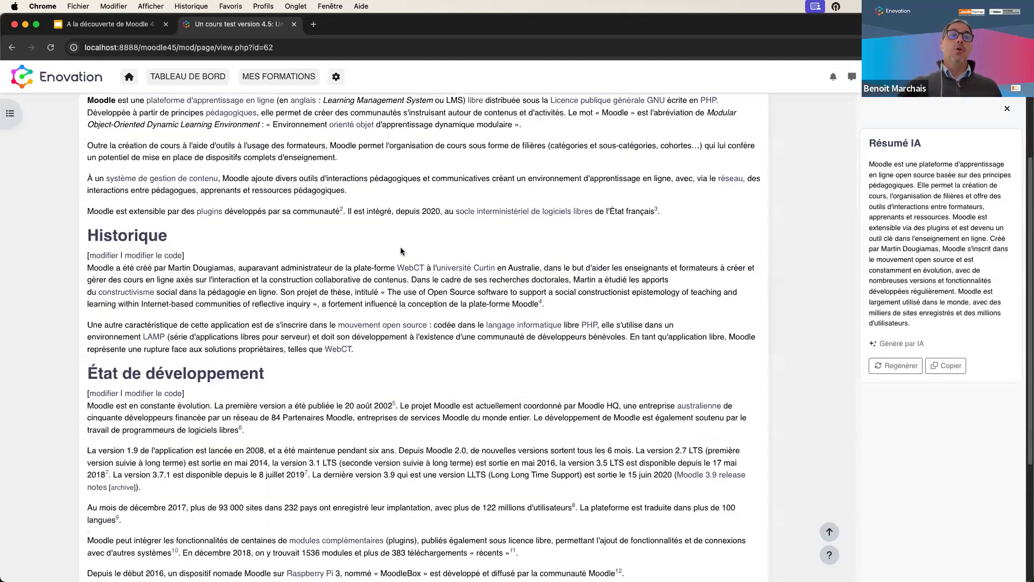
pyautogui.scroll(6, 401, 251)
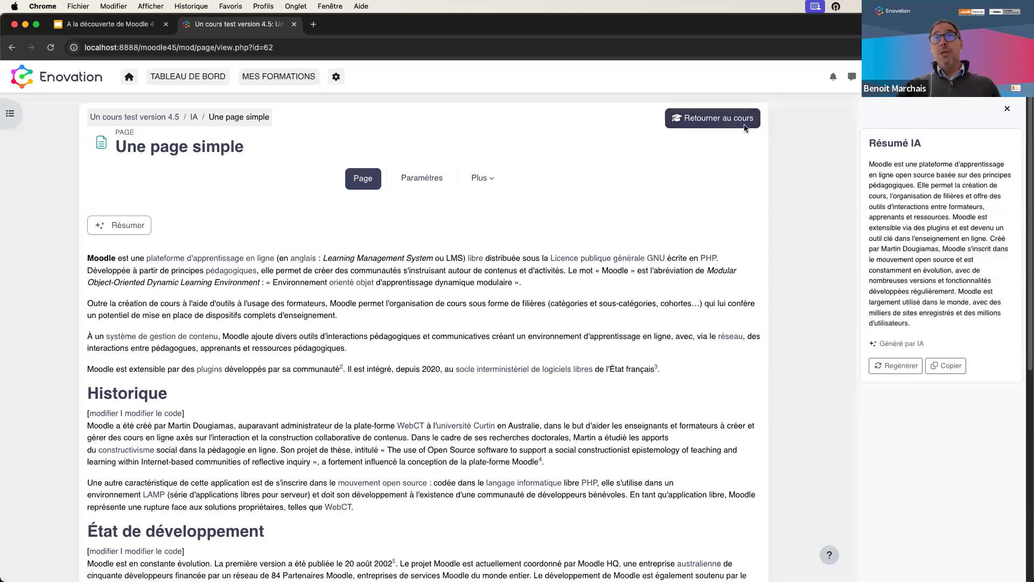
pyautogui.click(713, 118)
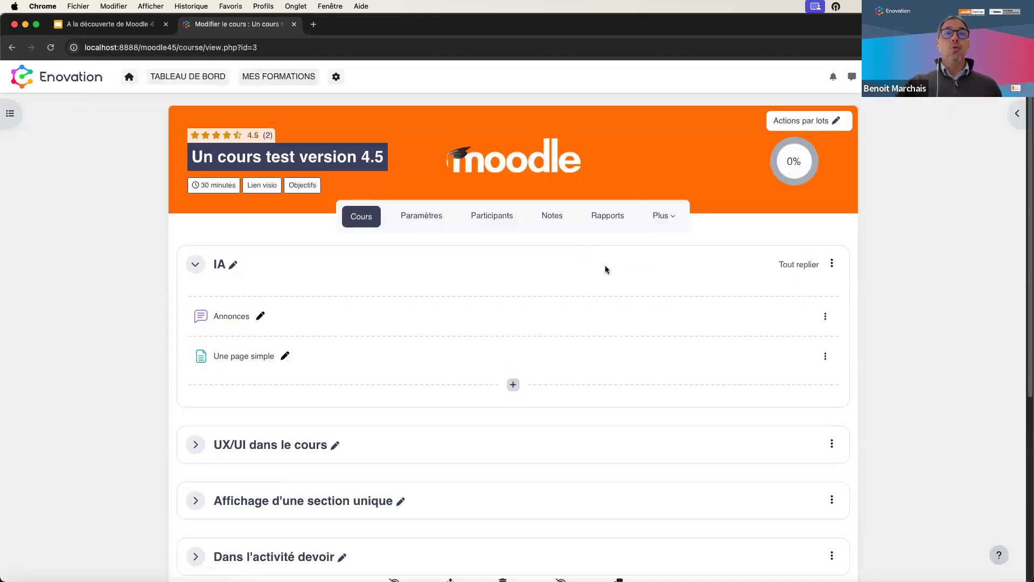
# - Add a new Page resource to the IA section and name it 'test'
pyautogui.click(513, 384)
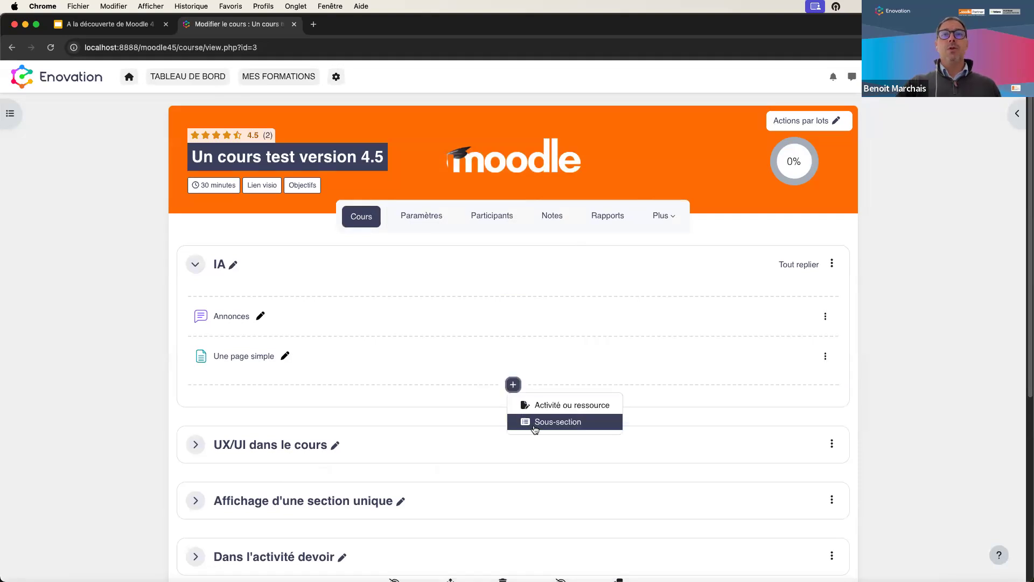
pyautogui.click(541, 410)
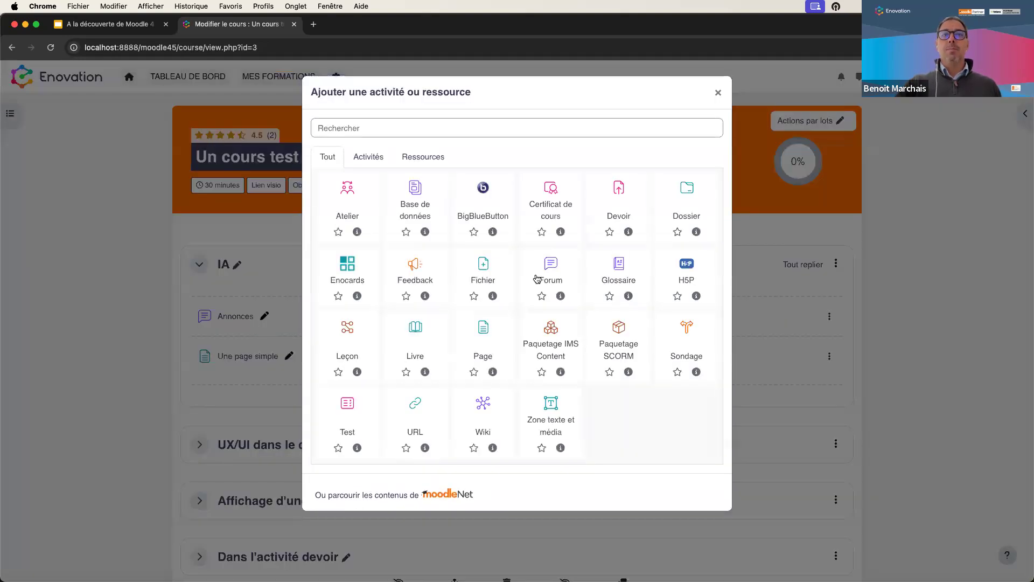
pyautogui.click(439, 160)
pyautogui.click(607, 202)
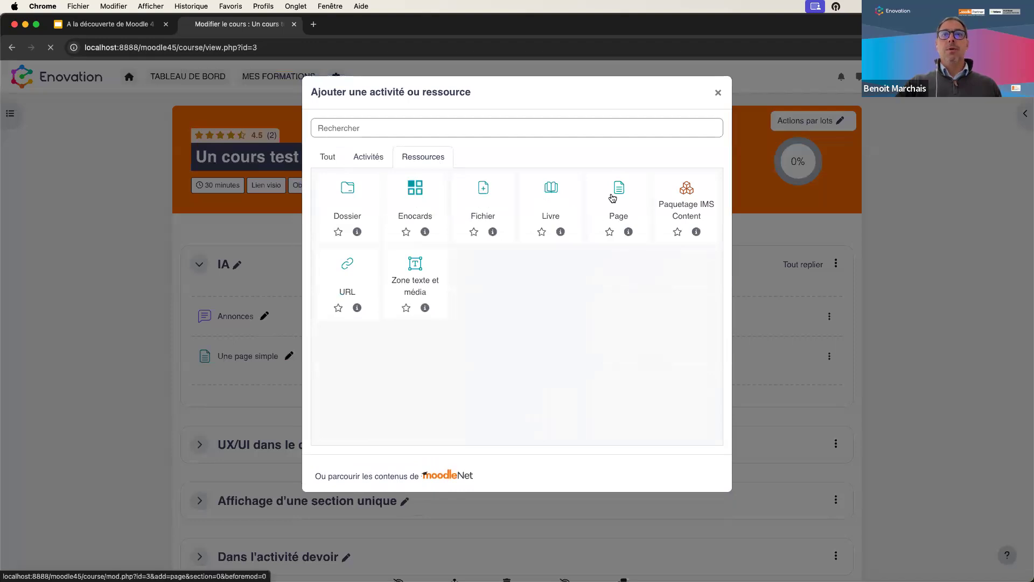
pyautogui.click(434, 241)
pyautogui.write('test')
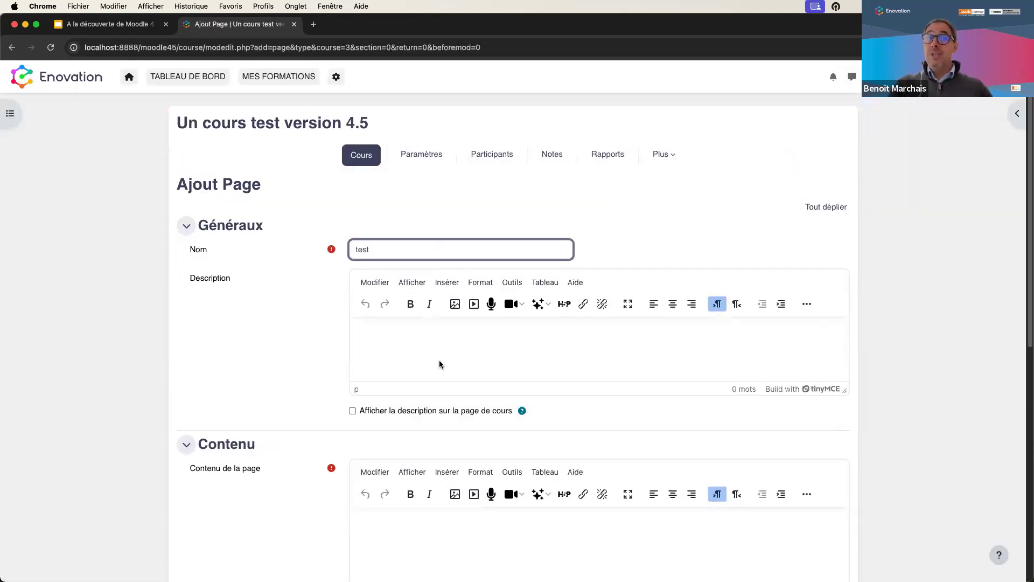
pyautogui.scroll(-1, 442, 420)
pyautogui.scroll(-7, 443, 422)
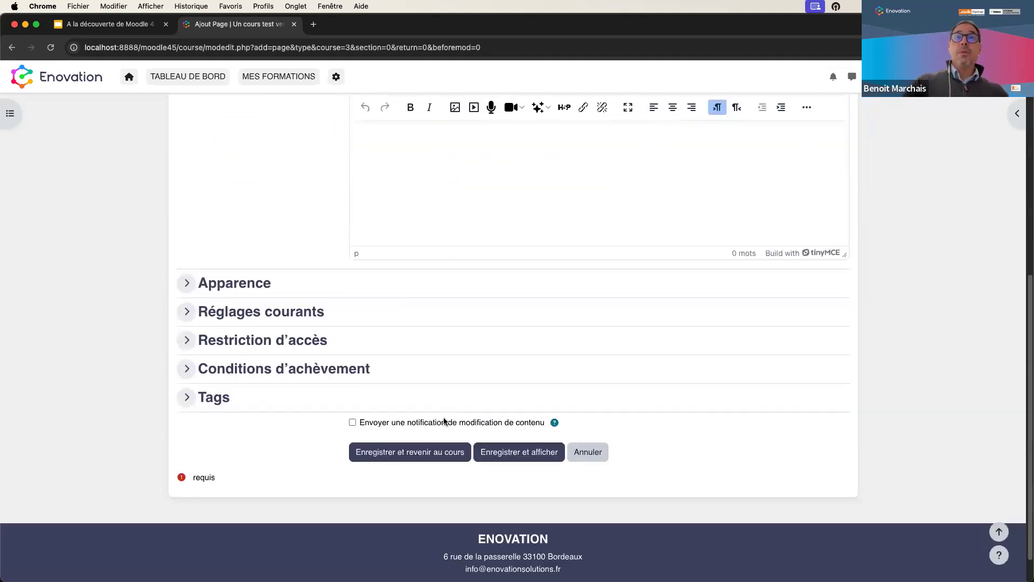
pyautogui.scroll(3, 446, 398)
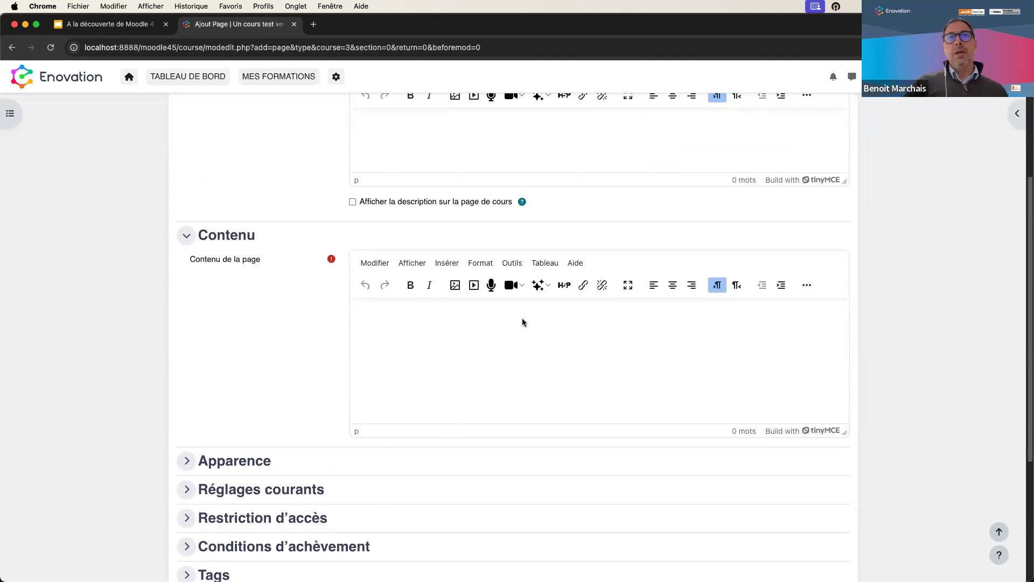
# - Insert an AI-generated seven-point Moodle history outline into the page content, then add a new line
pyautogui.click(548, 290)
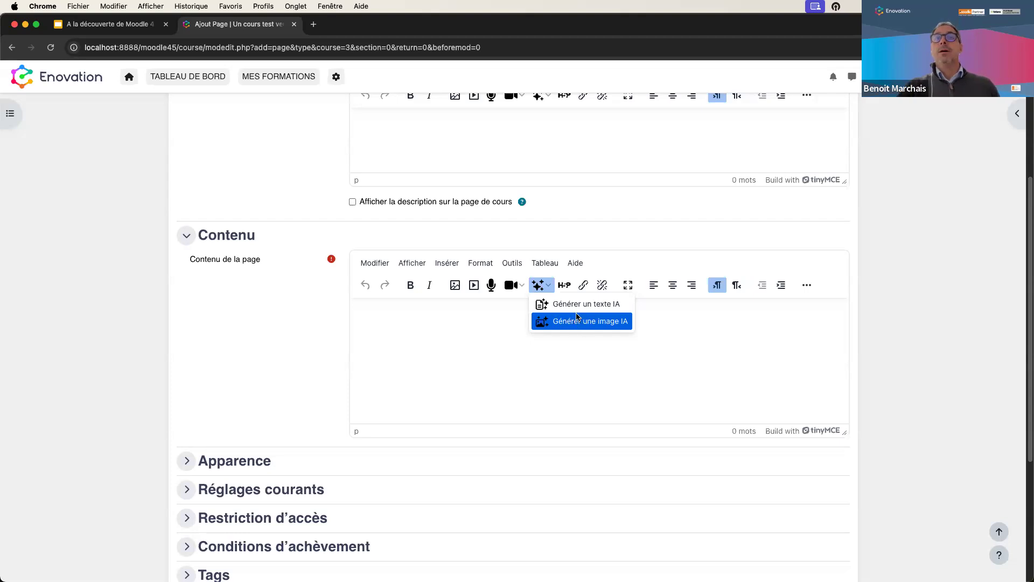
pyautogui.click(576, 306)
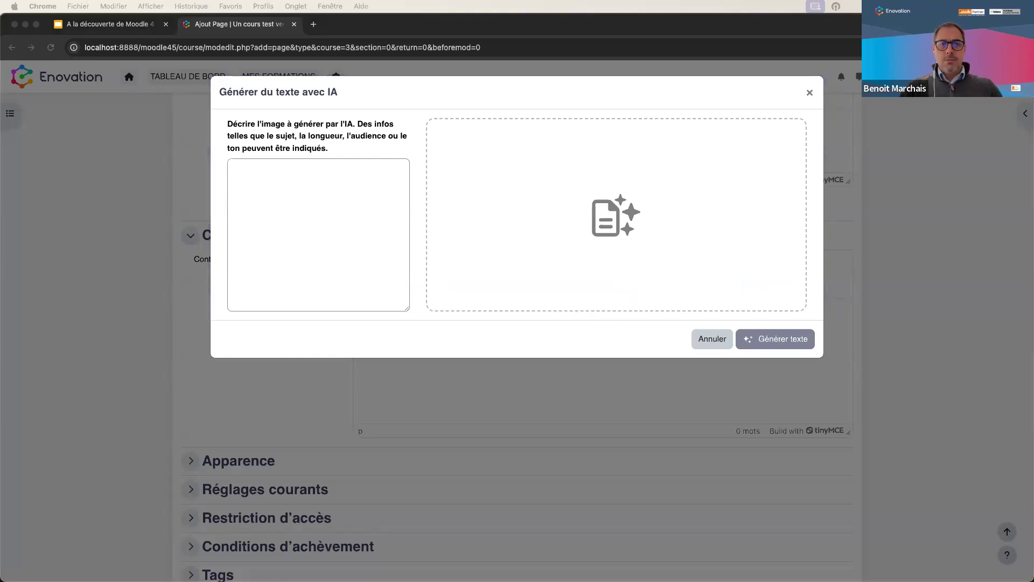
pyautogui.click(296, 197)
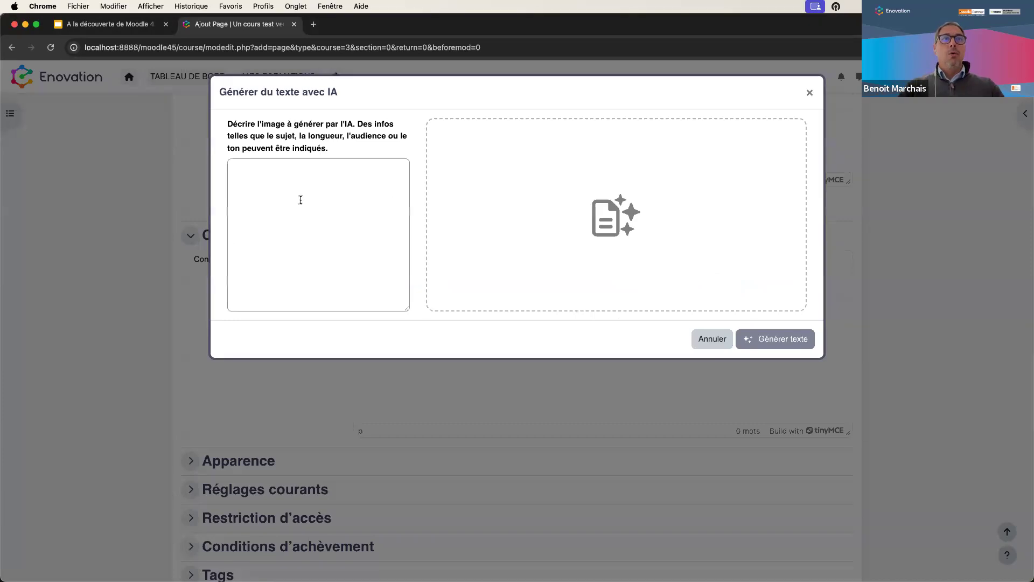
pyautogui.write("Peux tu me faire un plan sur l'histoire de moodle")
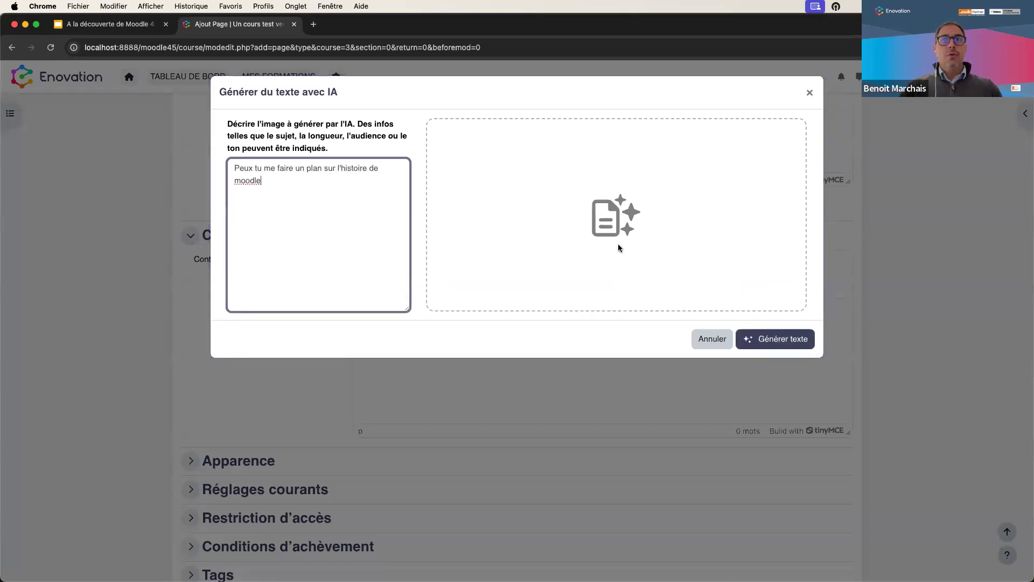
pyautogui.click(778, 339)
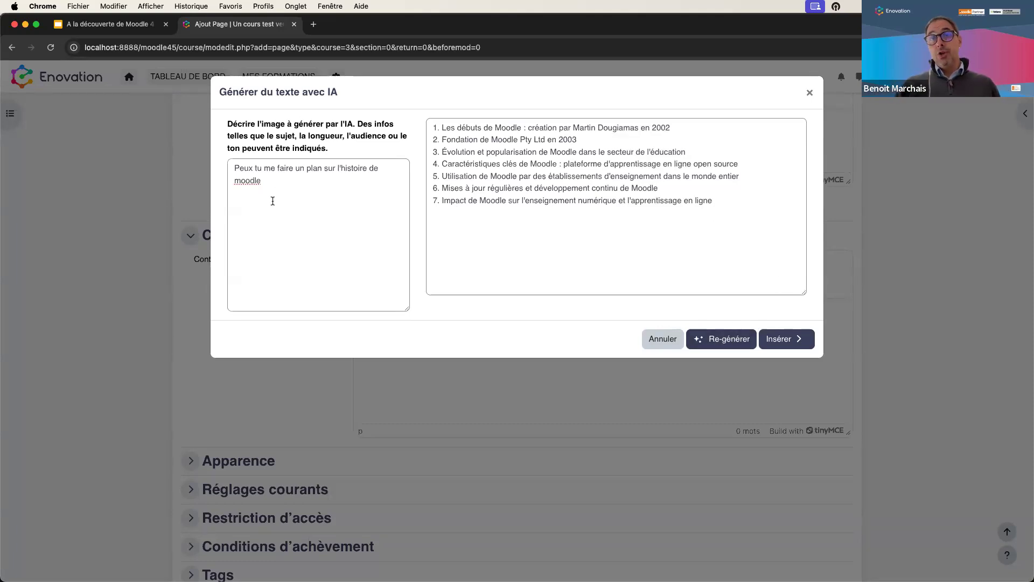
pyautogui.click(789, 343)
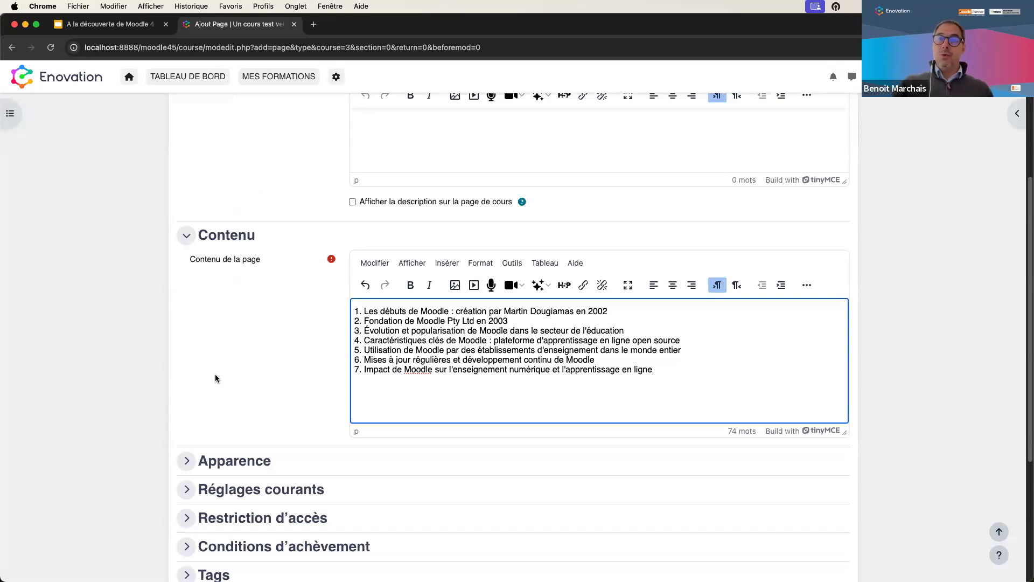
pyautogui.press('Return')
pyautogui.press('Return')
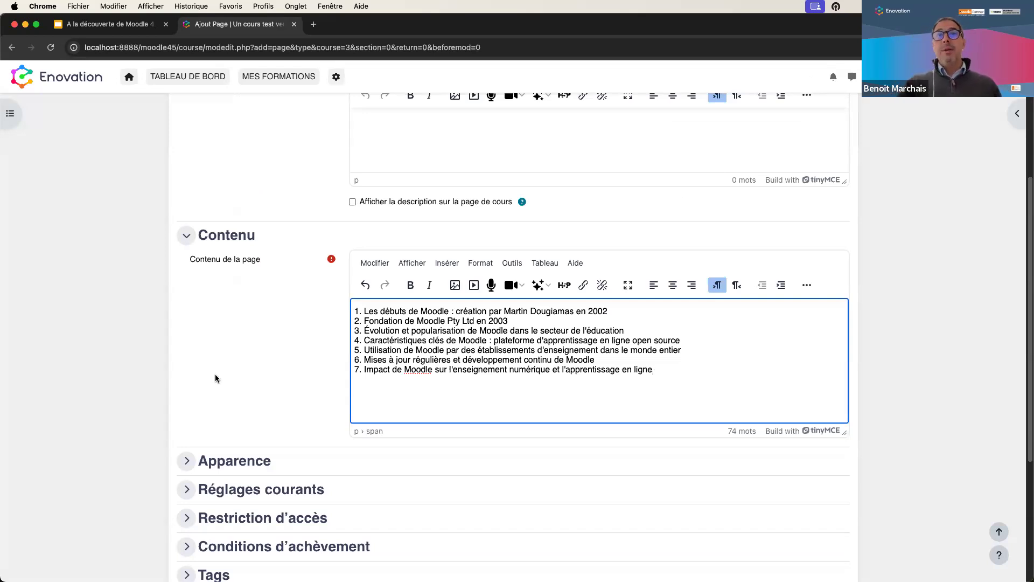
# - Generate an AI image from the description 'le logo moodle dans les nuages'
pyautogui.click(544, 289)
pyautogui.click(568, 322)
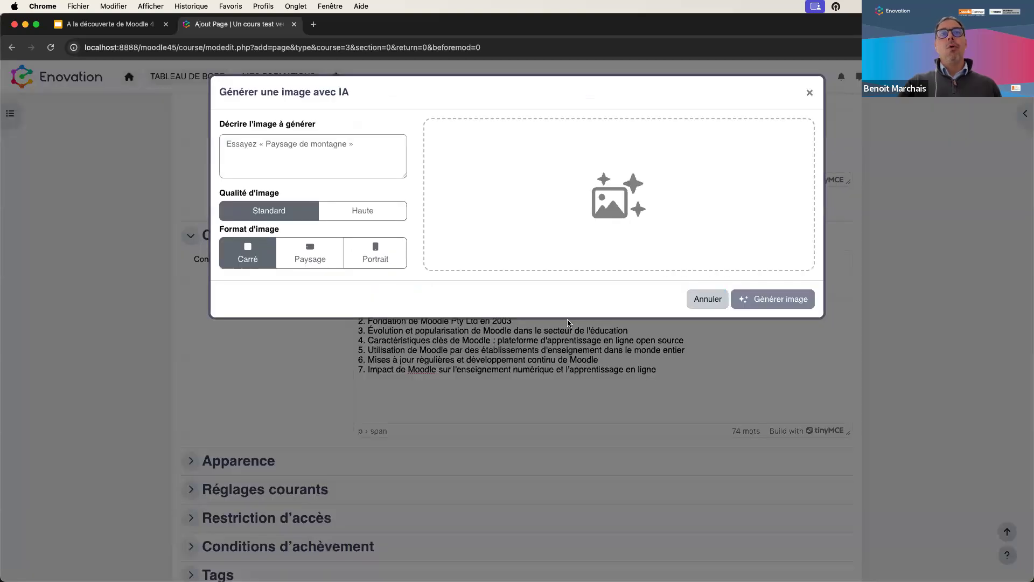
pyautogui.click(330, 168)
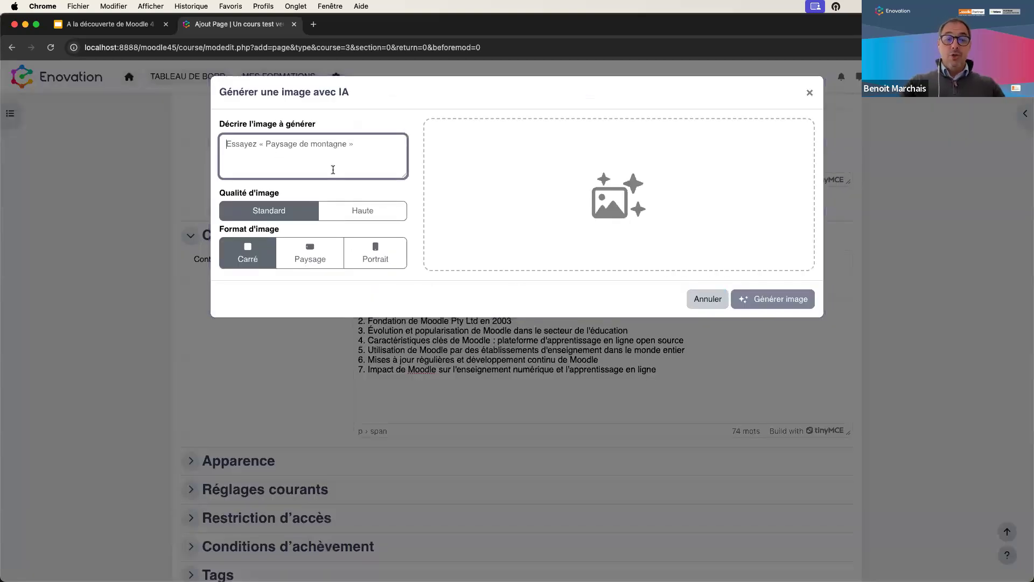
pyautogui.write('m')
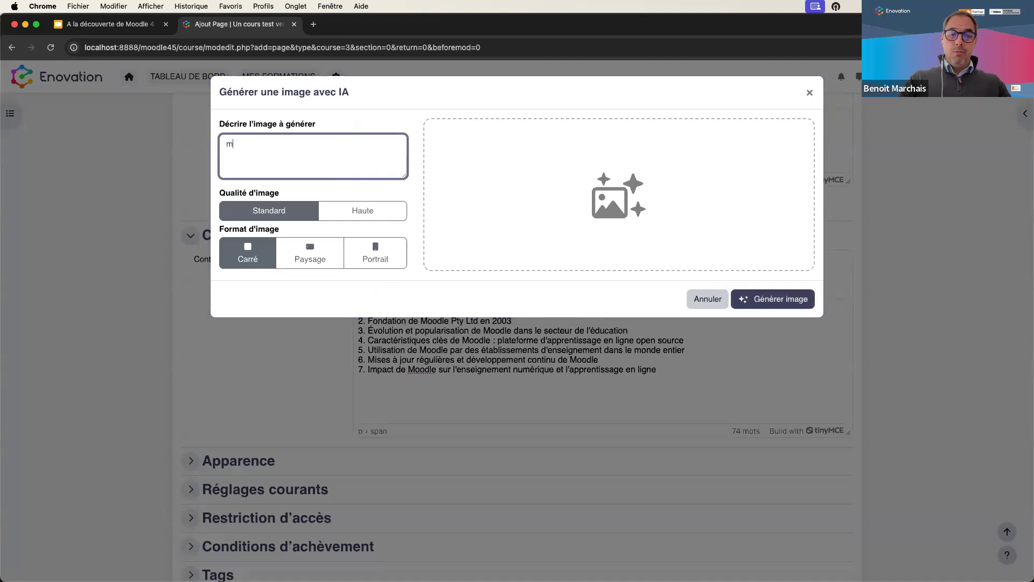
pyautogui.write('od')
pyautogui.press('BackSpace')
pyautogui.press('BackSpace')
pyautogui.press('BackSpace')
pyautogui.write('mle logo')
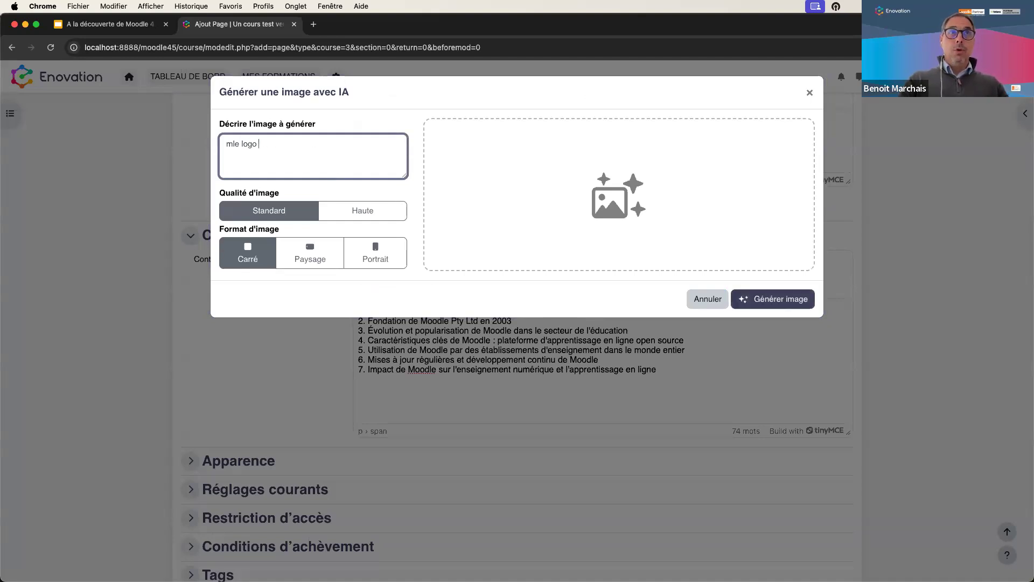
pyautogui.press('BackSpace')
pyautogui.press('BackSpace')
pyautogui.press('BackSpace')
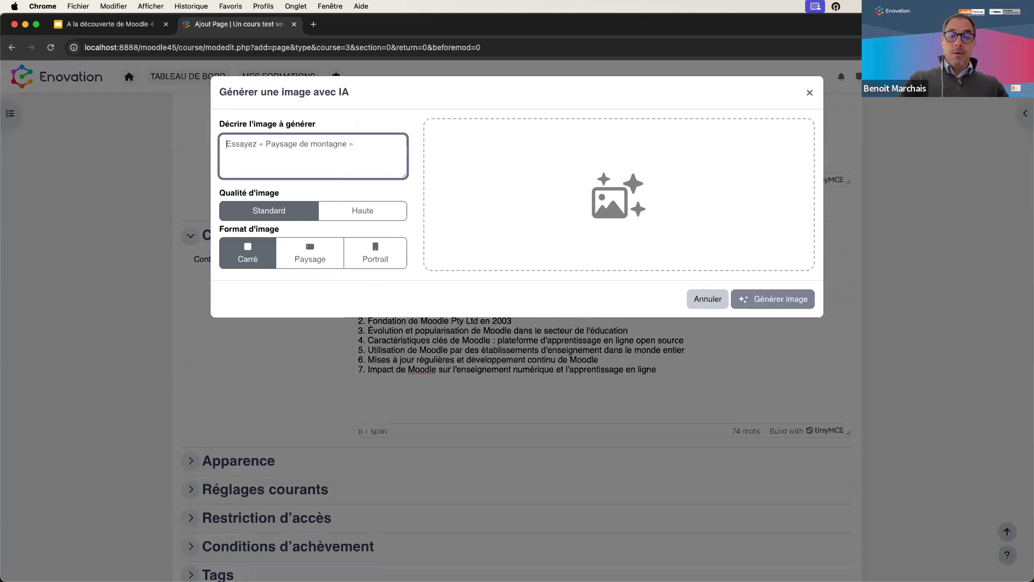
pyautogui.write('le logo mo')
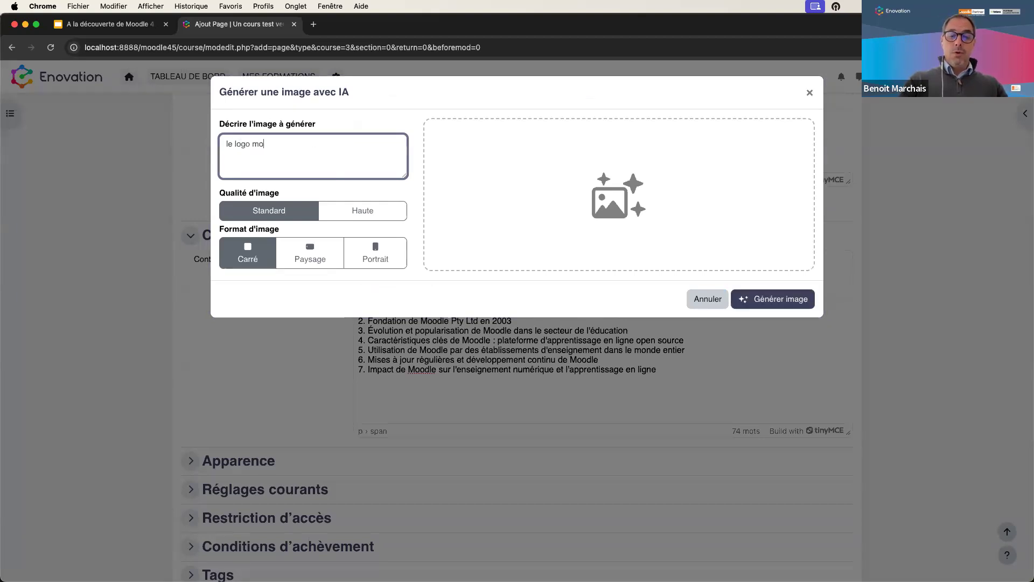
pyautogui.write('odle dans les nuages')
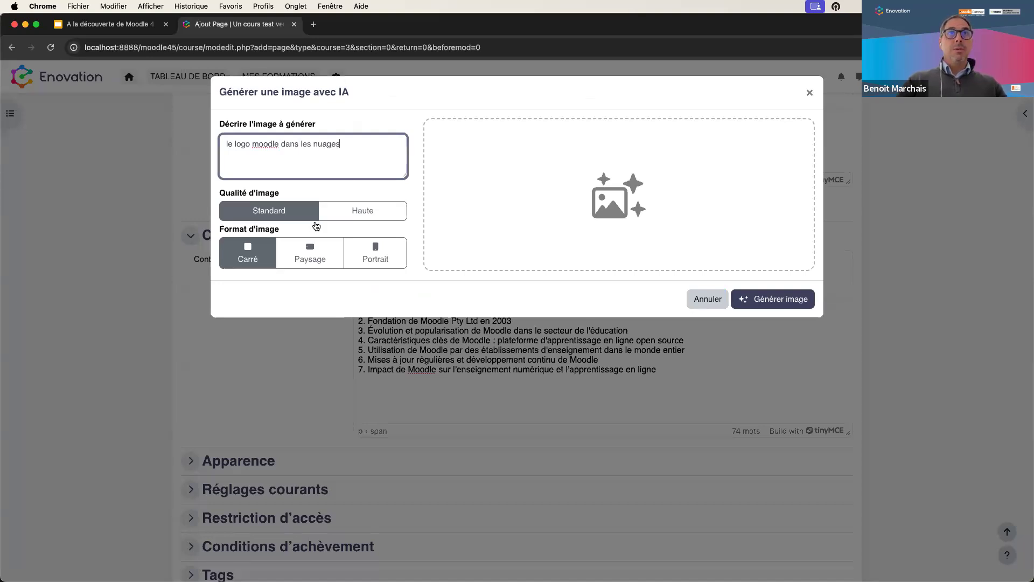
pyautogui.click(773, 302)
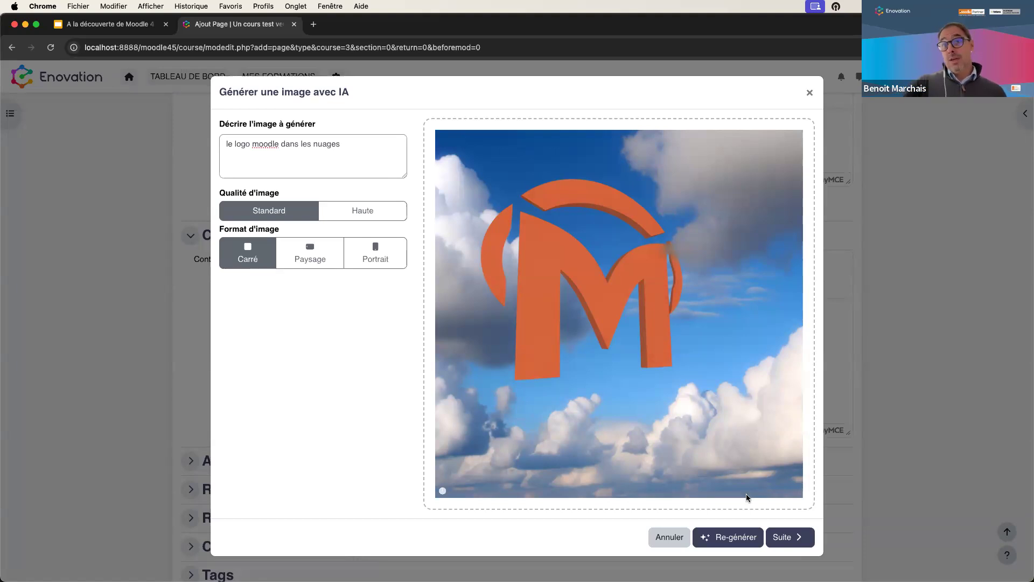
# - Review the generated image's alt text, then cancel so the image is not inserted
pyautogui.click(780, 540)
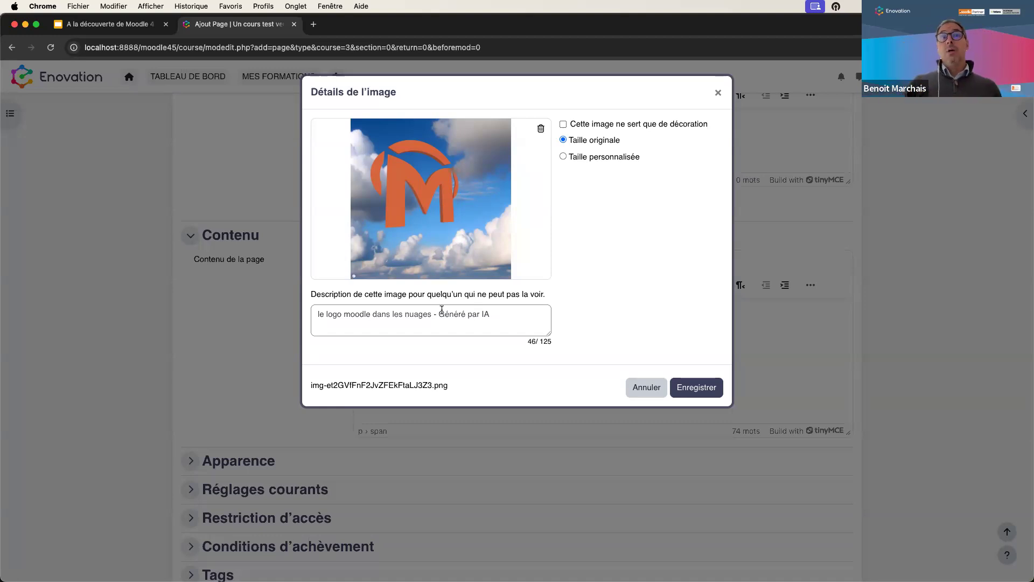
pyautogui.moveTo(437, 314); pyautogui.dragTo(535, 324)
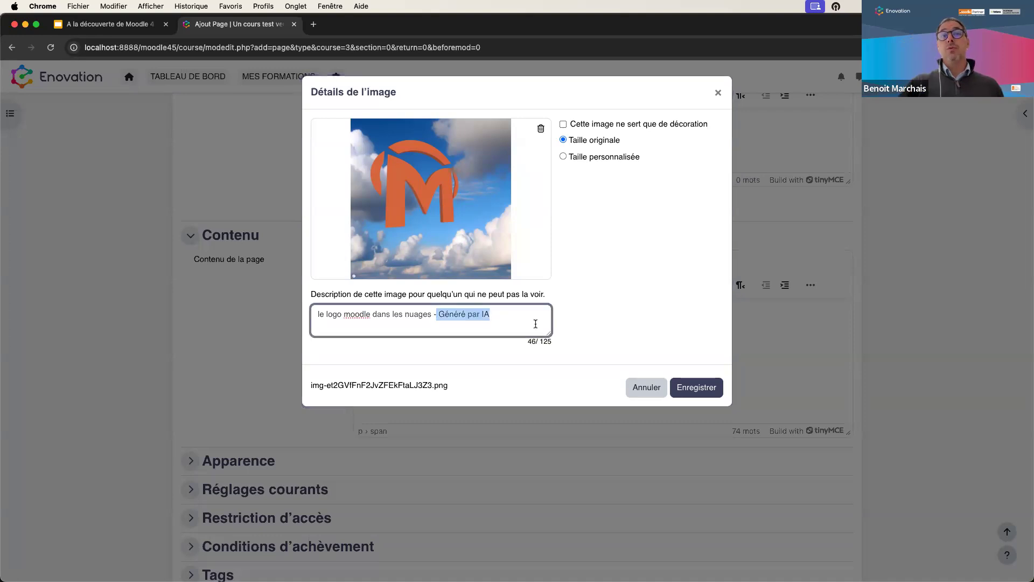
pyautogui.click(636, 319)
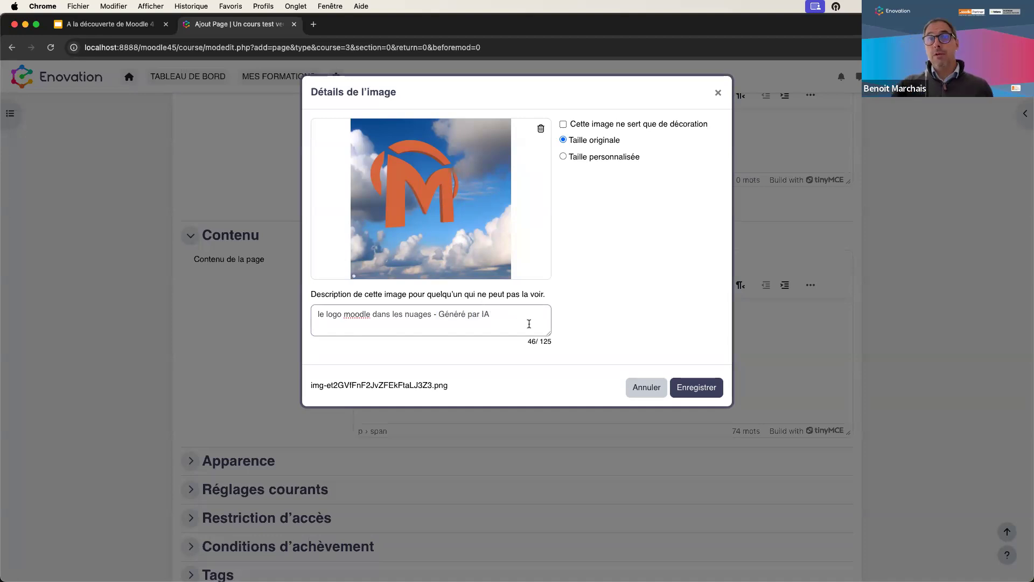
pyautogui.click(643, 388)
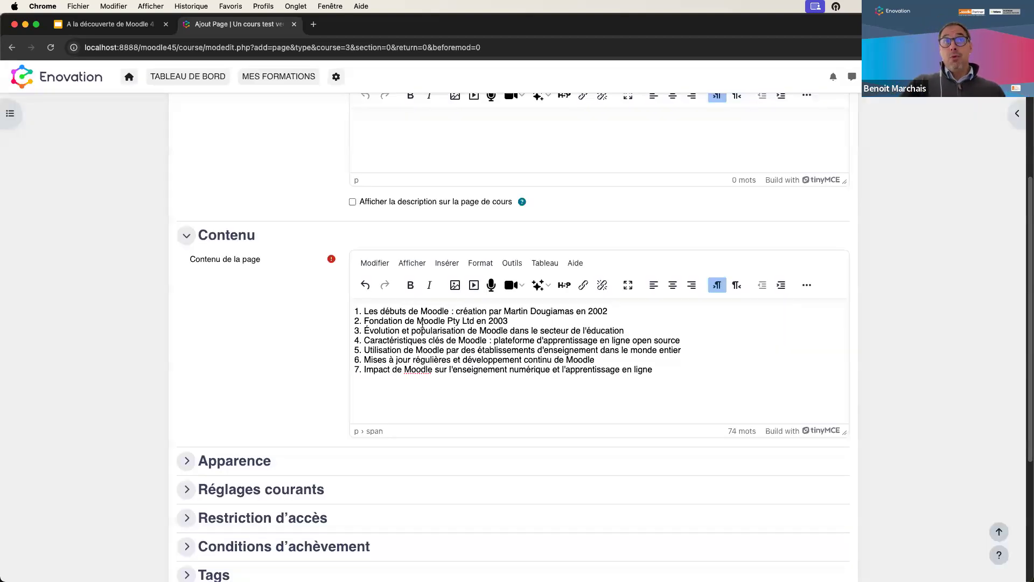
pyautogui.scroll(5, 422, 323)
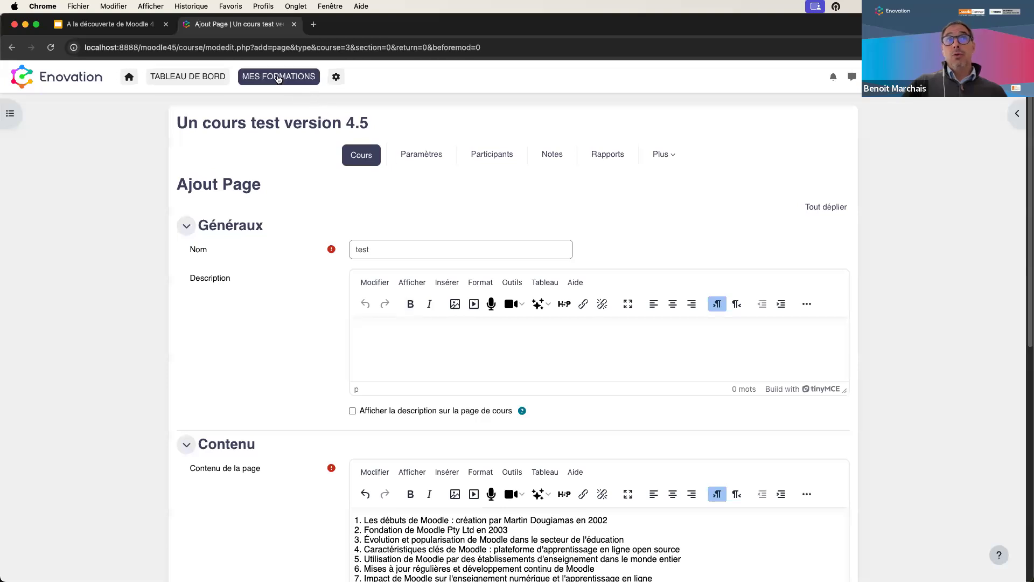
# - Go to Mes formations, confirming you want to leave the unsaved page form
pyautogui.click(279, 79)
pyautogui.click(555, 227)
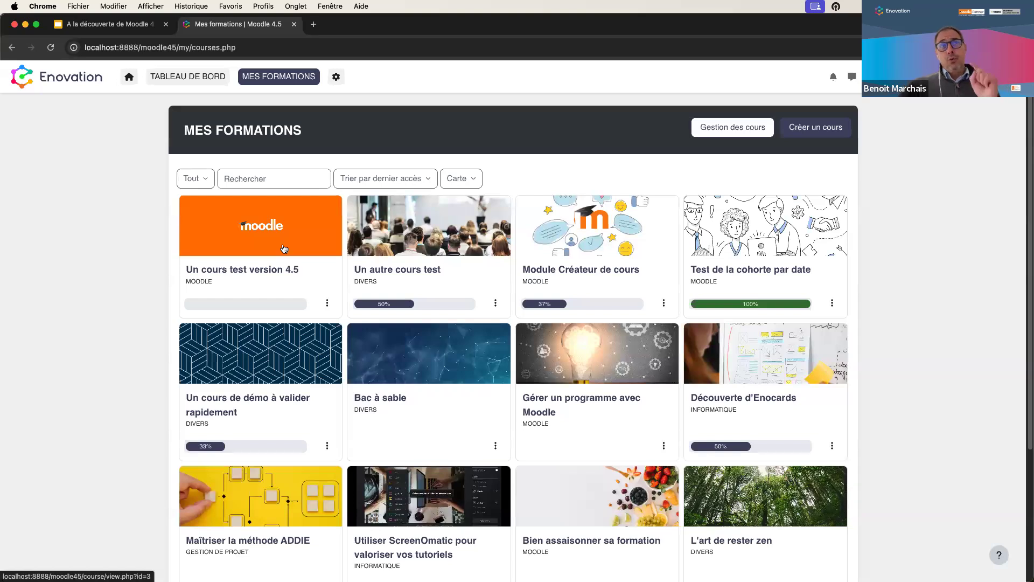
# - Open 'Un cours test version 4.5', collapse IA and expand 'UX/UI dans le cours'
pyautogui.click(284, 249)
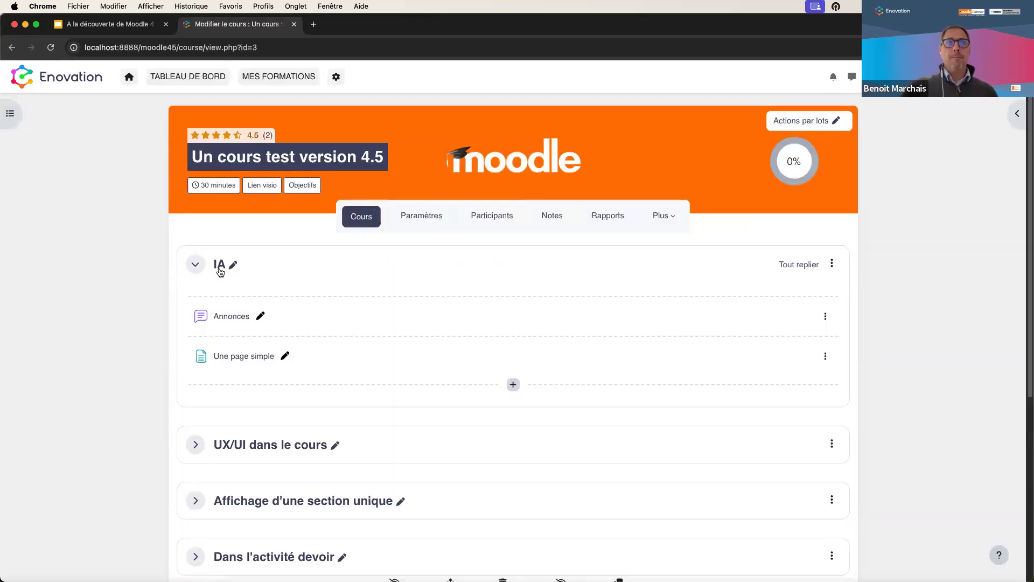
pyautogui.click(195, 264)
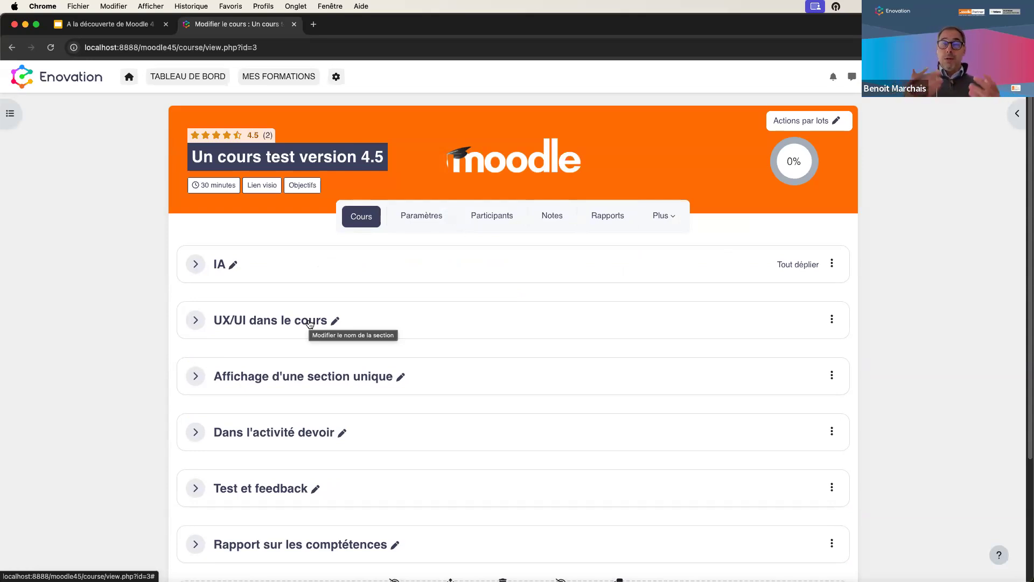
pyautogui.click(197, 321)
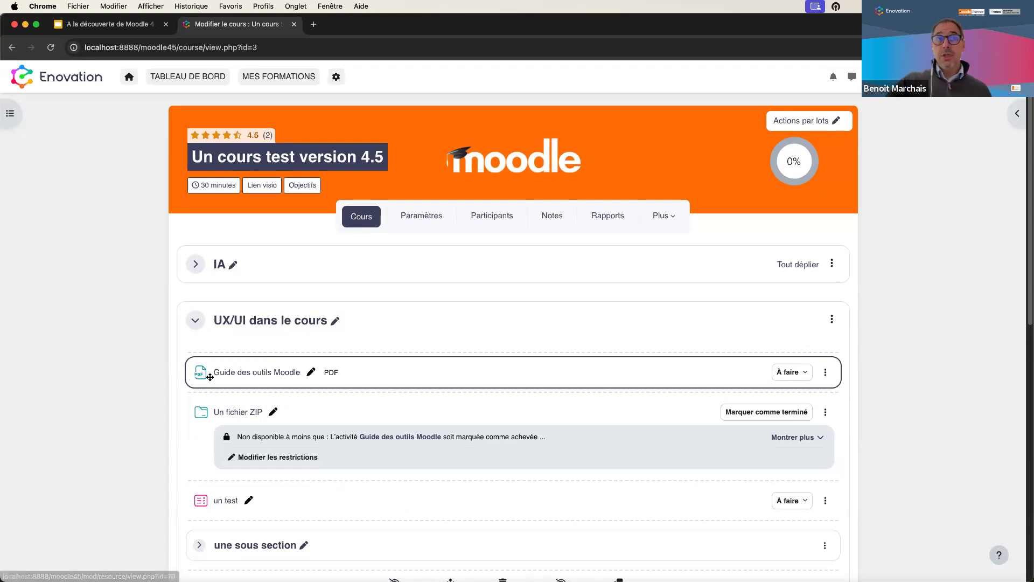
# - Open the completion conditions editor for 'Guide des outils Moodle' from its À faire button
pyautogui.scroll(-2, 321, 373)
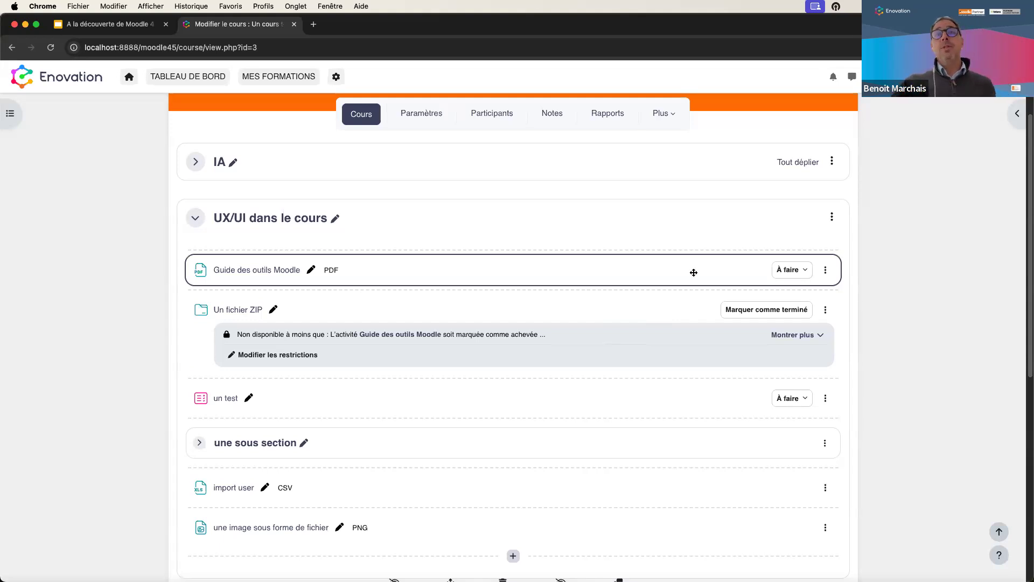
pyautogui.click(792, 270)
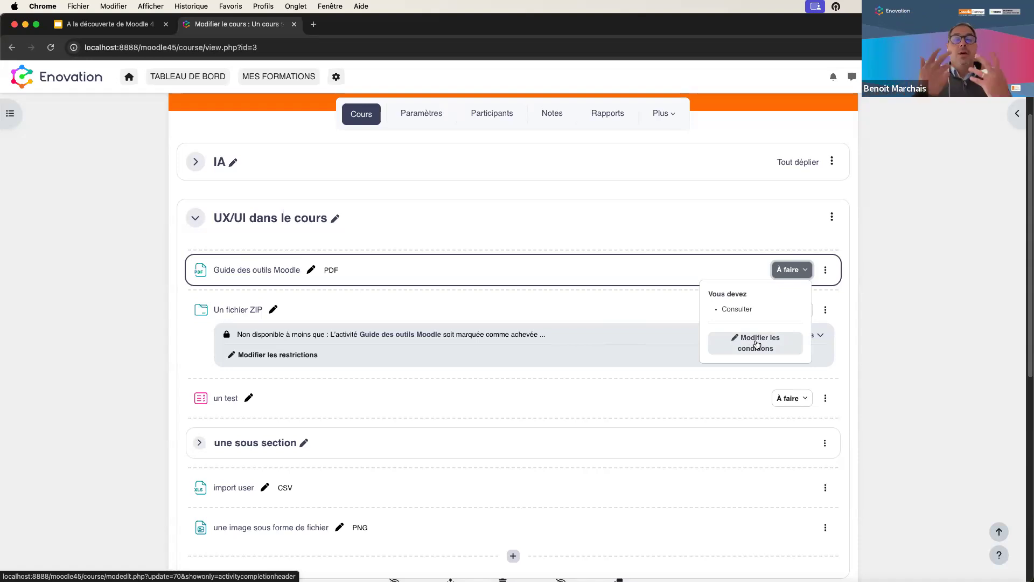
pyautogui.click(757, 343)
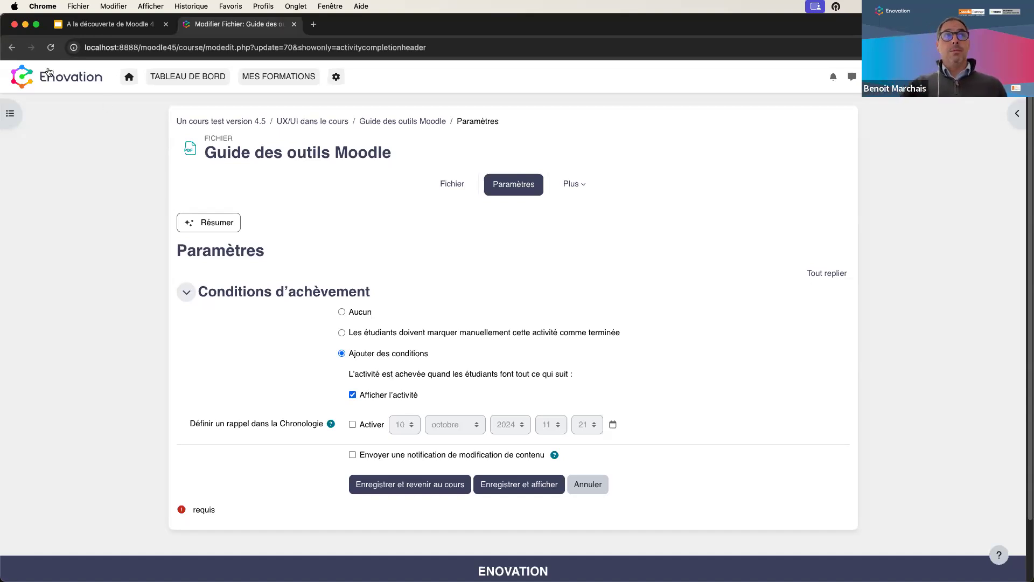
# - Go back to the course page without changing the Guide's completion settings
pyautogui.click(13, 48)
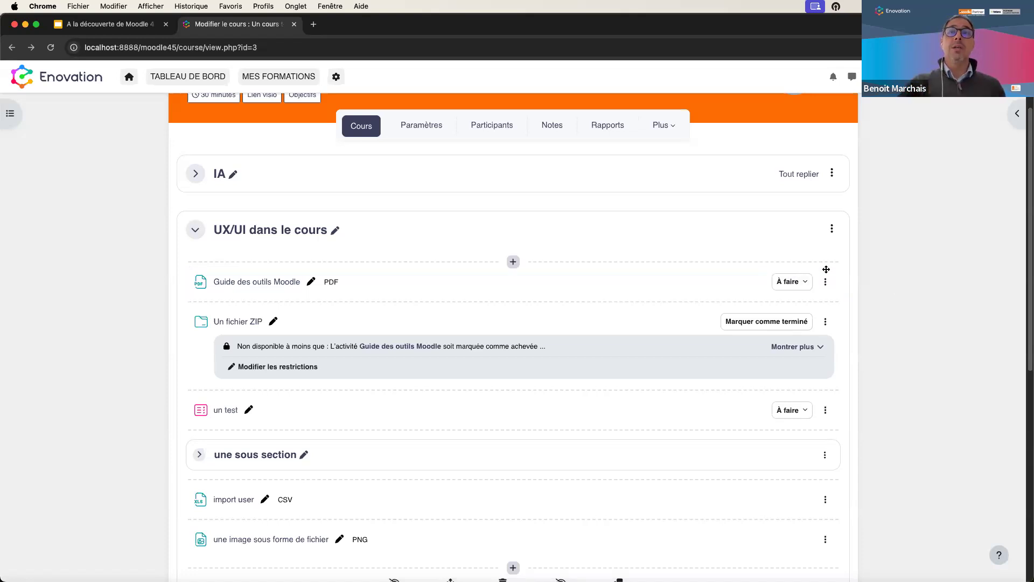
# - Check the Guide's completion requirements, then expand all four access conditions on 'Un fichier ZIP'
pyautogui.click(801, 290)
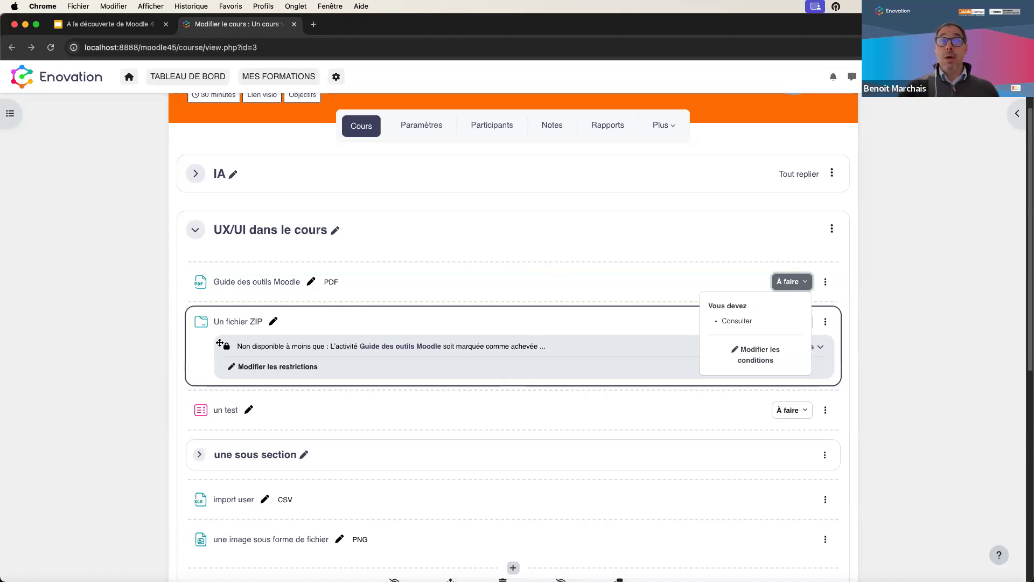
pyautogui.click(192, 351)
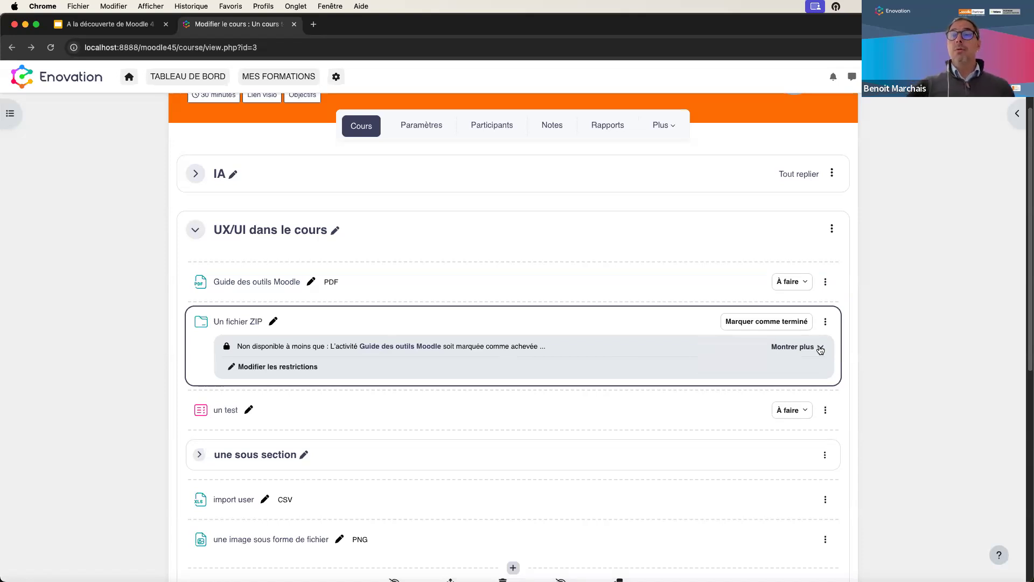
pyautogui.click(820, 348)
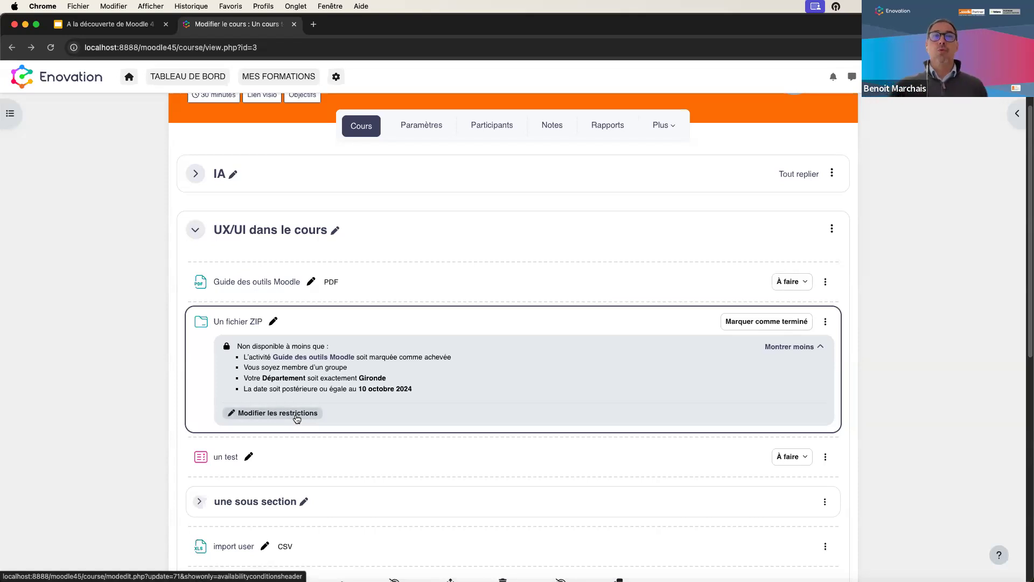
# - Check the ZIP file's Disponibilité menu, then reduce its access conditions to one line
pyautogui.click(827, 322)
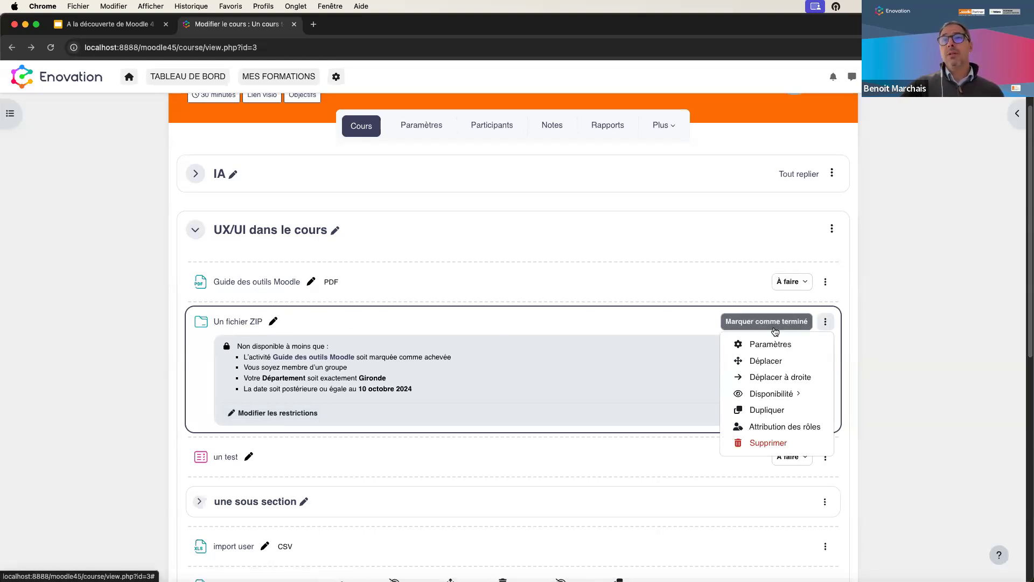
pyautogui.moveTo(776, 393)
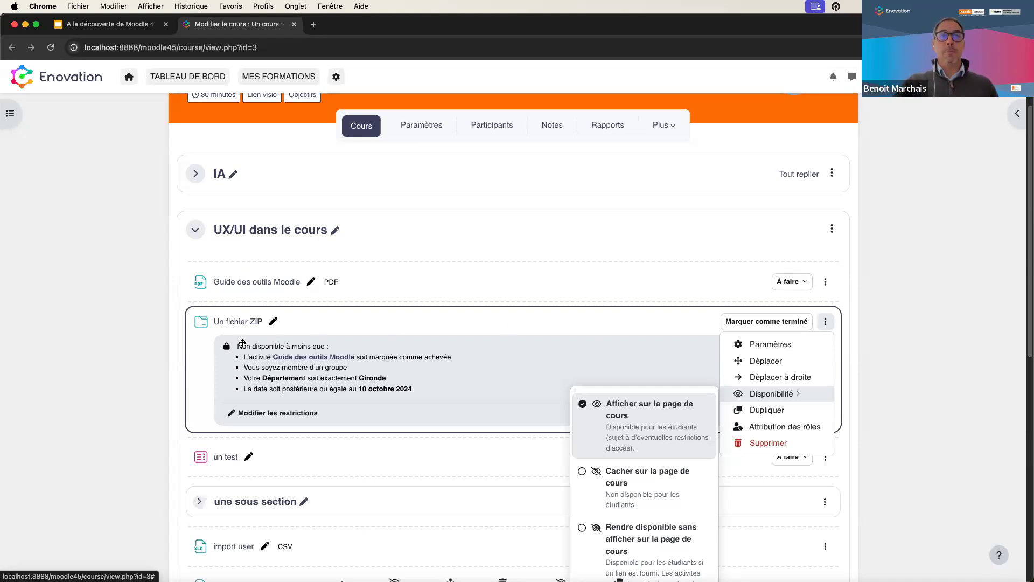
pyautogui.click(830, 326)
pyautogui.click(819, 349)
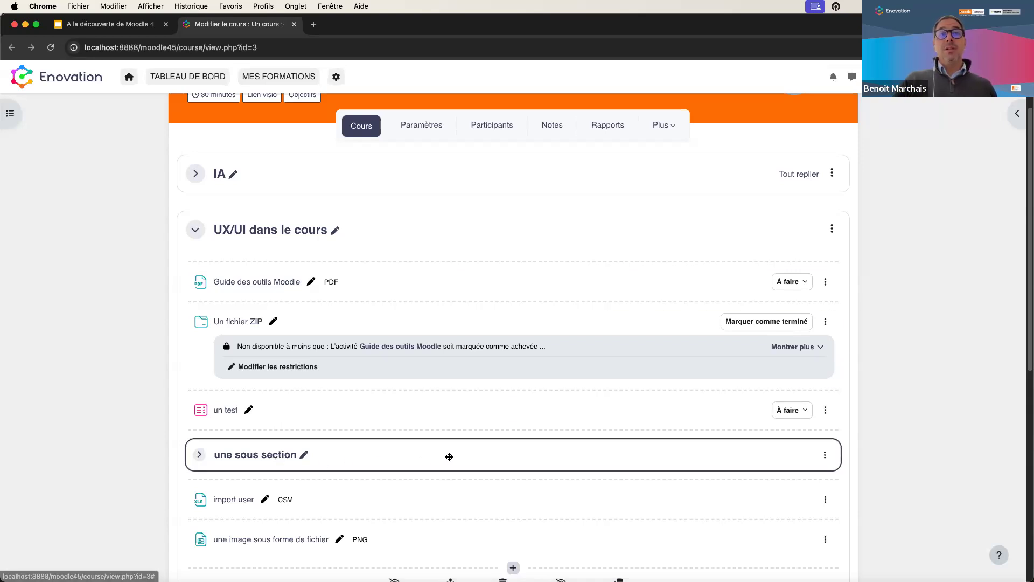
# - Drag 'une sous section' above 'Guide des outils Moodle' and expand it to reveal 'guidelines se filmer'
pyautogui.scroll(-1, 450, 358)
pyautogui.scroll(-2, 451, 359)
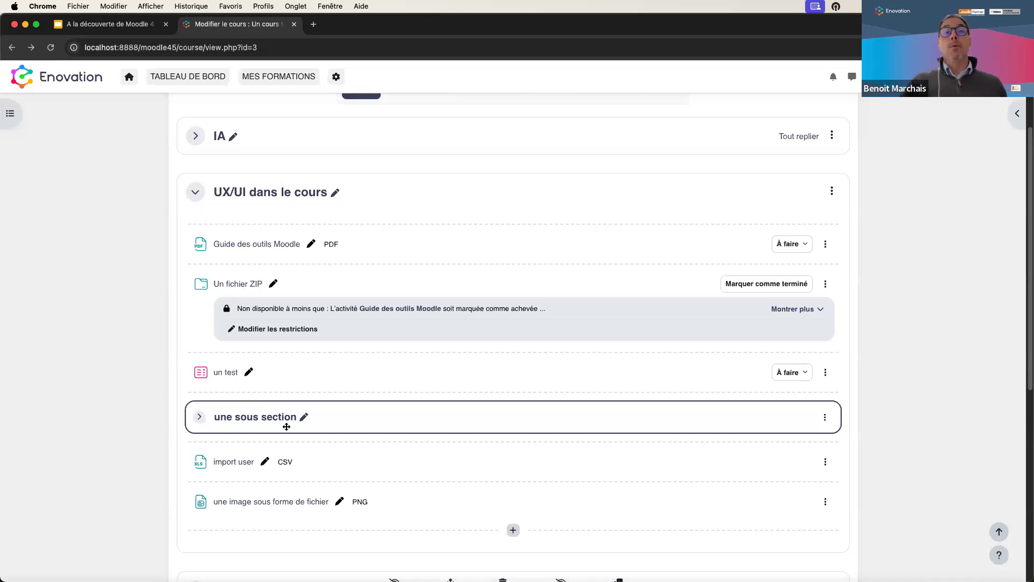
pyautogui.moveTo(332, 410); pyautogui.dragTo(259, 267)
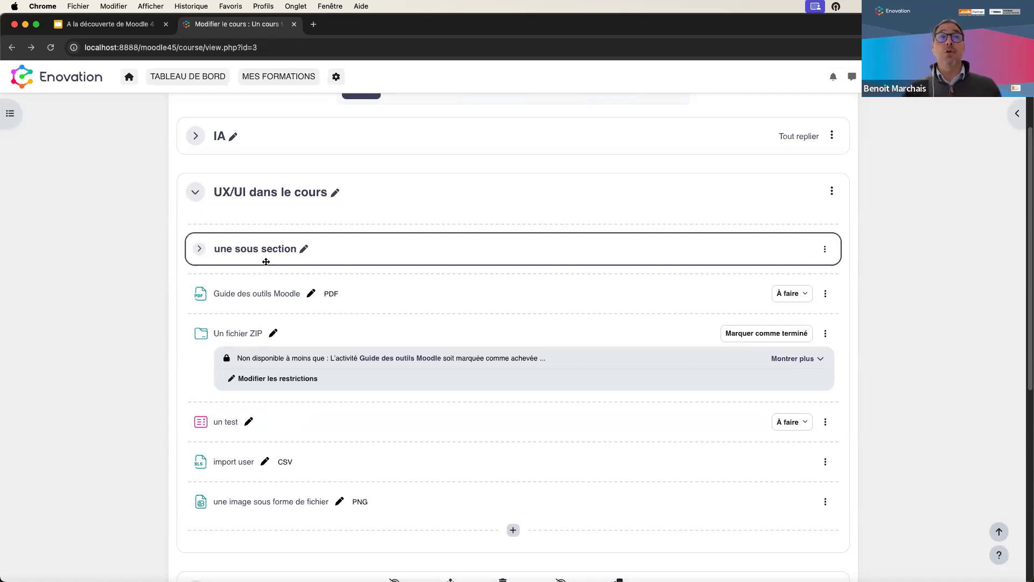
pyautogui.click(199, 248)
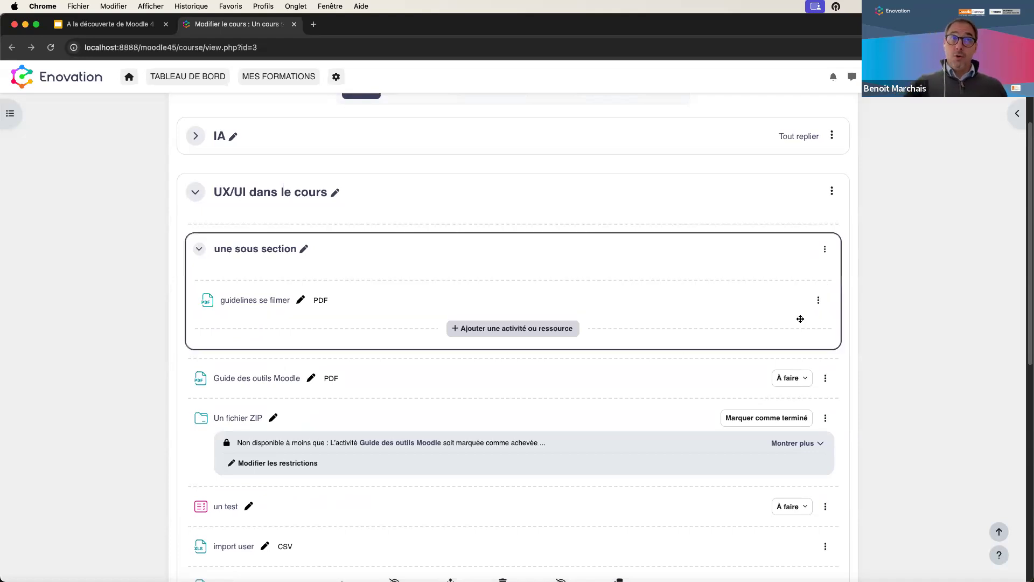
pyautogui.scroll(1, 635, 203)
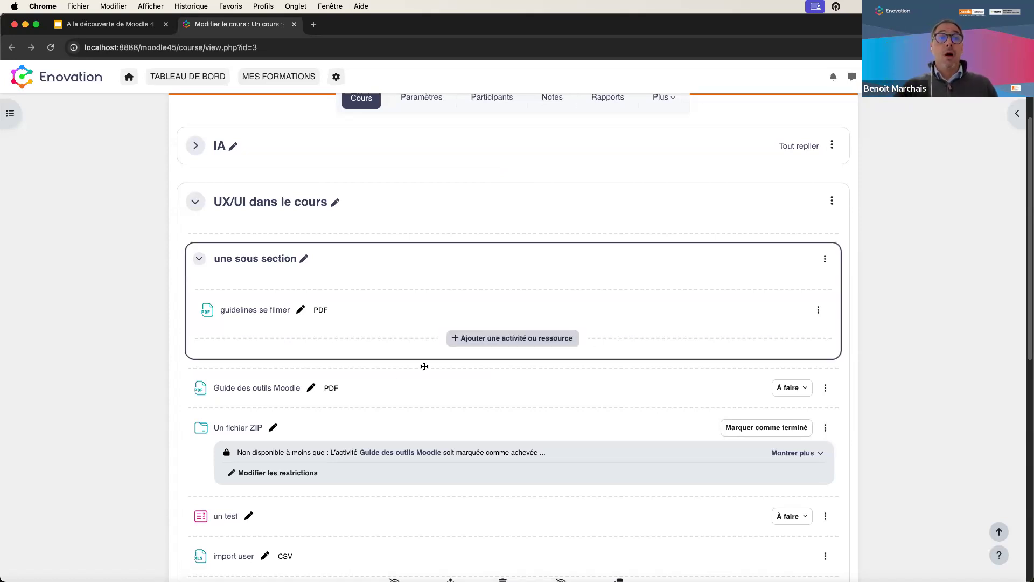
pyautogui.scroll(-1, 434, 381)
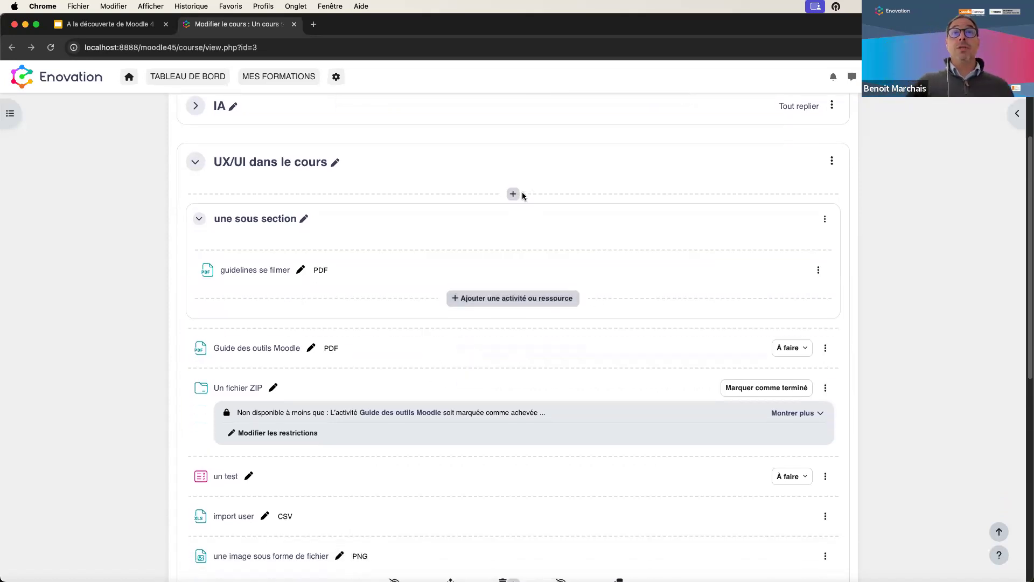
pyautogui.click(514, 195)
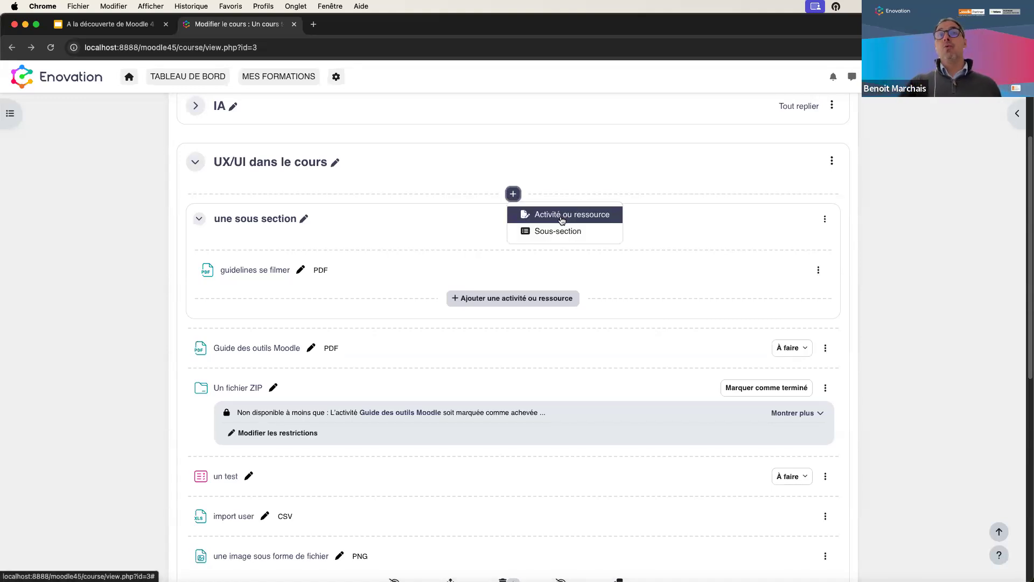
pyautogui.click(562, 215)
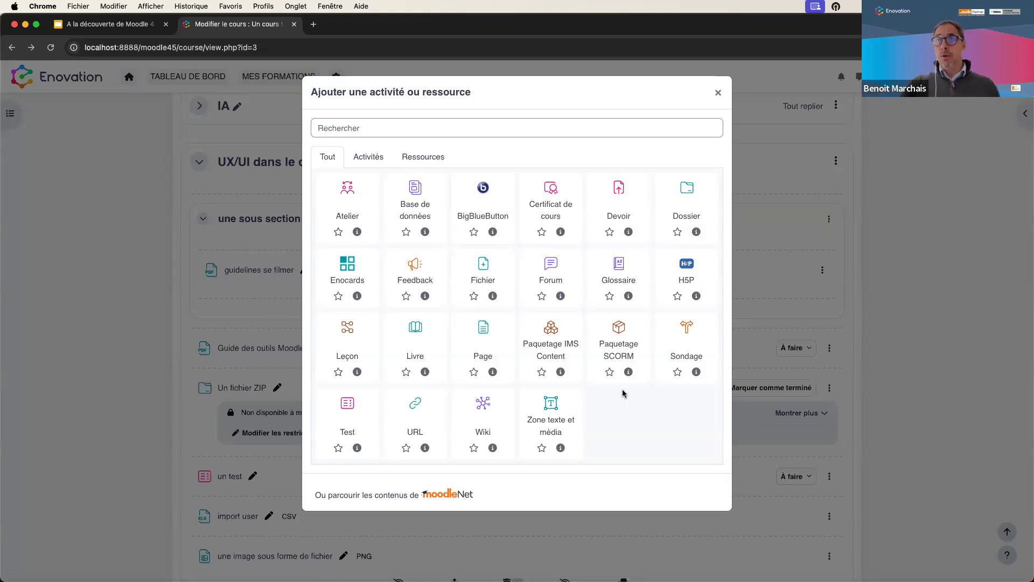
pyautogui.click(718, 93)
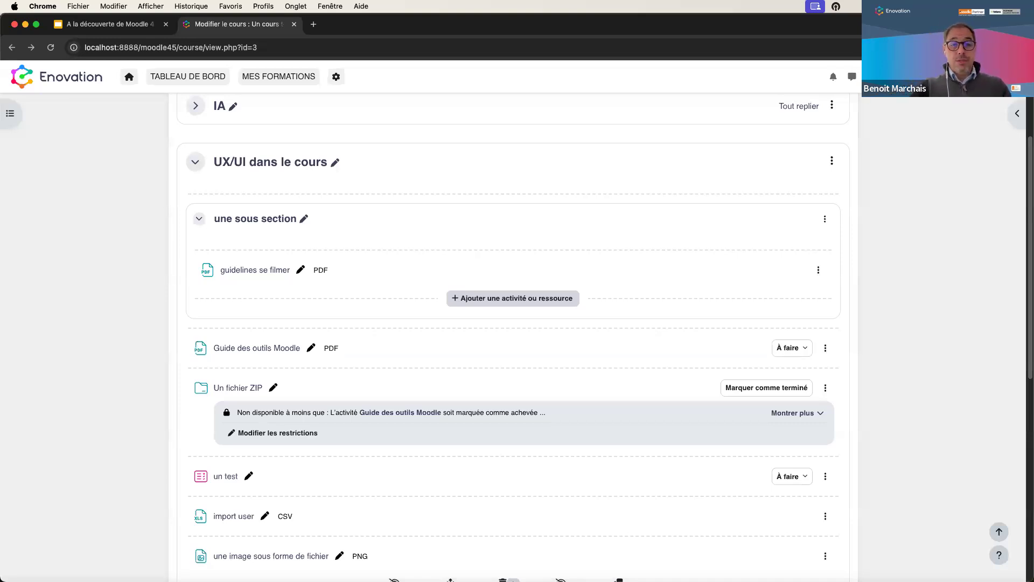
pyautogui.scroll(1, 645, 352)
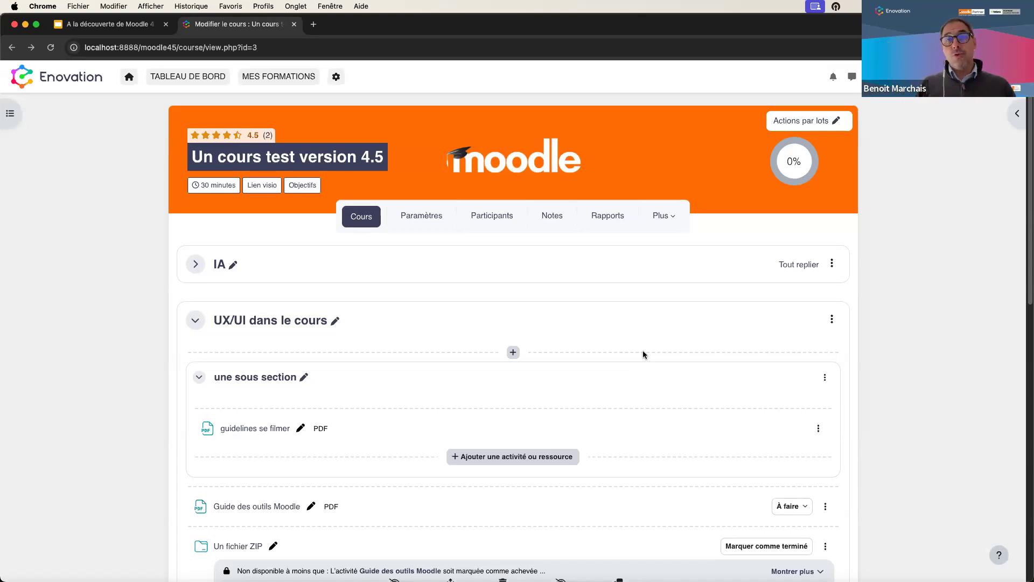
# - Set the communication provider to 'Lien personnalisé' with room name 'fgdgsffdsg' and URL '#', and save
pyautogui.click(672, 223)
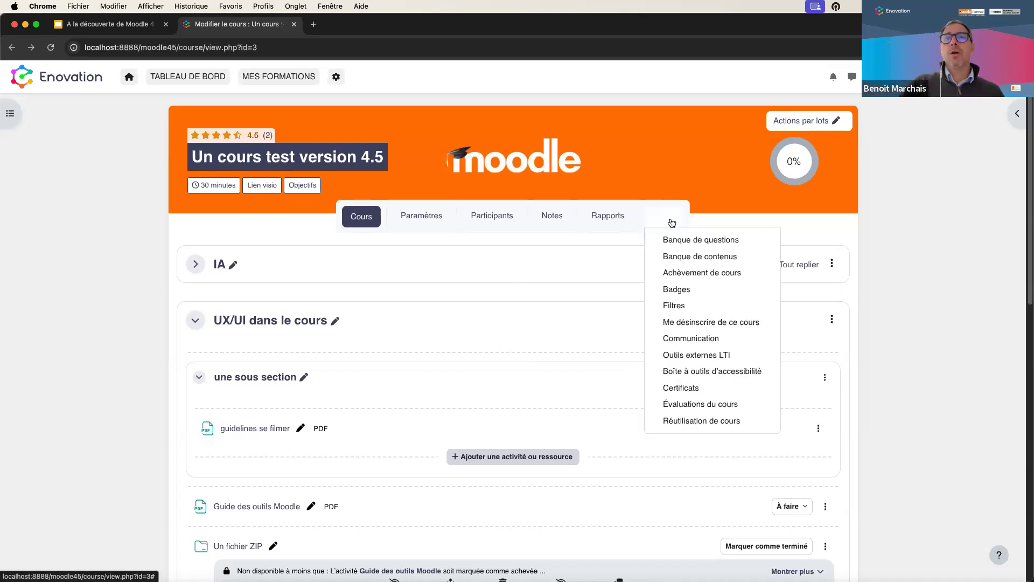
pyautogui.click(678, 339)
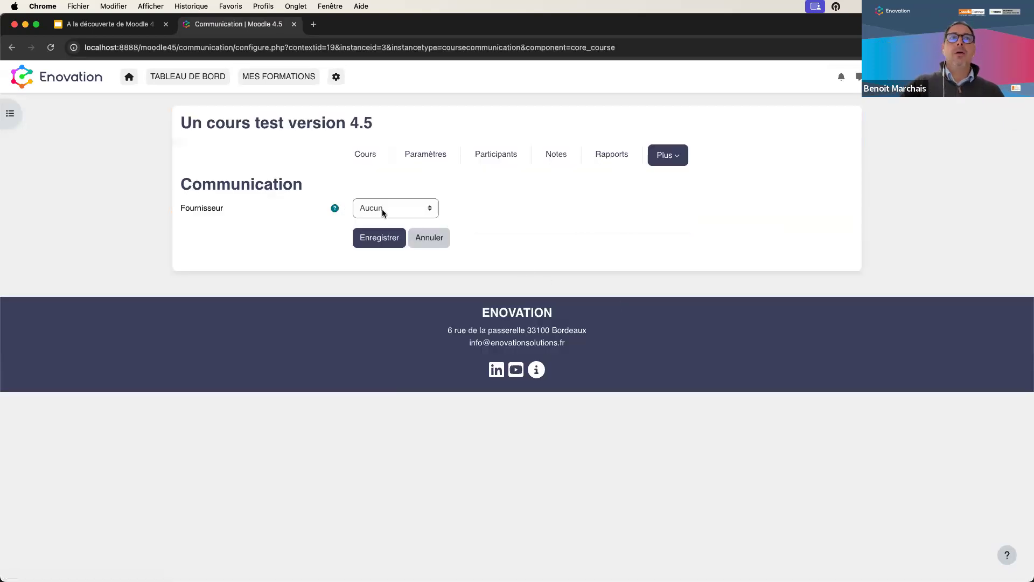
pyautogui.click(384, 210)
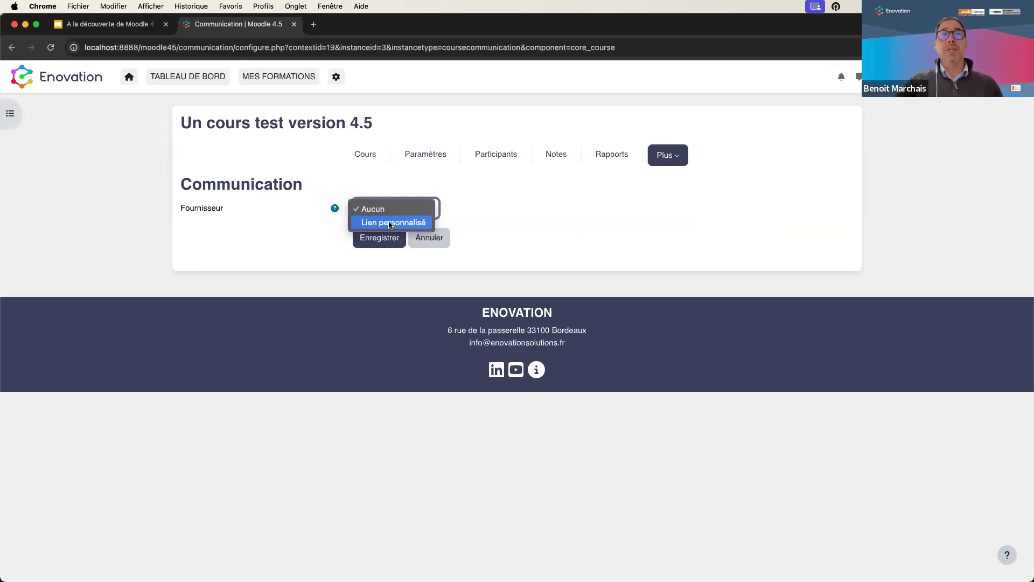
pyautogui.click(391, 223)
pyautogui.click(383, 237)
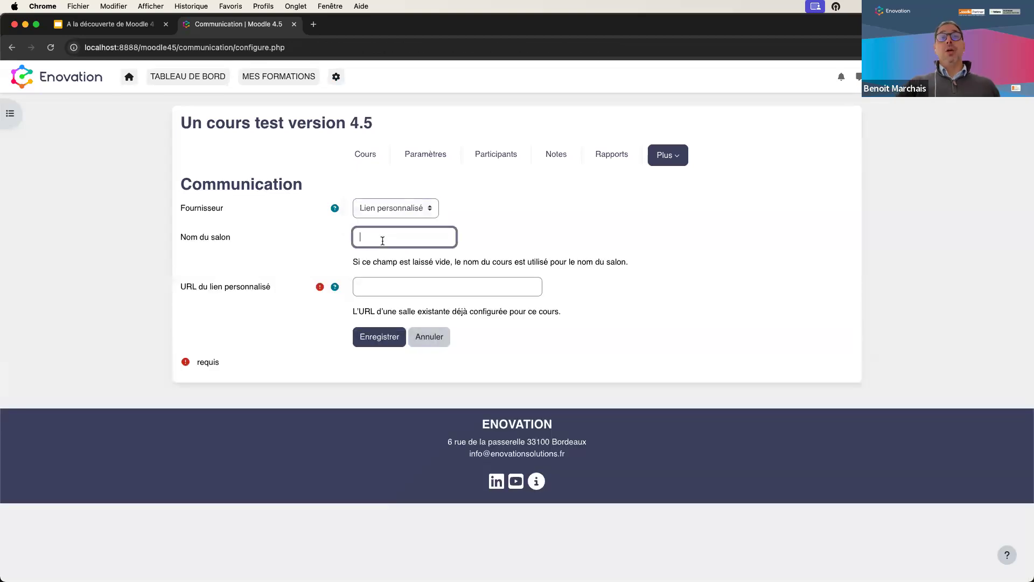
pyautogui.write('fgdgsffdsg')
pyautogui.click(396, 284)
pyautogui.write('fdfgd')
pyautogui.press('super+a')
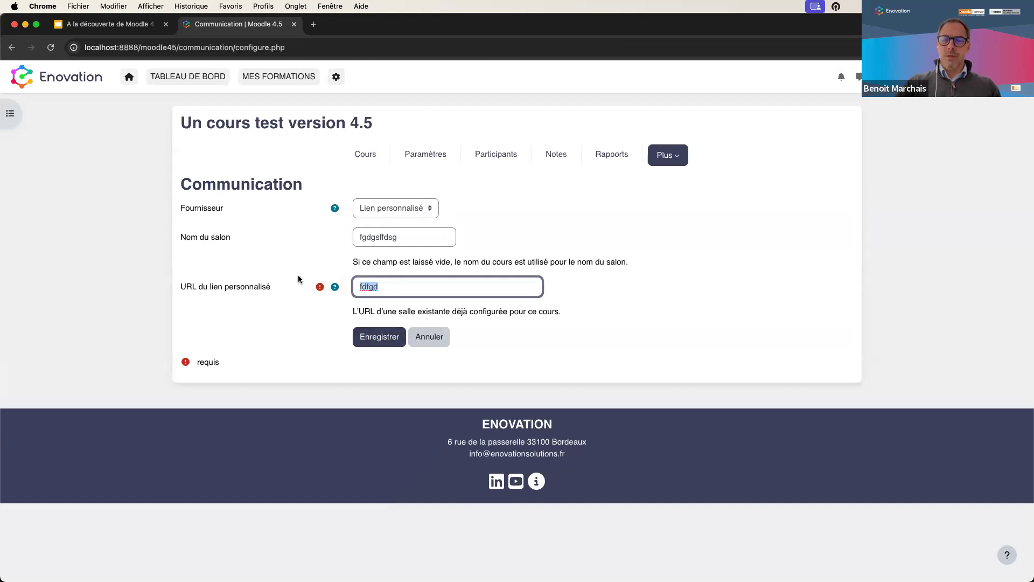
pyautogui.write('#')
pyautogui.click(361, 338)
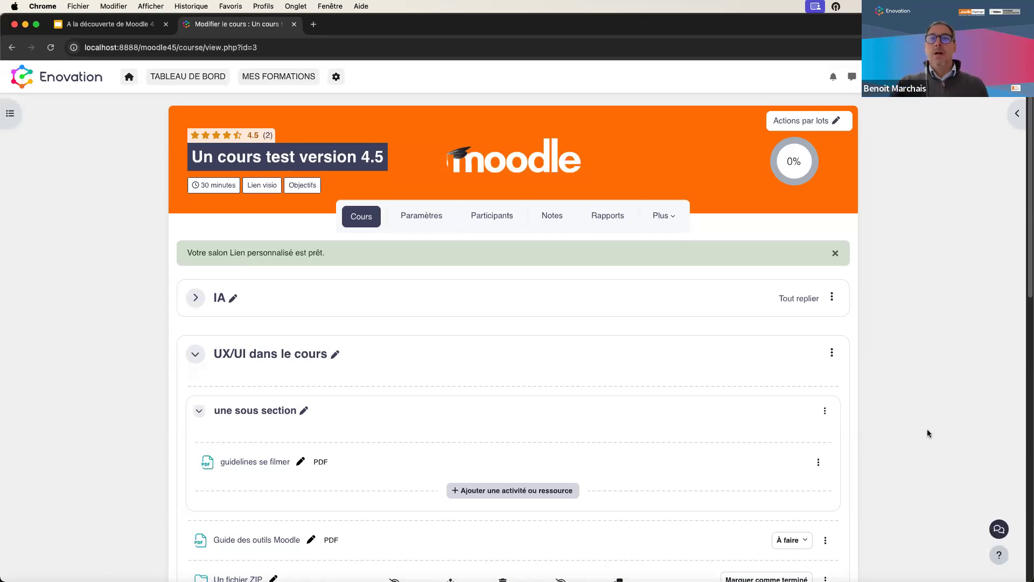
# - Switch the communication provider back to none, then collapse the 'UX/UI dans le cours' section
pyautogui.click(664, 216)
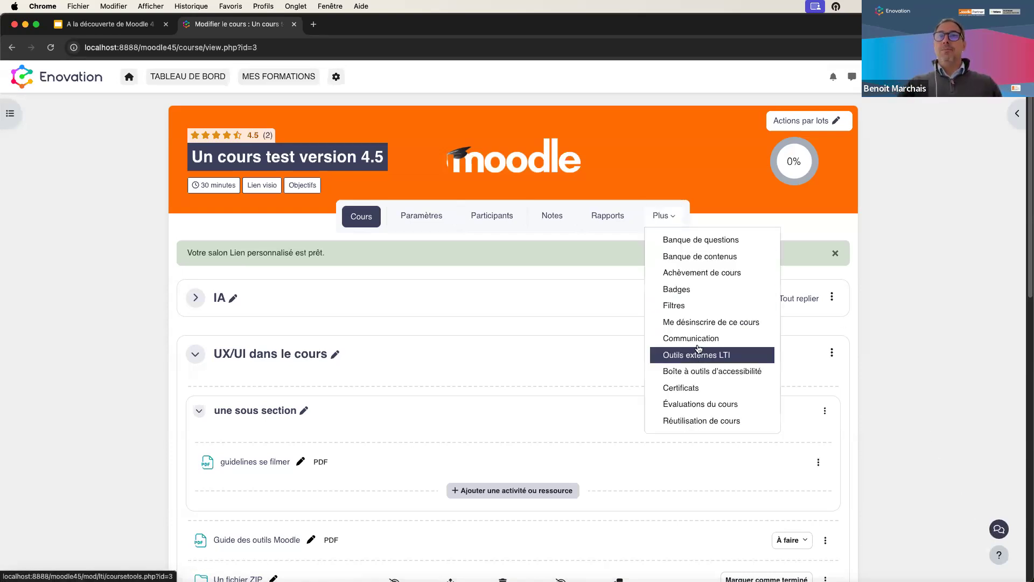
pyautogui.click(697, 340)
pyautogui.click(388, 210)
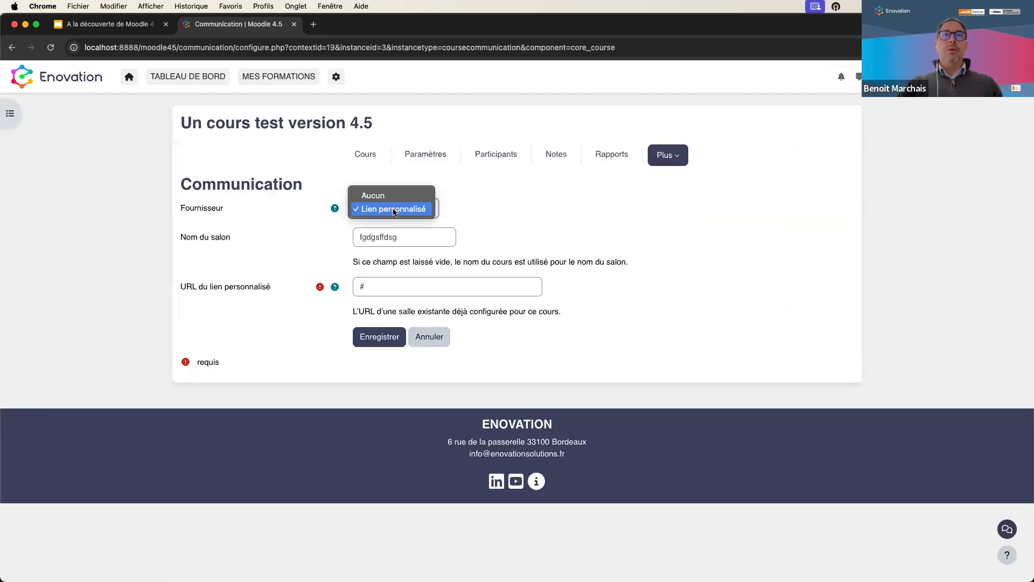
pyautogui.click(391, 201)
pyautogui.click(380, 238)
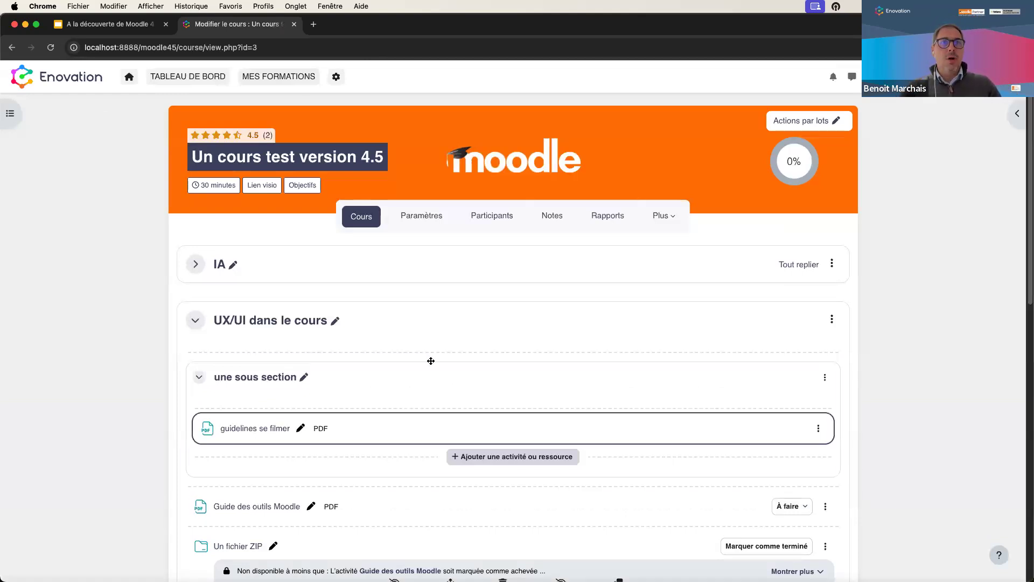
pyautogui.click(189, 327)
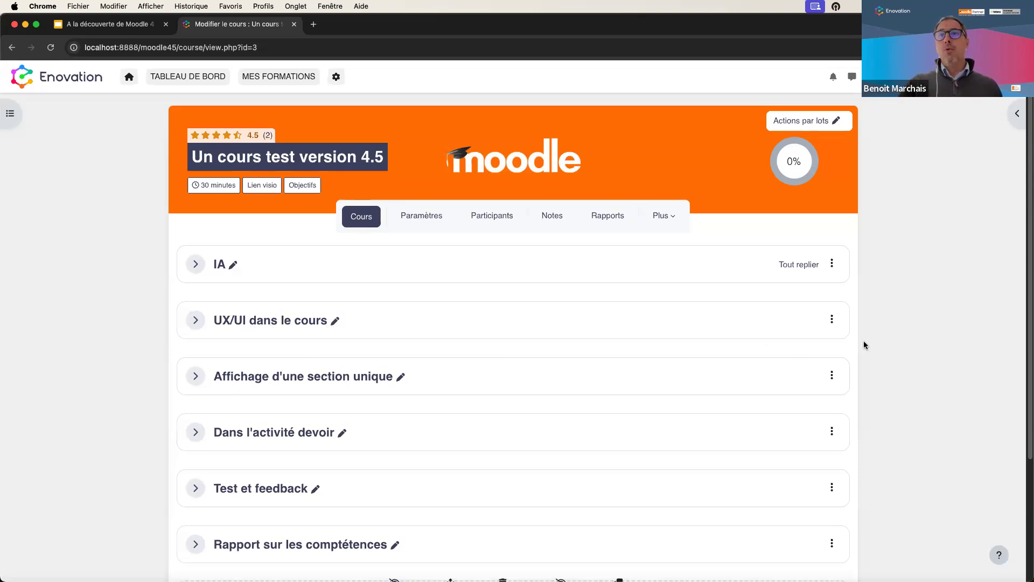
# - Cancel renaming 'Affichage d'une section unique' and turn editing mode off
pyautogui.click(270, 372)
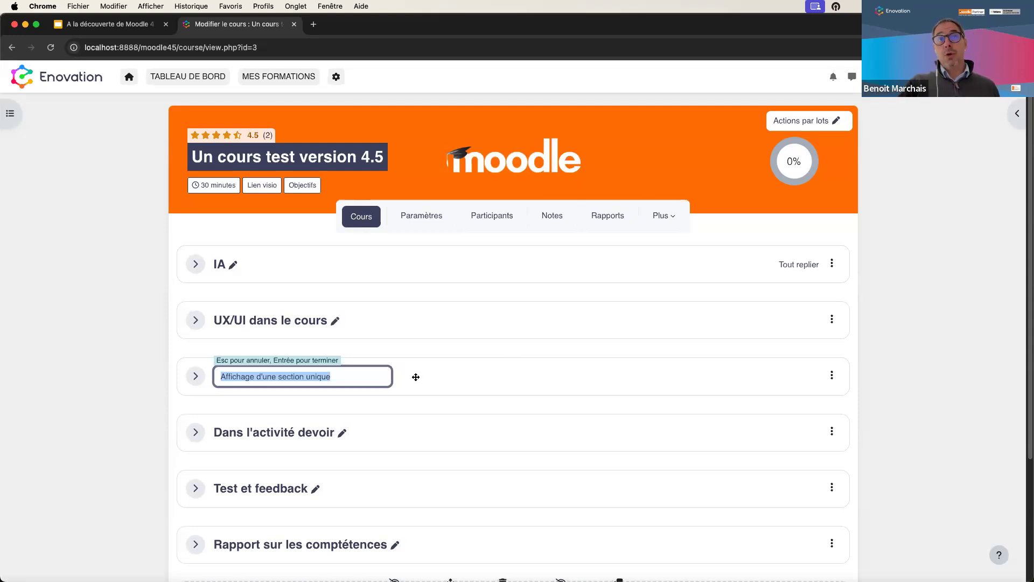
pyautogui.press('Escape')
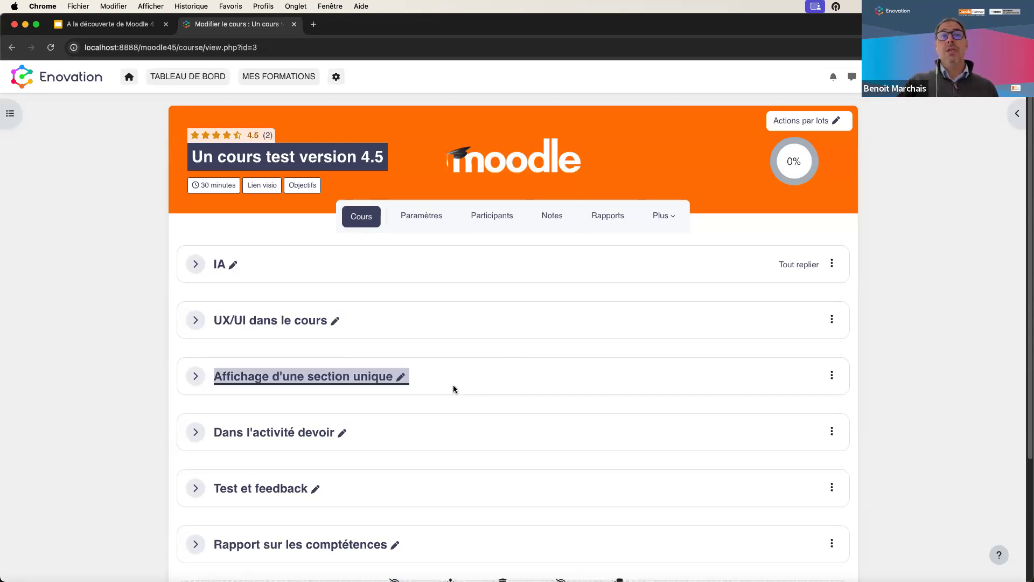
pyautogui.click(832, 376)
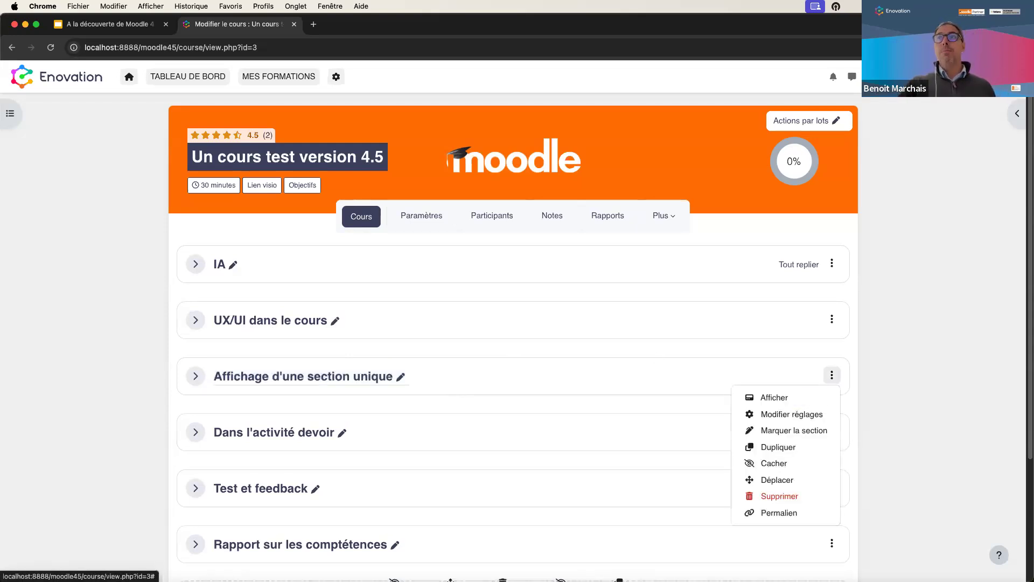
pyautogui.click(1007, 77)
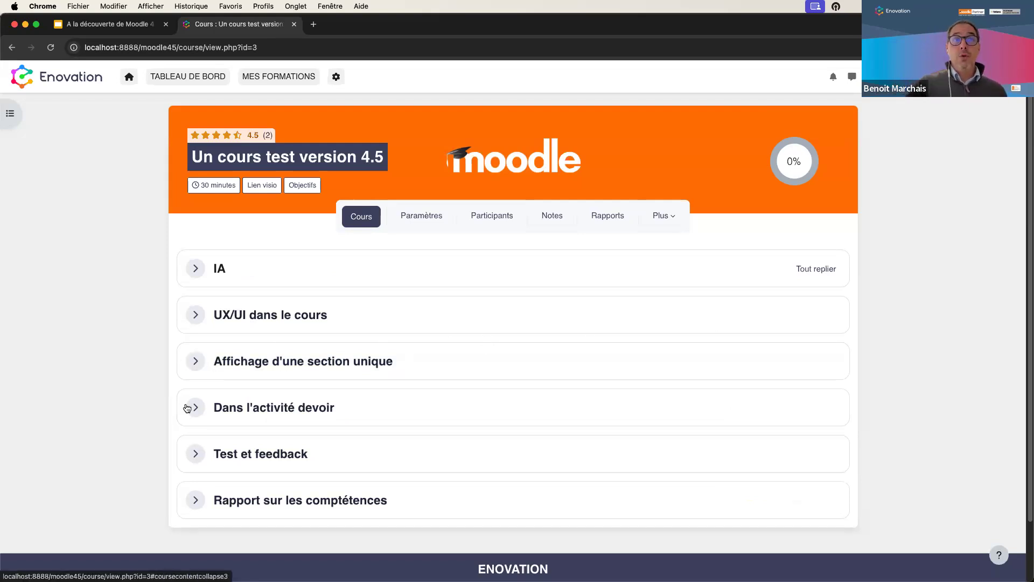
# - Open the 'Affichage d'une section unique' page and browse its four numbered steps
pyautogui.click(289, 363)
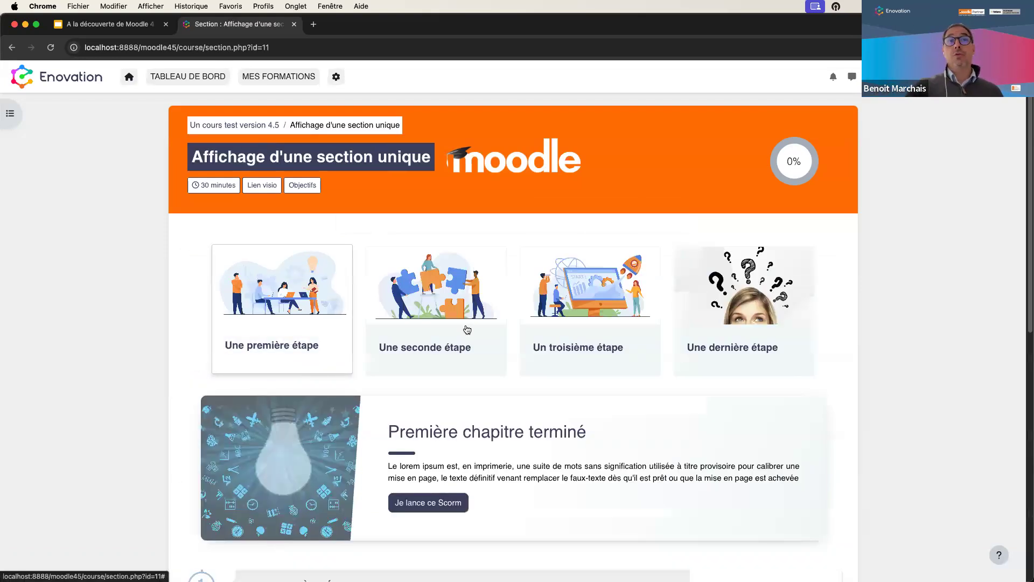
pyautogui.click(470, 328)
pyautogui.scroll(5, 472, 328)
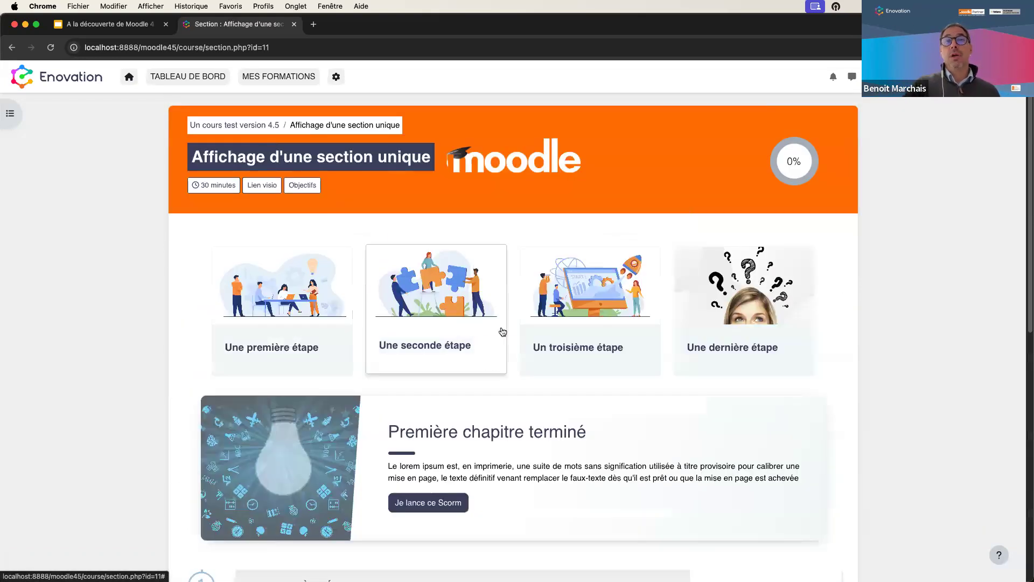
pyautogui.scroll(-3, 642, 317)
pyautogui.scroll(-3, 639, 314)
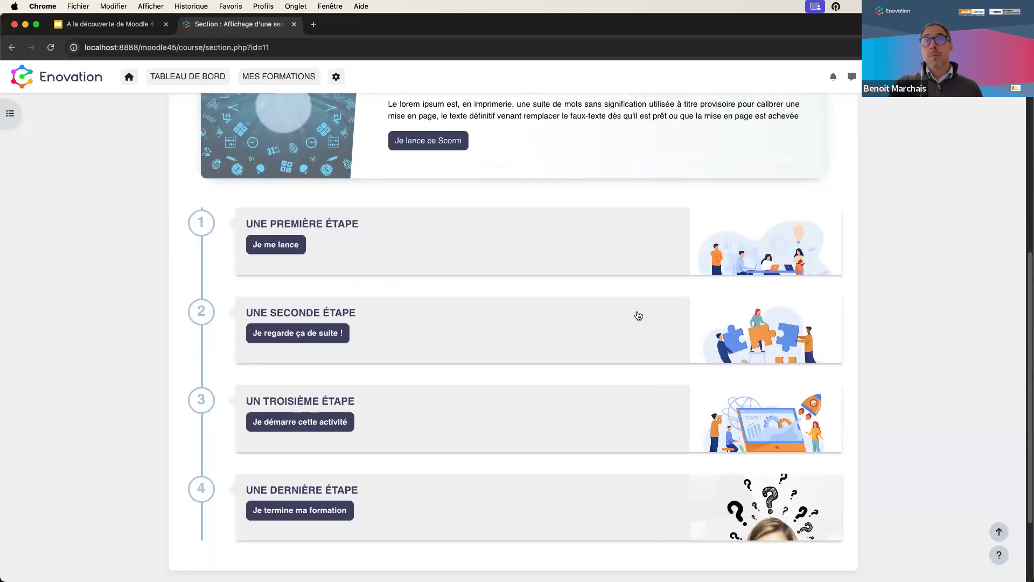
pyautogui.scroll(7, 635, 315)
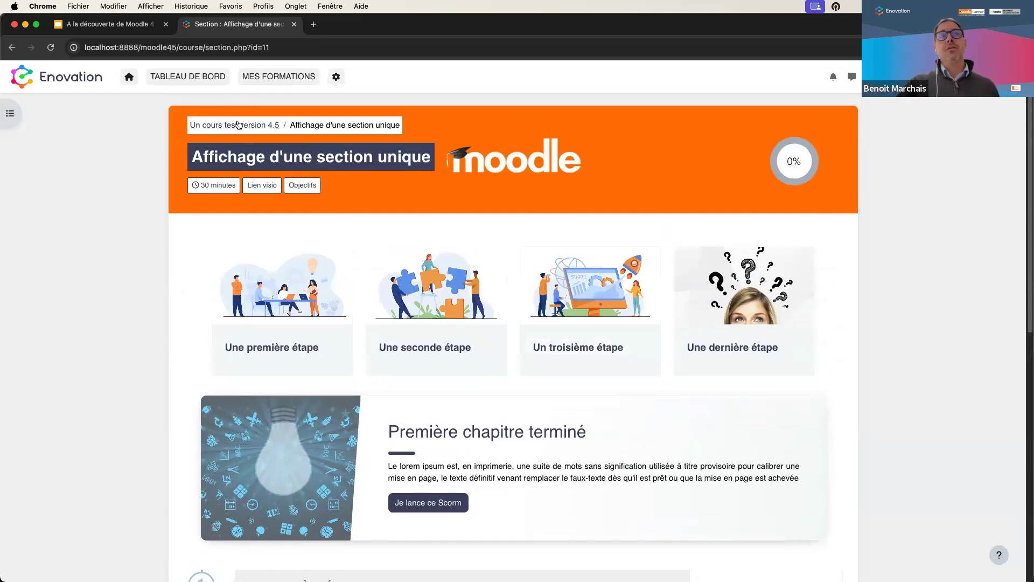
# - Go back to the 'Un cours test version 4.5' course page from the breadcrumb
pyautogui.click(237, 127)
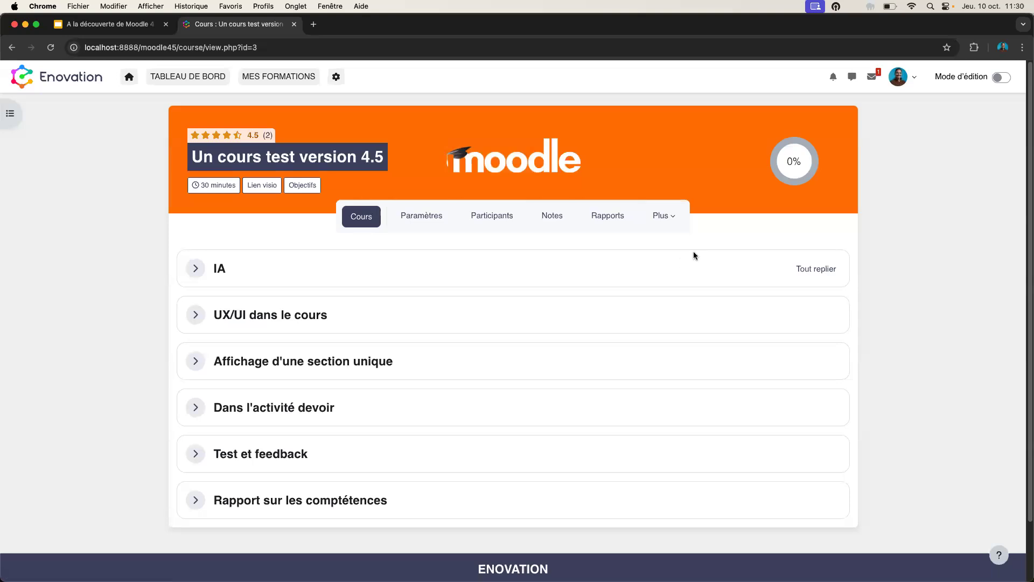
# - Turn editing on, start bulk editing, and select 'Guide des outils Moodle' and 'Un fichier ZIP'
pyautogui.click(998, 78)
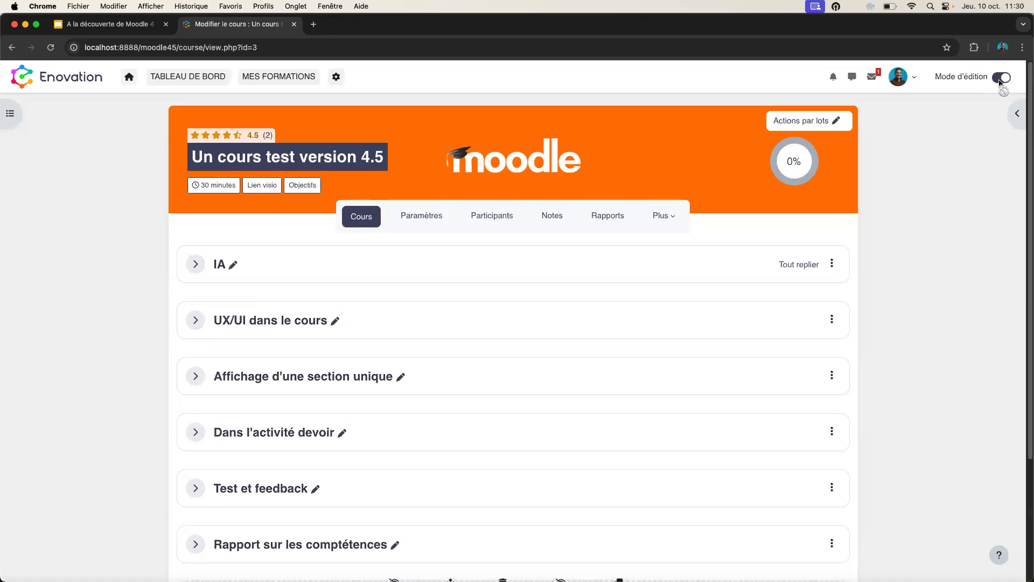
pyautogui.click(798, 122)
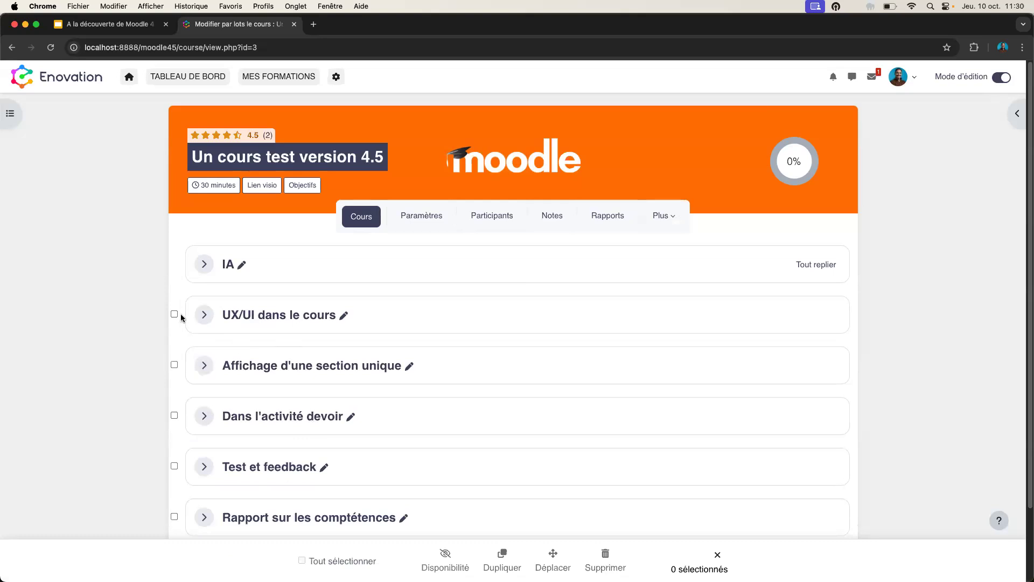
pyautogui.click(204, 314)
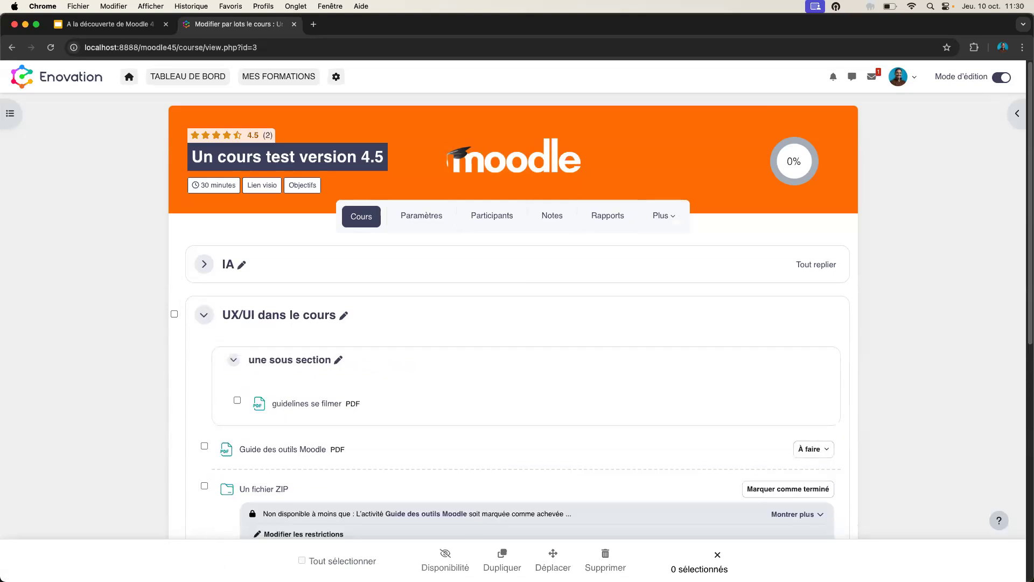
pyautogui.click(205, 446)
pyautogui.click(204, 486)
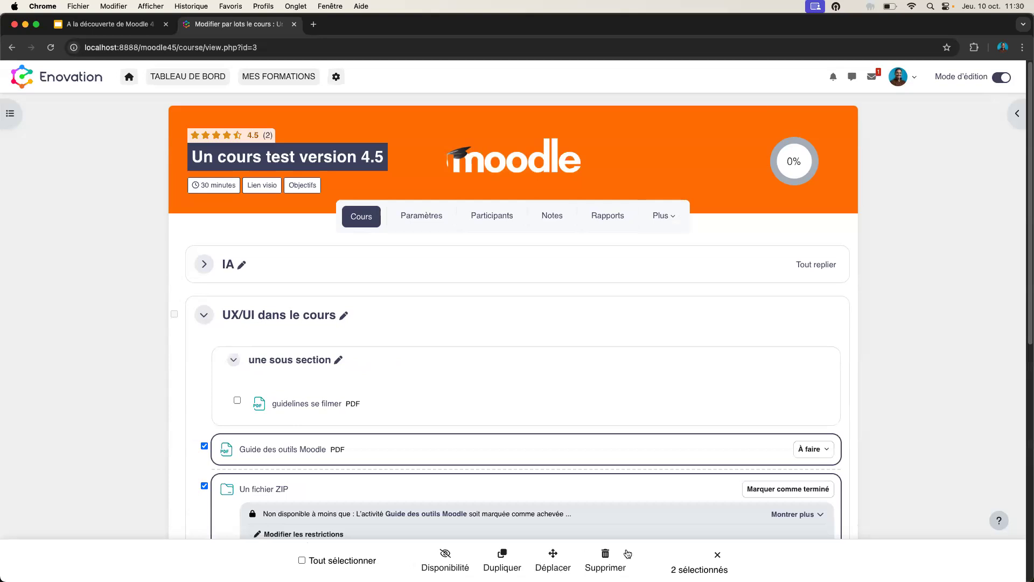
# - Exit bulk editing, collapse 'UX/UI dans le cours' and expand 'Dans l'activité devoir'
pyautogui.click(718, 555)
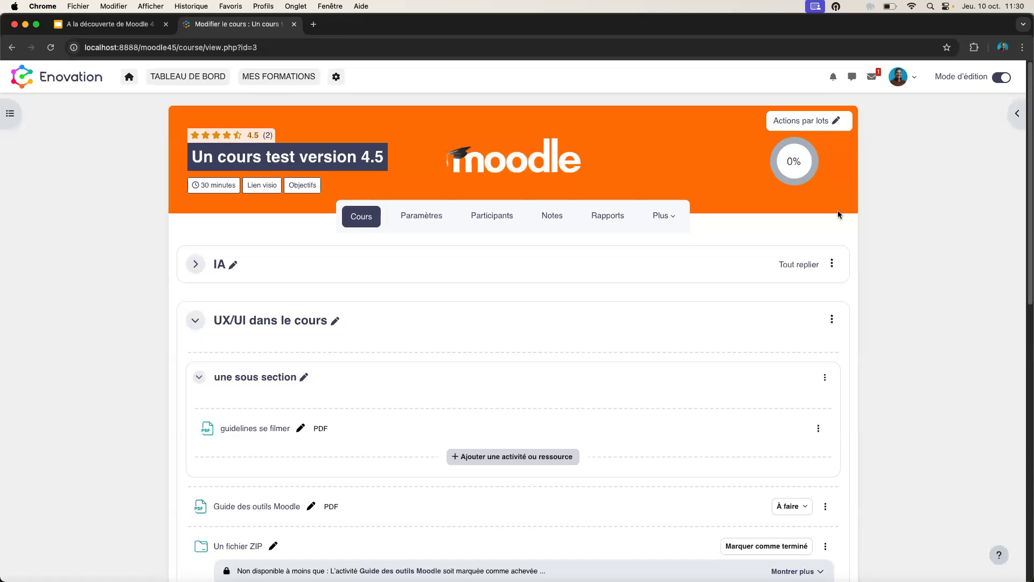
pyautogui.scroll(-5, 420, 231)
pyautogui.scroll(-3, 419, 232)
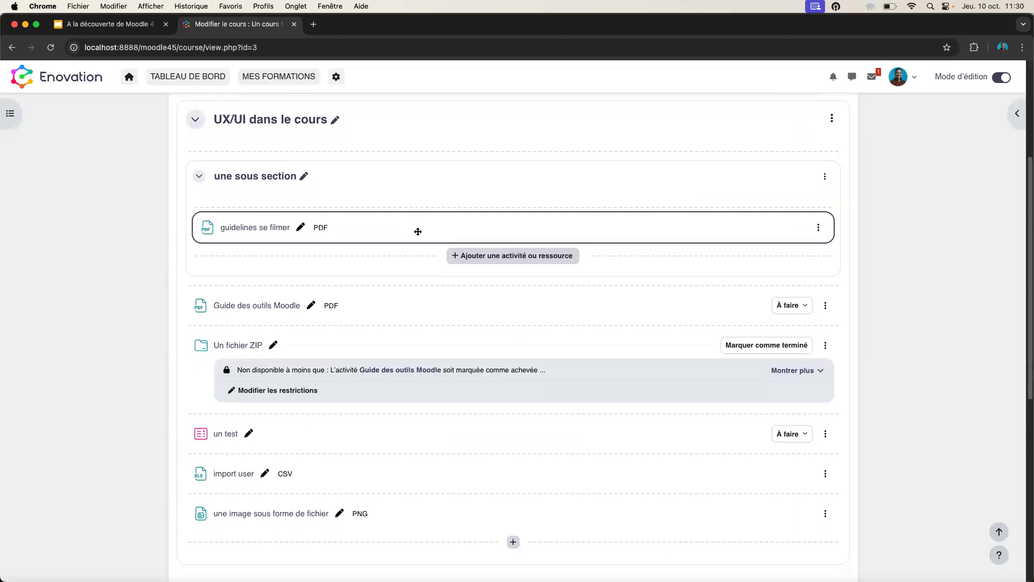
pyautogui.scroll(5, 167, 306)
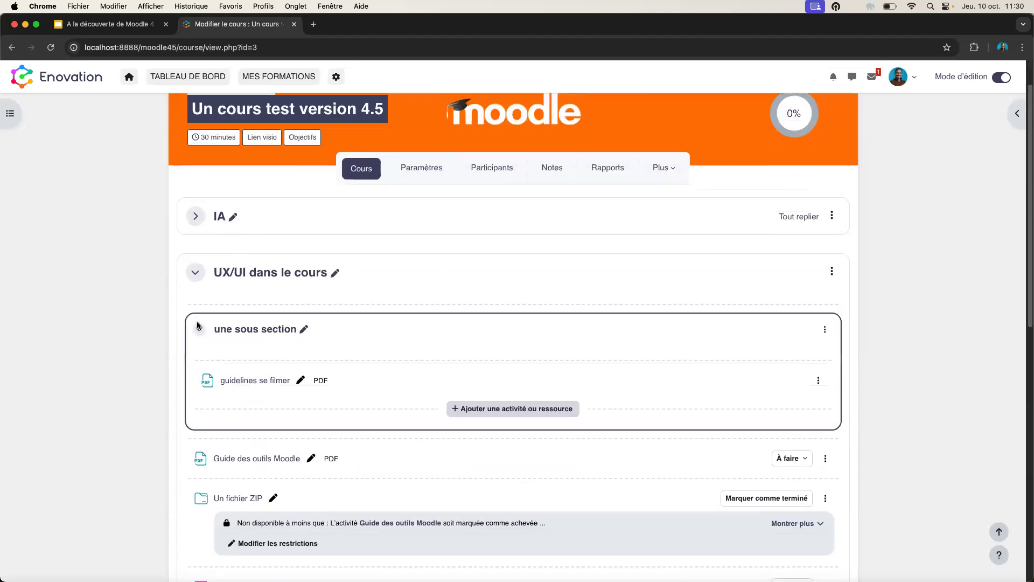
pyautogui.click(196, 272)
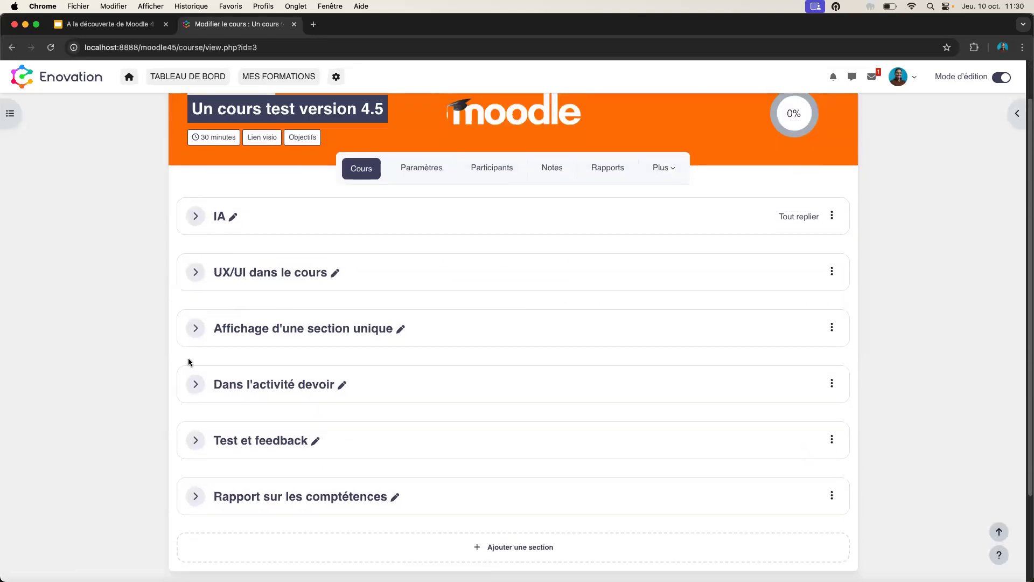
pyautogui.click(196, 385)
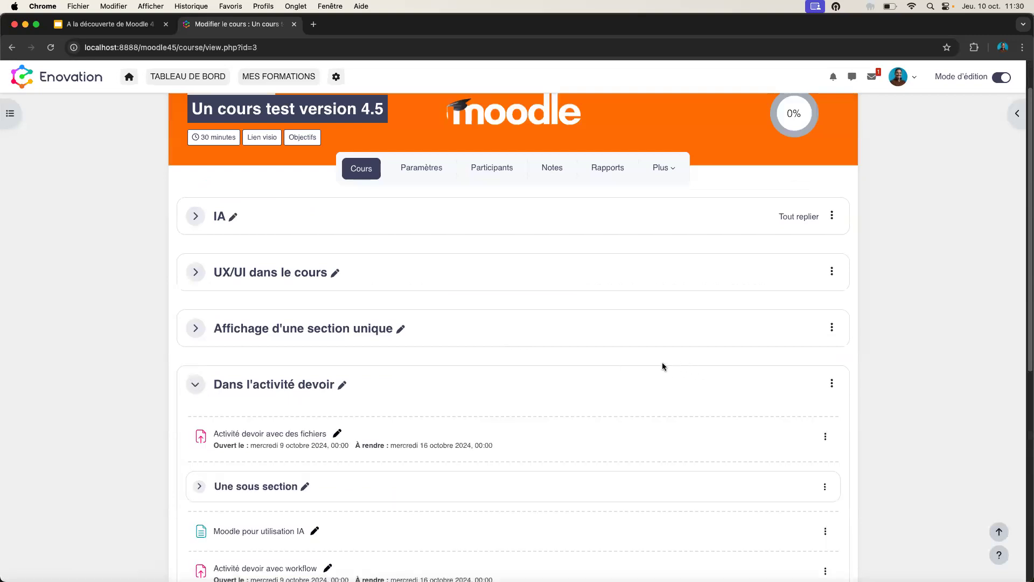
pyautogui.moveTo(527, 363)
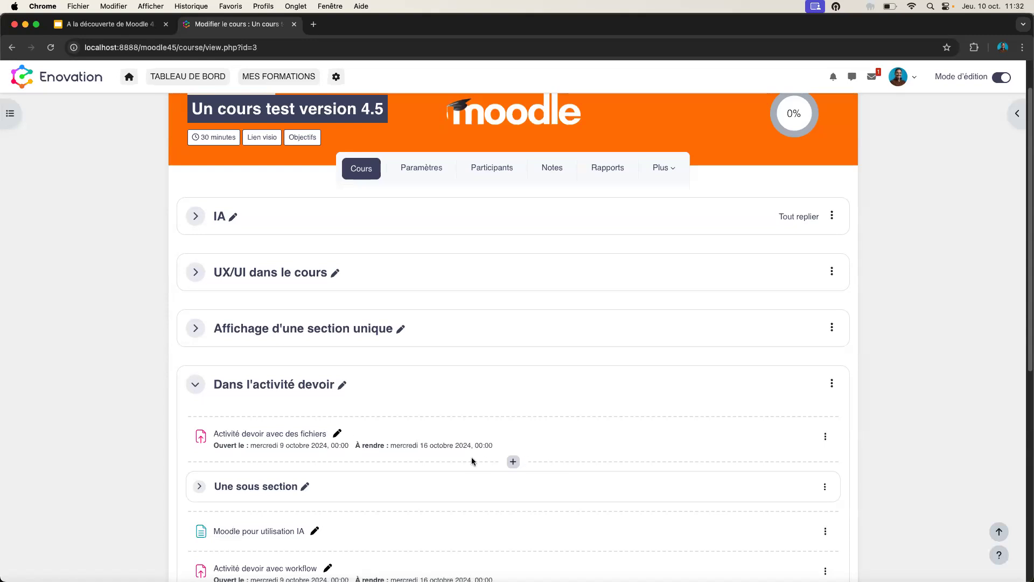
# - Open 'Activité devoir avec des fichiers' and view its Travaux remis list of submissions
pyautogui.click(269, 434)
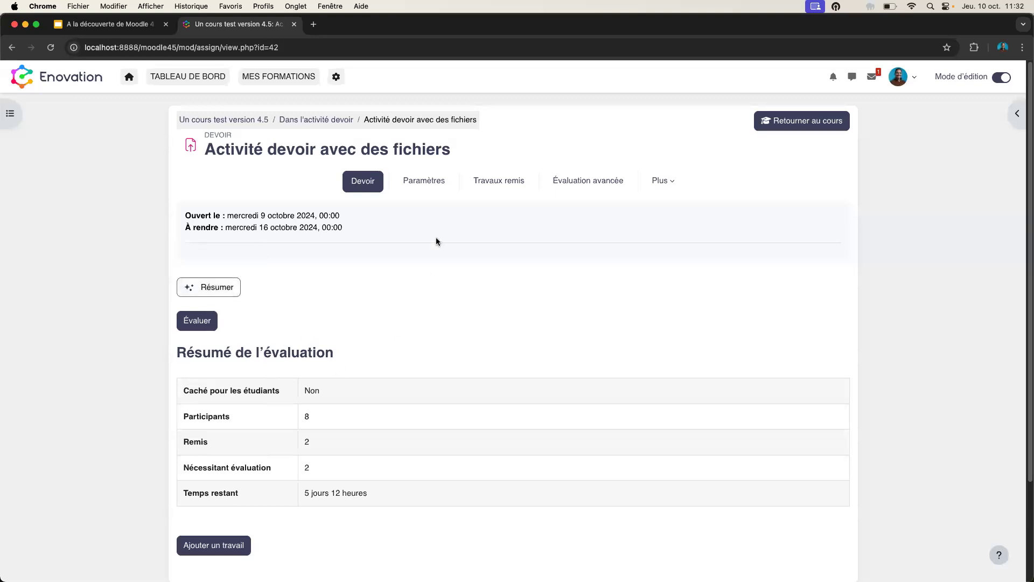
pyautogui.click(491, 186)
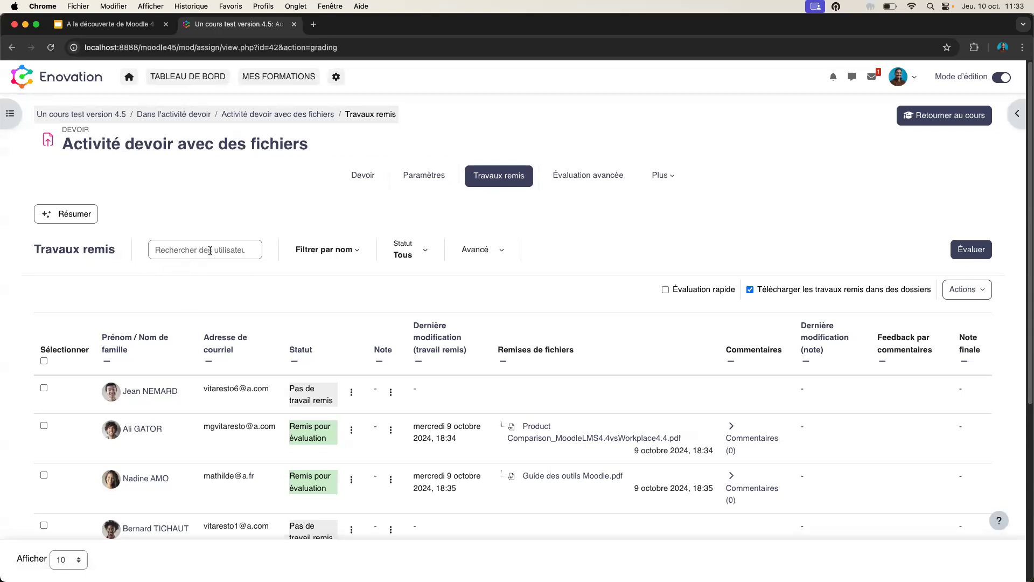
# - Try the name, user search, Avancé and Statut filters on the submissions list without applying any
pyautogui.click(318, 250)
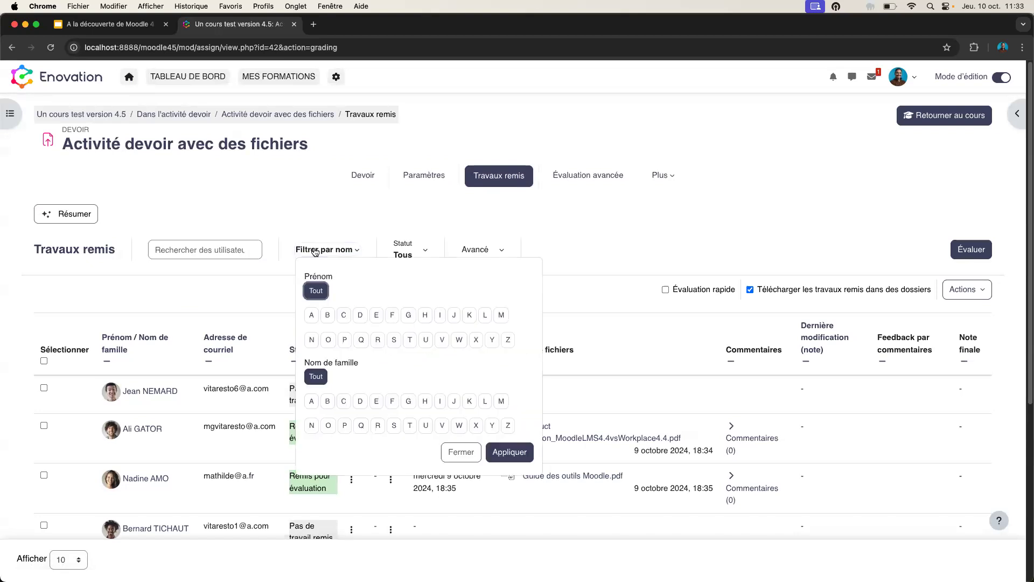
pyautogui.click(319, 253)
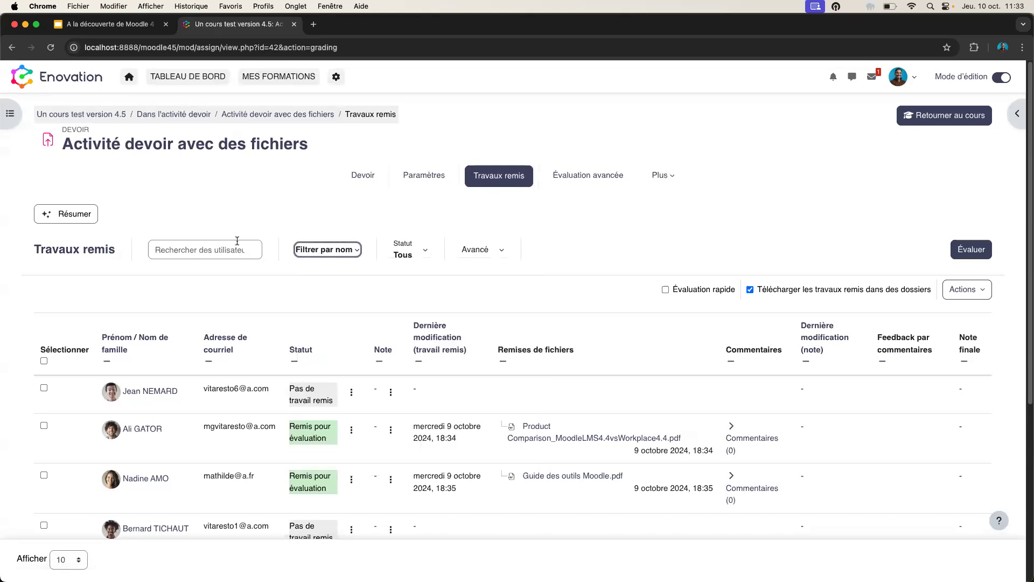
pyautogui.click(229, 245)
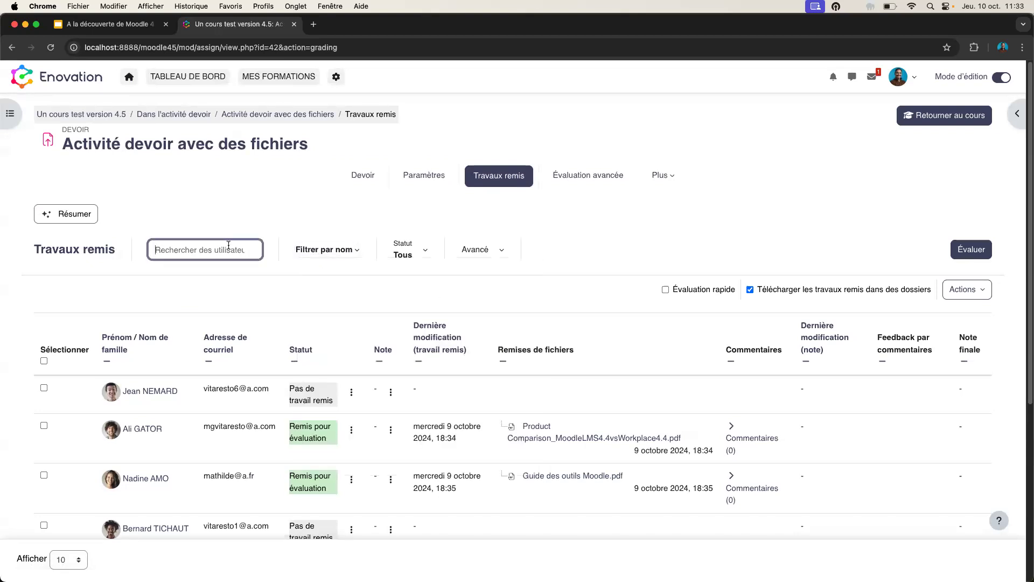
pyautogui.click(485, 255)
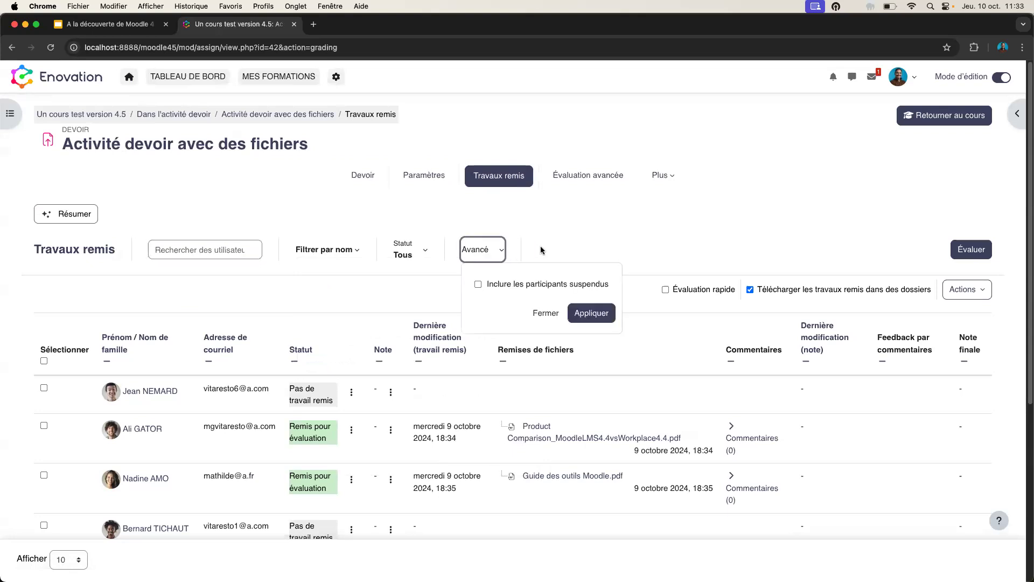
pyautogui.click(575, 245)
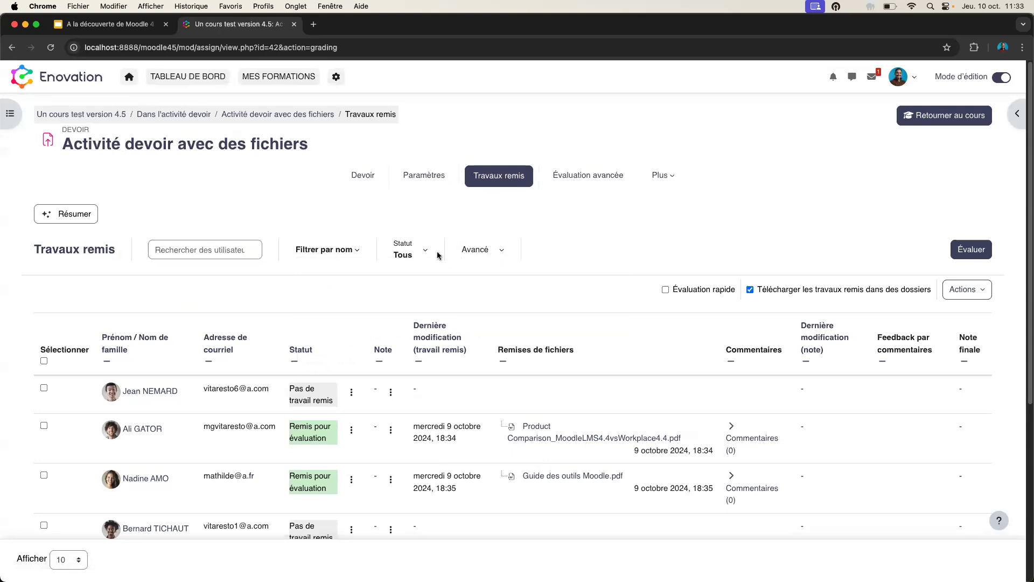
pyautogui.click(421, 252)
pyautogui.click(667, 231)
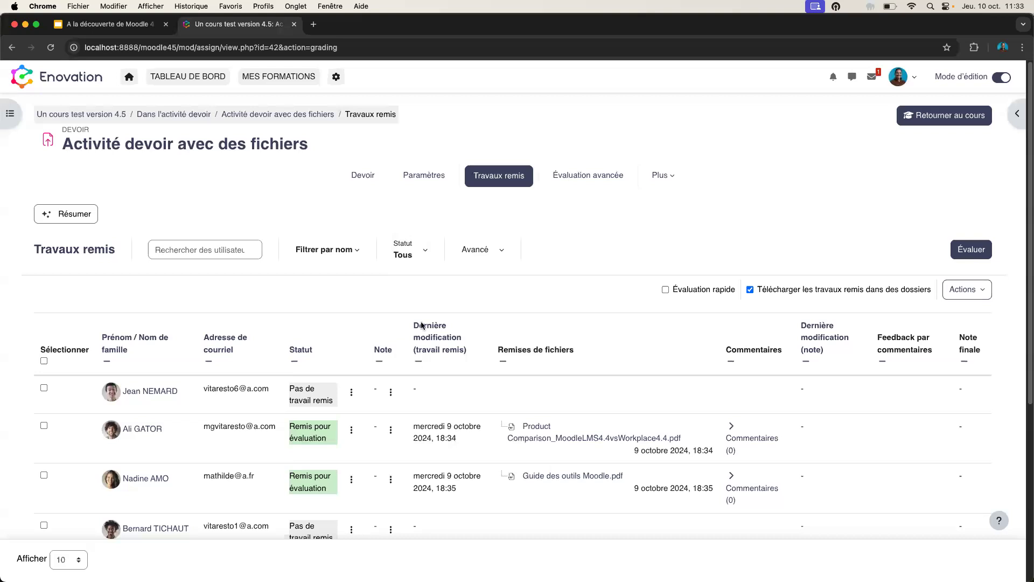
# - Check the first student's action menus, then tick the first two students' checkboxes
pyautogui.click(351, 395)
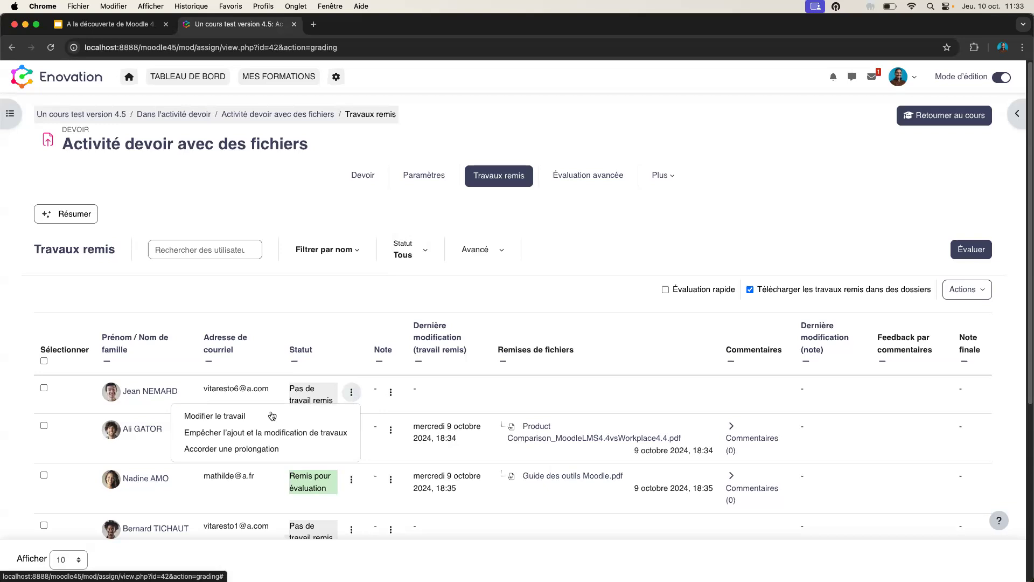
pyautogui.click(391, 394)
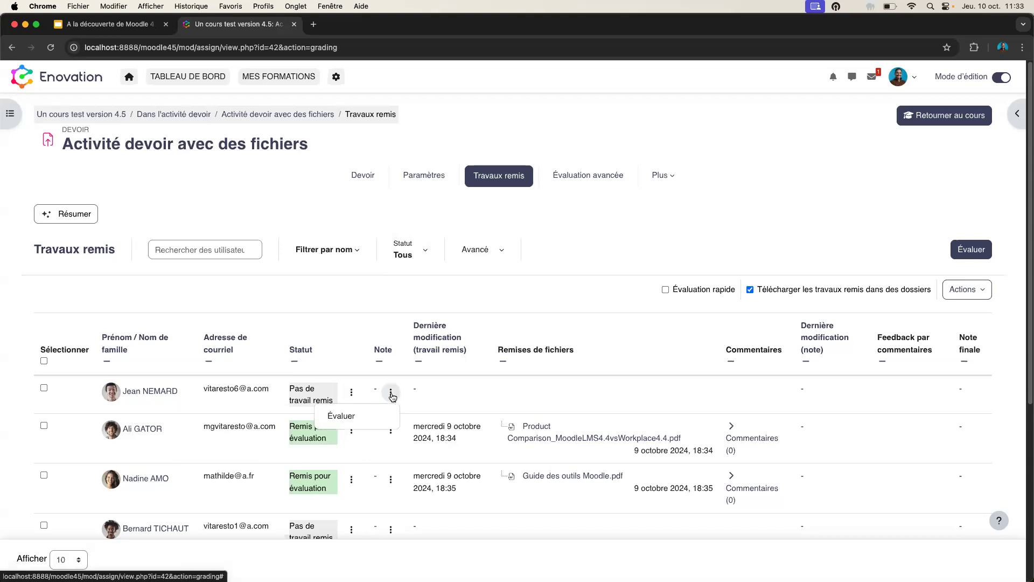
pyautogui.click(350, 417)
pyautogui.click(44, 388)
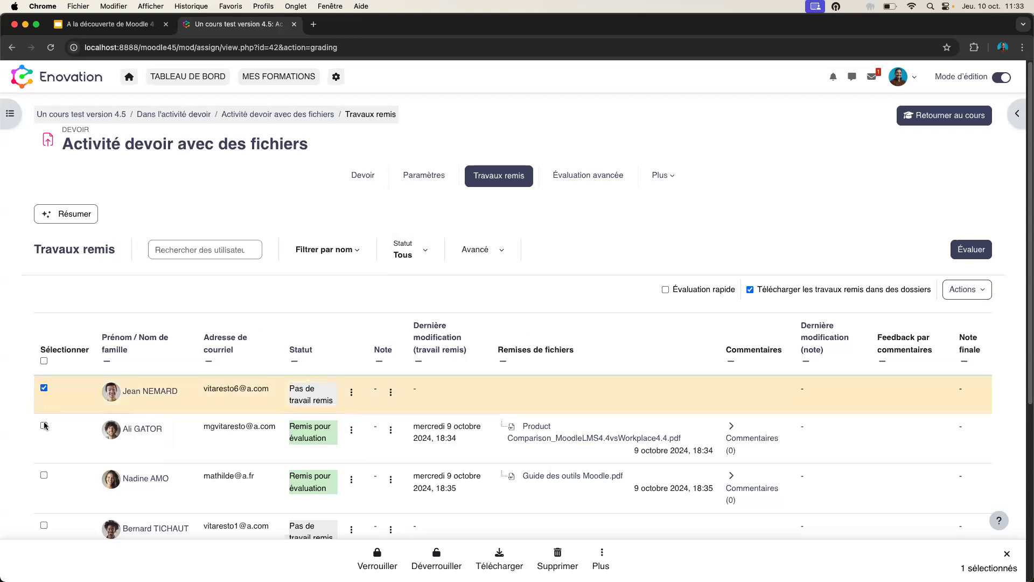
pyautogui.click(44, 426)
pyautogui.scroll(-3, 518, 365)
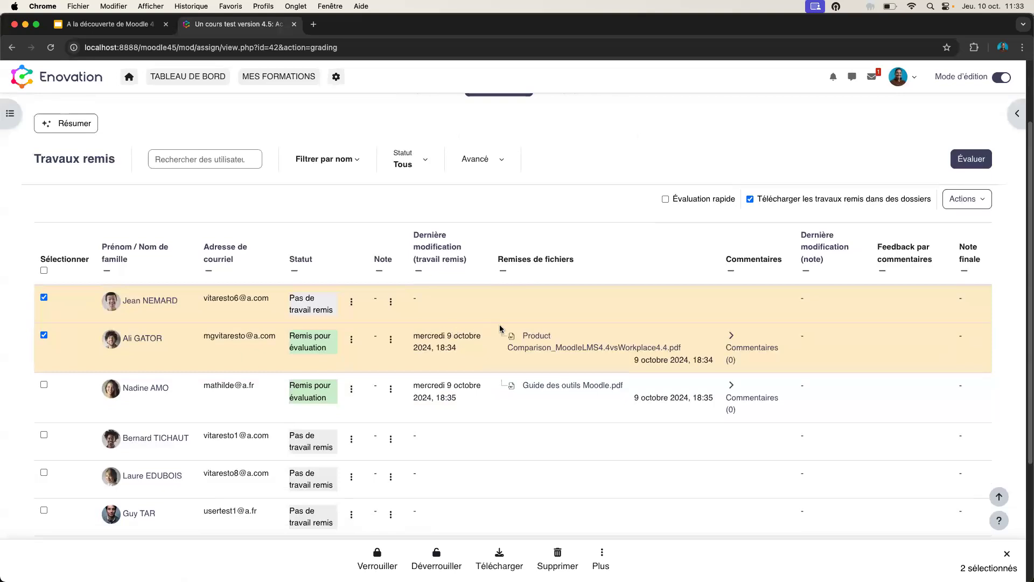
pyautogui.scroll(3, 674, 389)
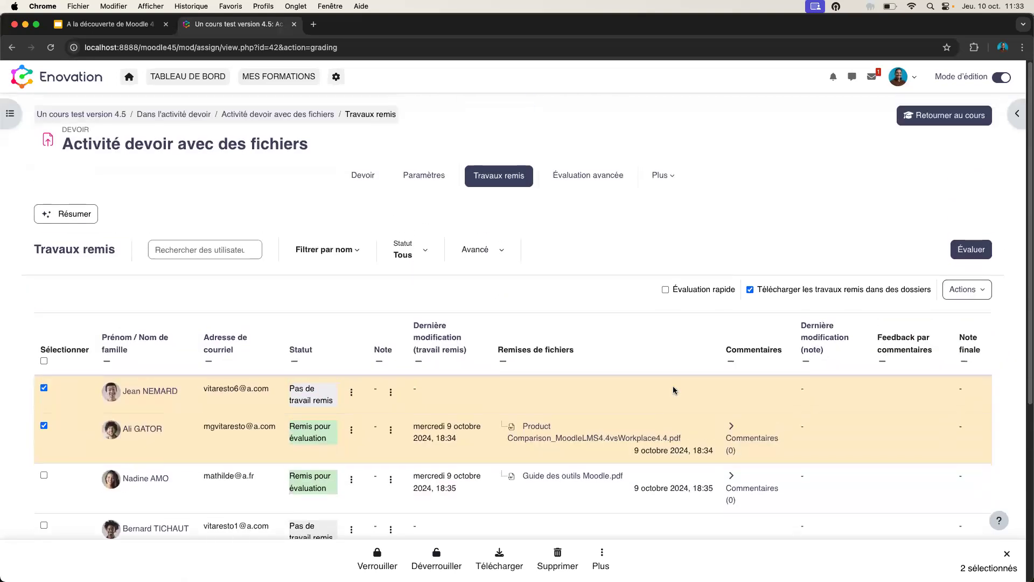
# - Go back to the course and open the Travaux remis list of 'Activité devoir avec workflow'
pyautogui.click(916, 116)
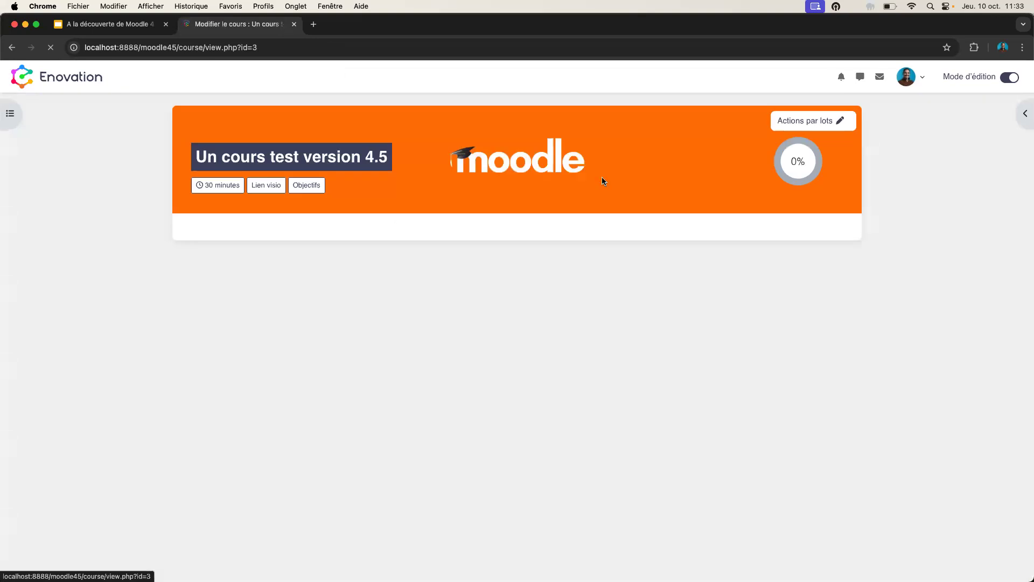
pyautogui.scroll(-3, 310, 336)
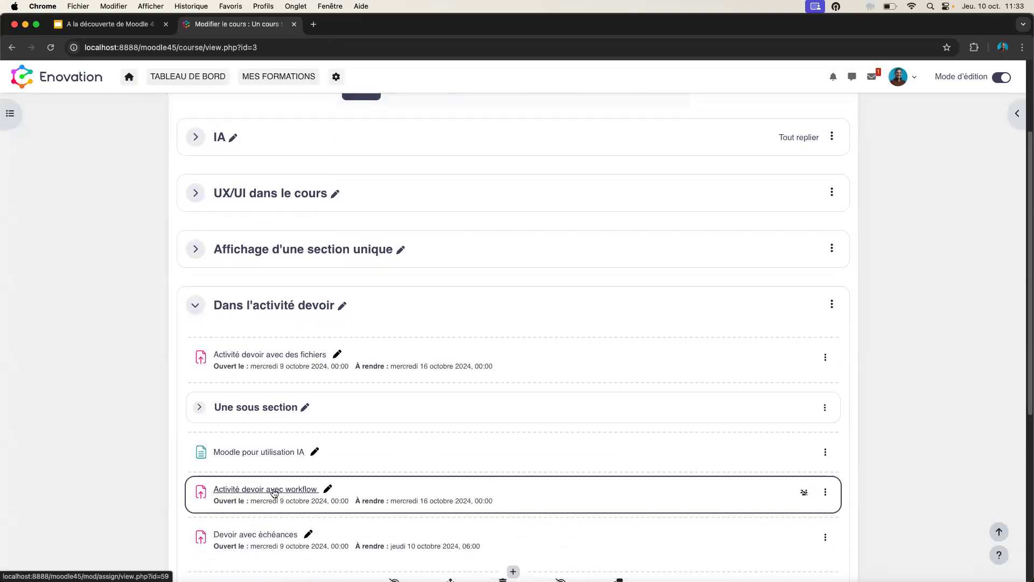
pyautogui.click(275, 494)
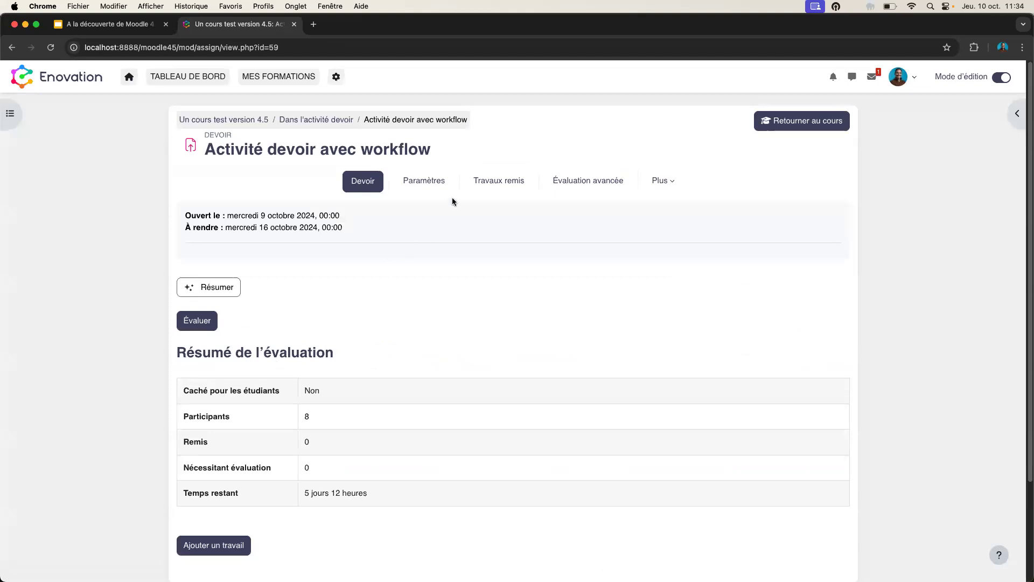
pyautogui.click(493, 181)
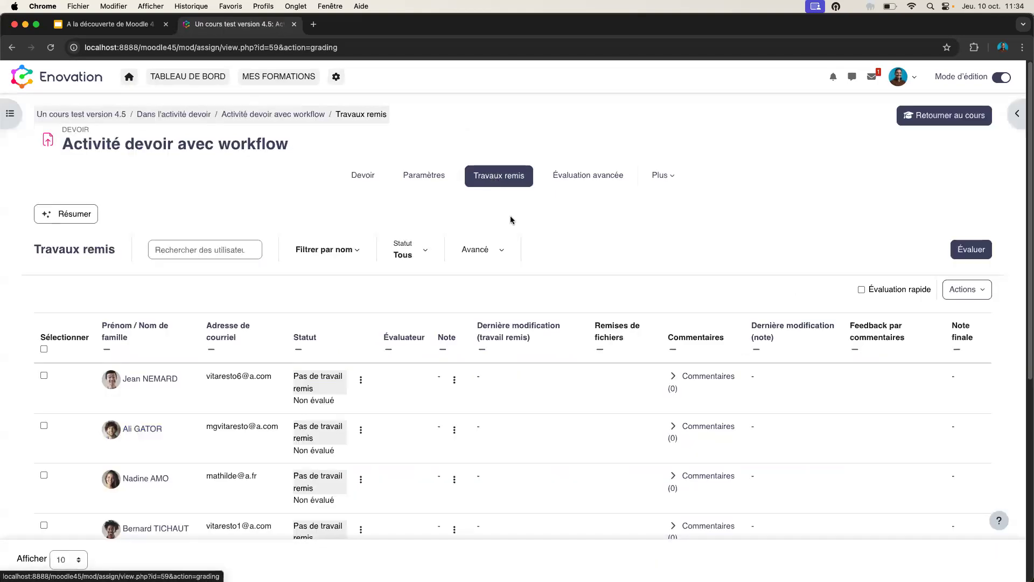
# - Check the Avancé filter's État d'évaluation states, leaving the filter unset
pyautogui.click(499, 251)
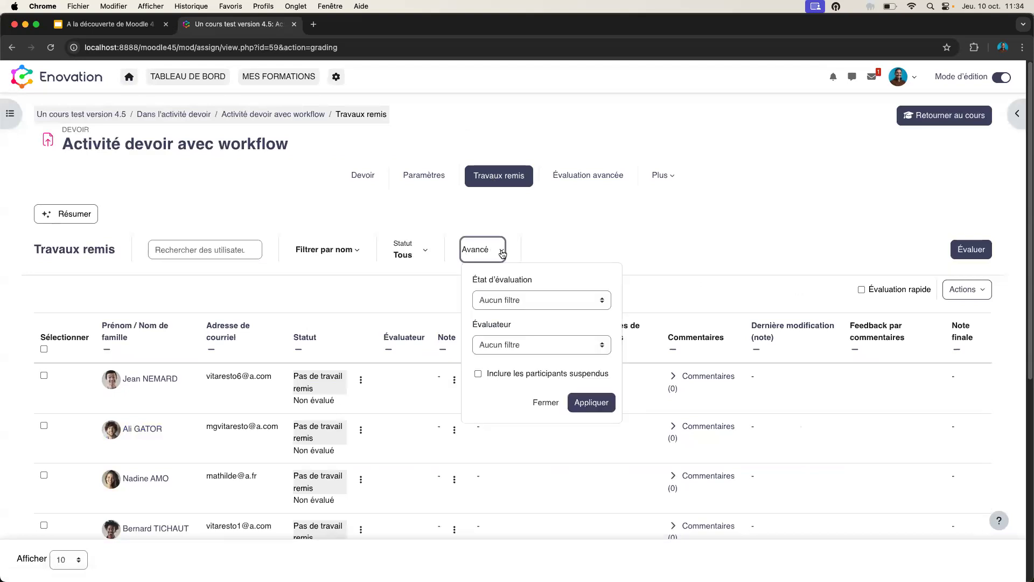
pyautogui.click(538, 304)
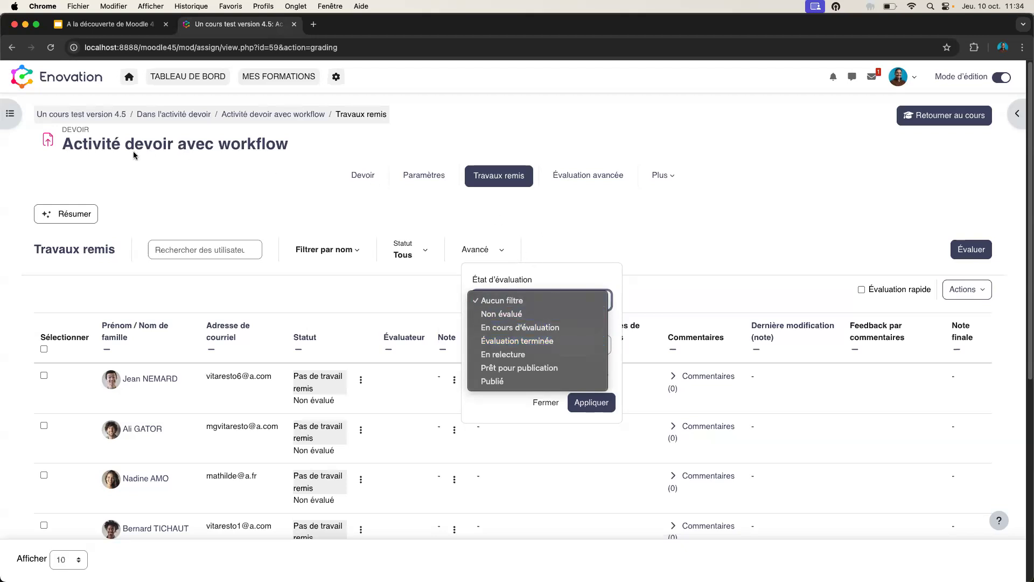
pyautogui.click(927, 120)
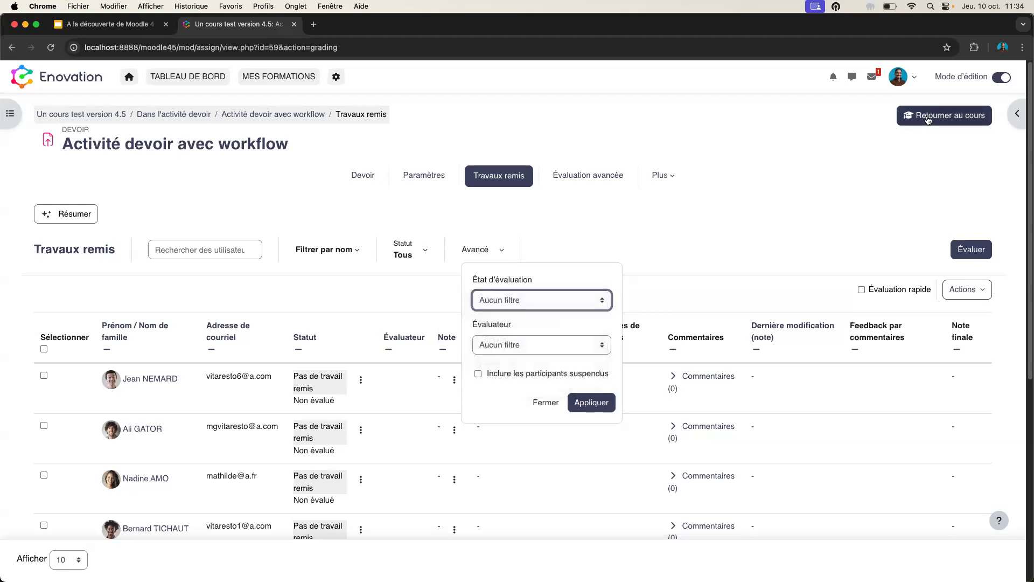
# - From the course page, go to Participants and choose Méthodes d'inscription in the page selector
pyautogui.click(927, 119)
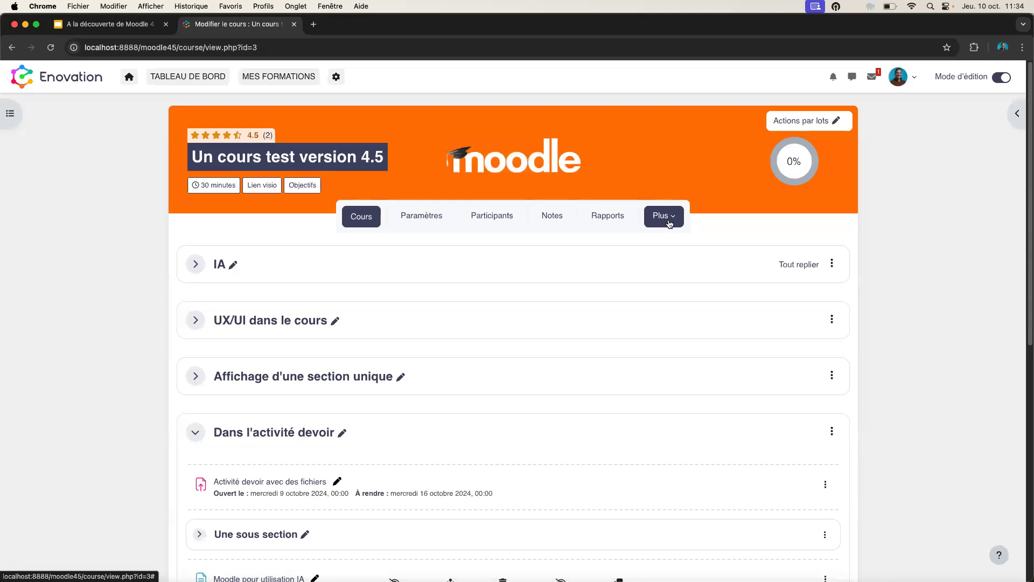
pyautogui.click(503, 218)
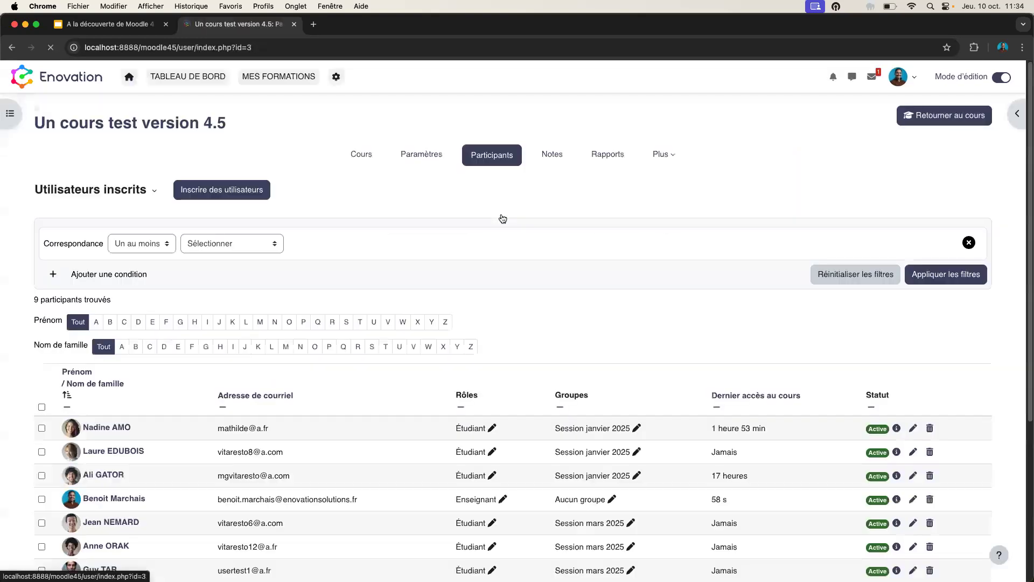
pyautogui.click(142, 193)
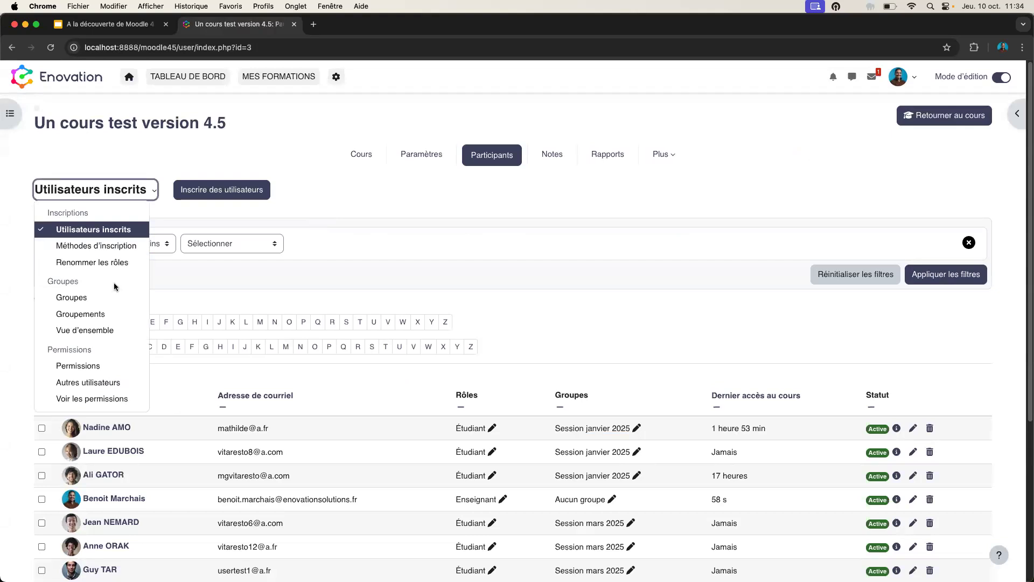
pyautogui.click(110, 248)
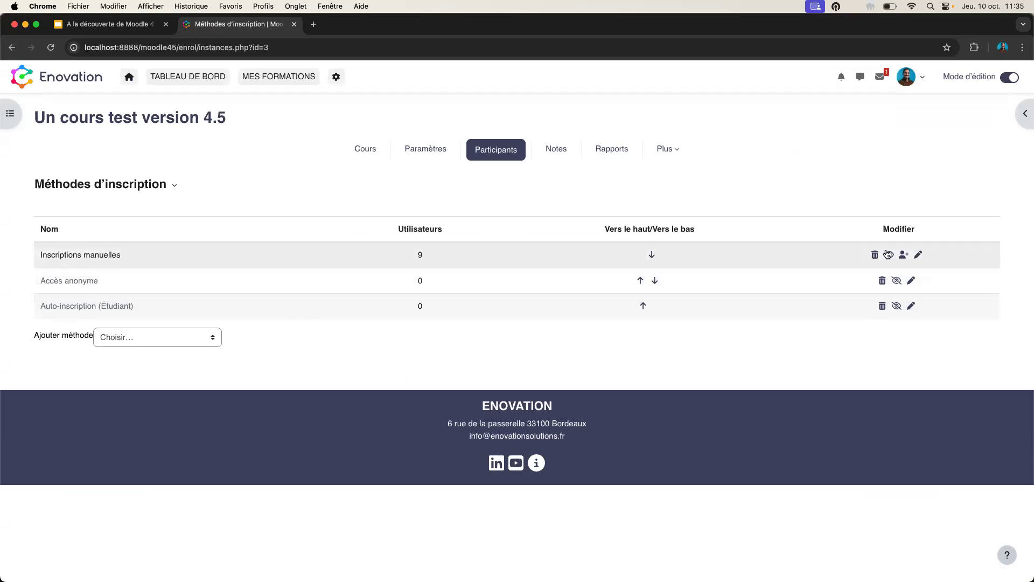
# - Review the manual enrolment settings, including the custom welcome message, and leave without saving
pyautogui.click(919, 256)
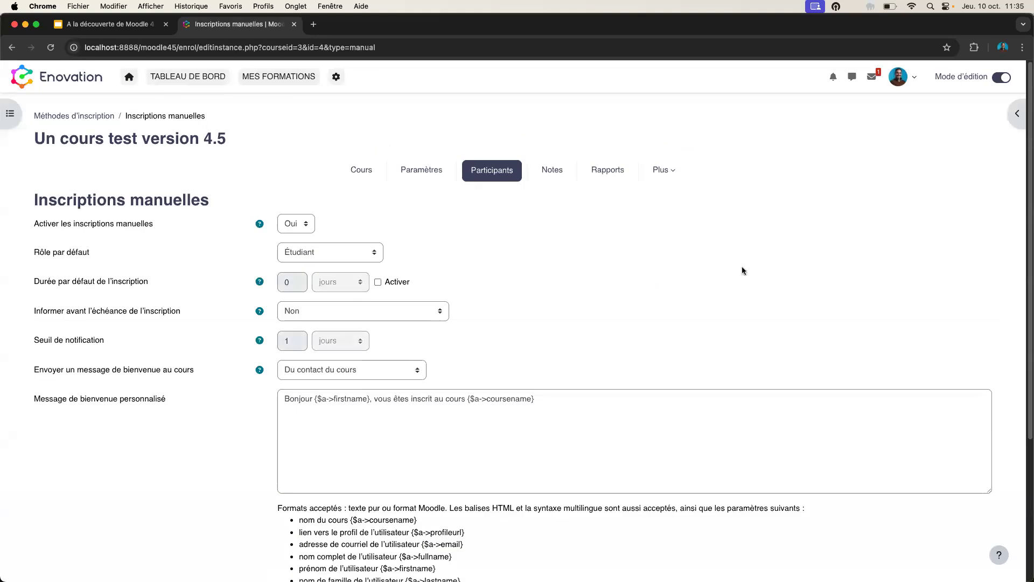
pyautogui.click(471, 419)
pyautogui.scroll(-2, 472, 418)
pyautogui.scroll(-1, 473, 419)
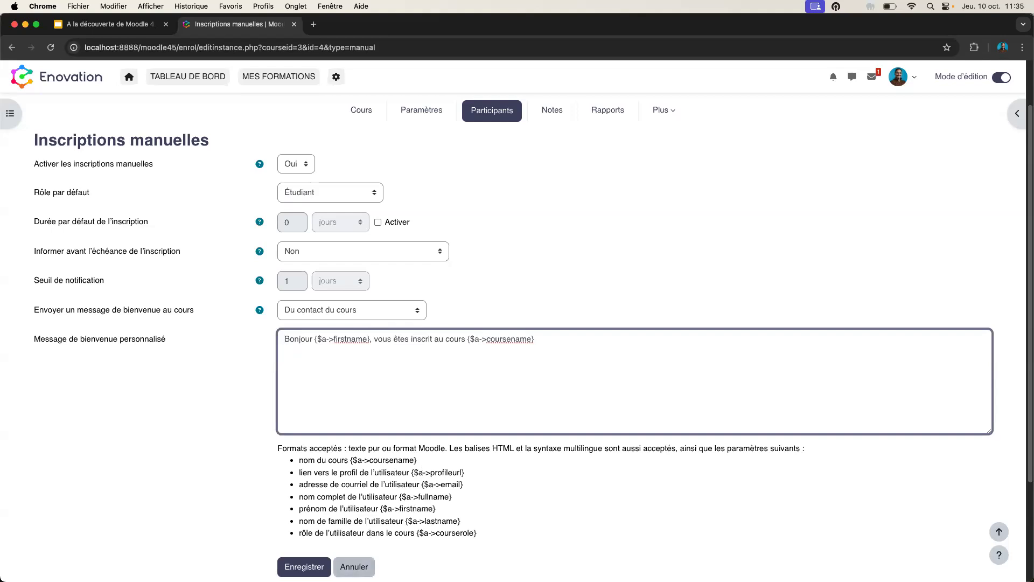
pyautogui.click(354, 566)
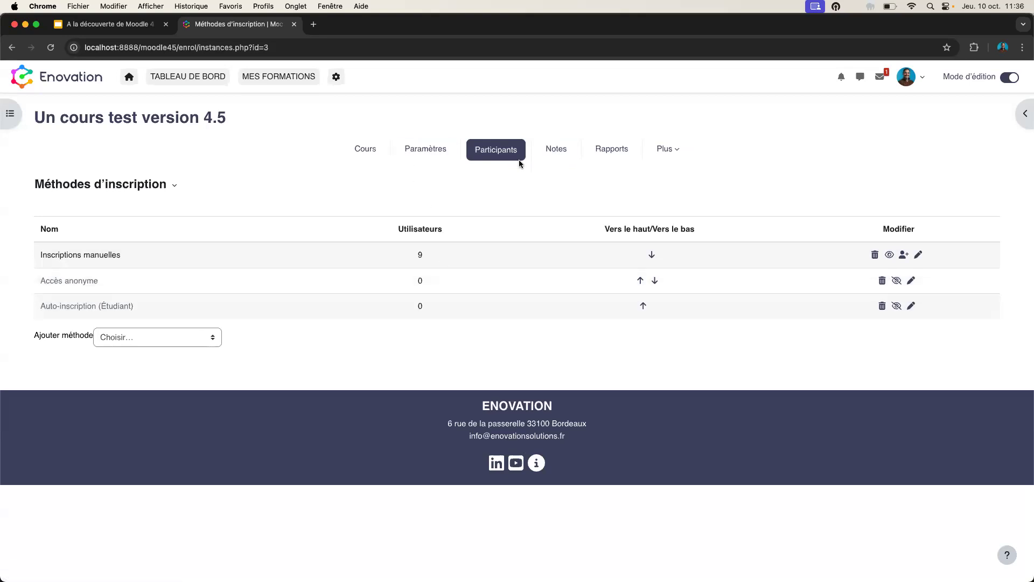
# - Scroll through the nine enrolled participants with their roles, groups and last access
pyautogui.click(492, 155)
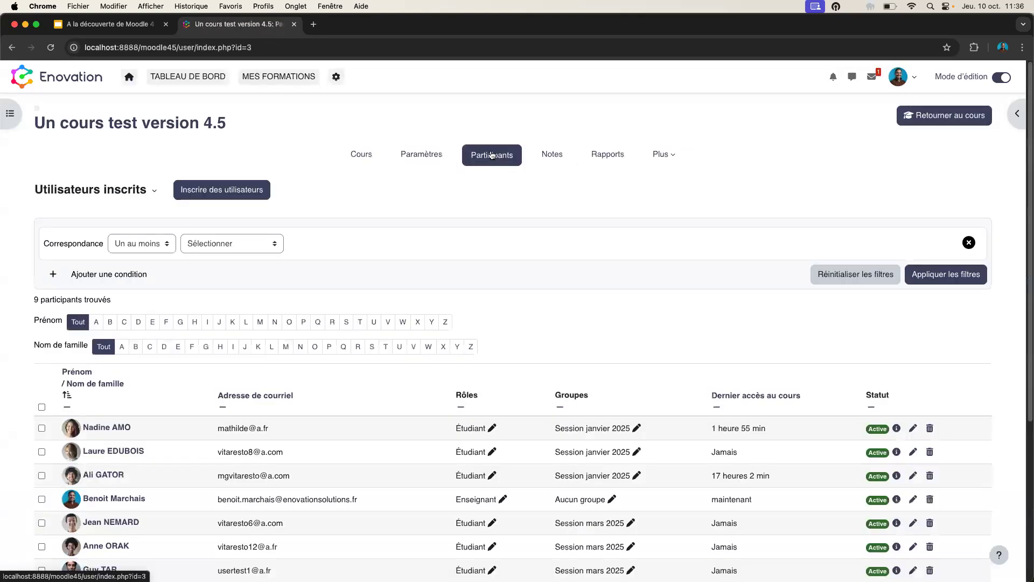
pyautogui.scroll(-2, 581, 412)
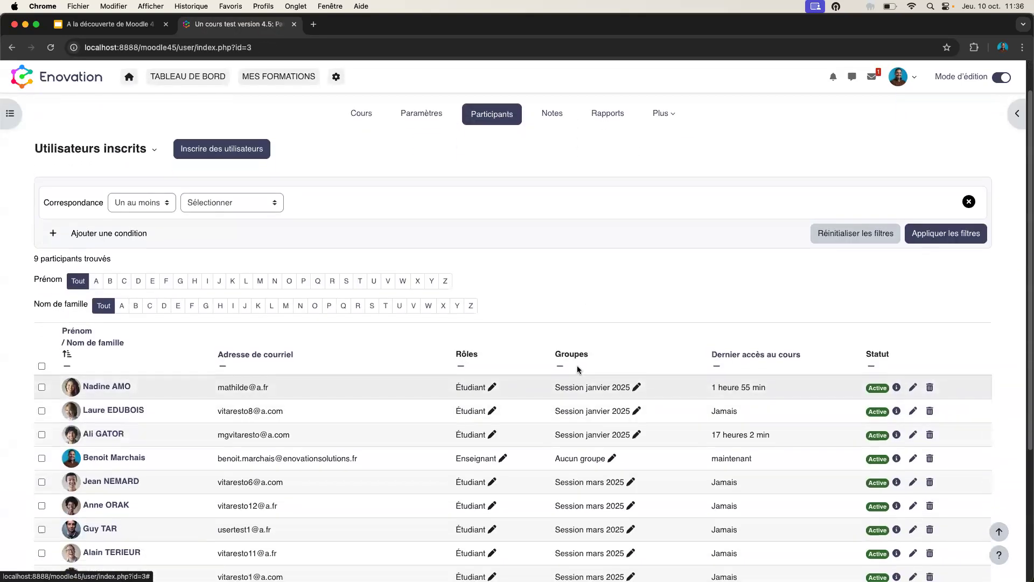
pyautogui.scroll(-3, 578, 369)
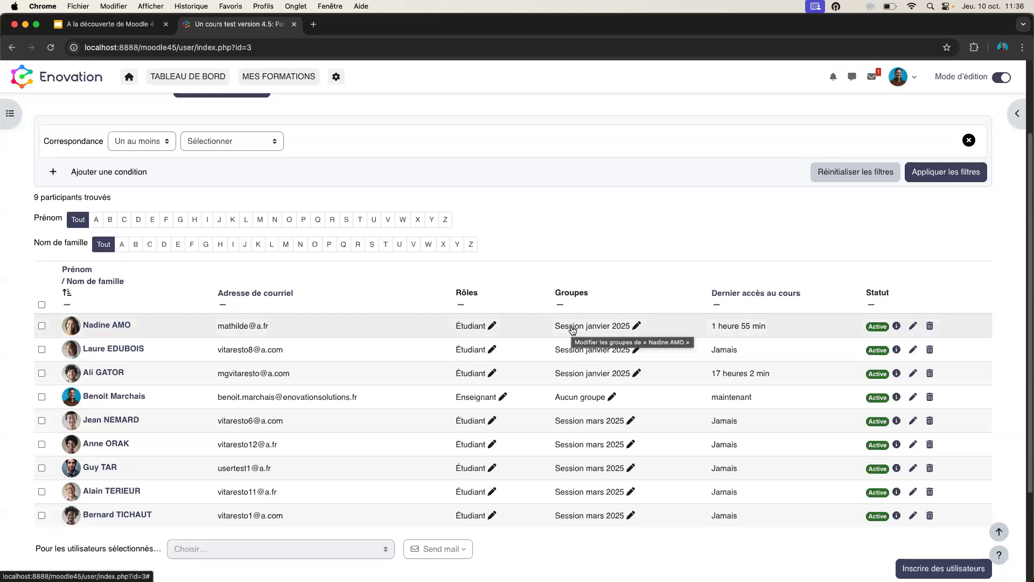
pyautogui.scroll(3, 255, 193)
pyautogui.click(141, 191)
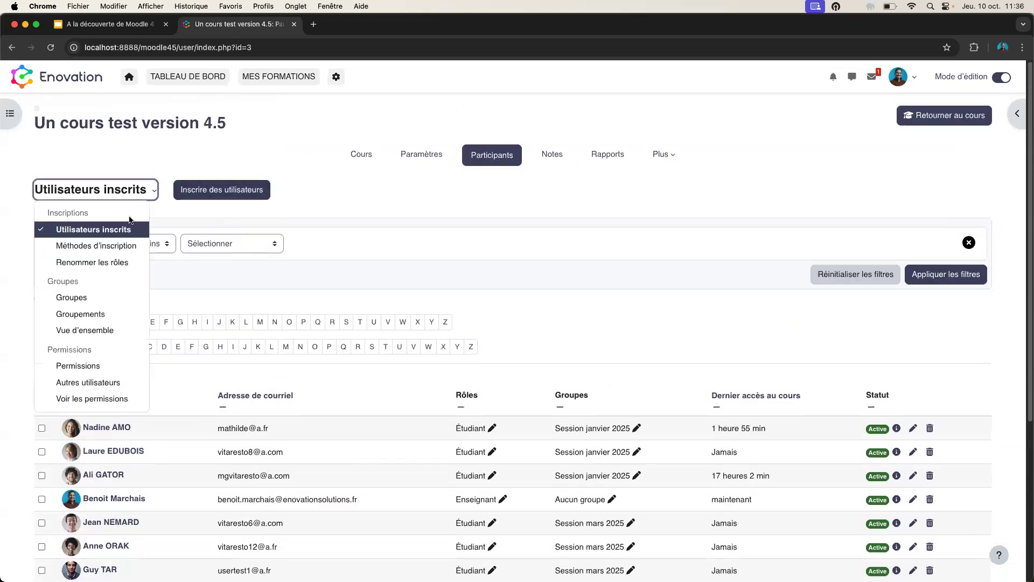
# - On the Groupes page, edit Session janvier 2025's settings and view its Niveau choices
pyautogui.click(96, 295)
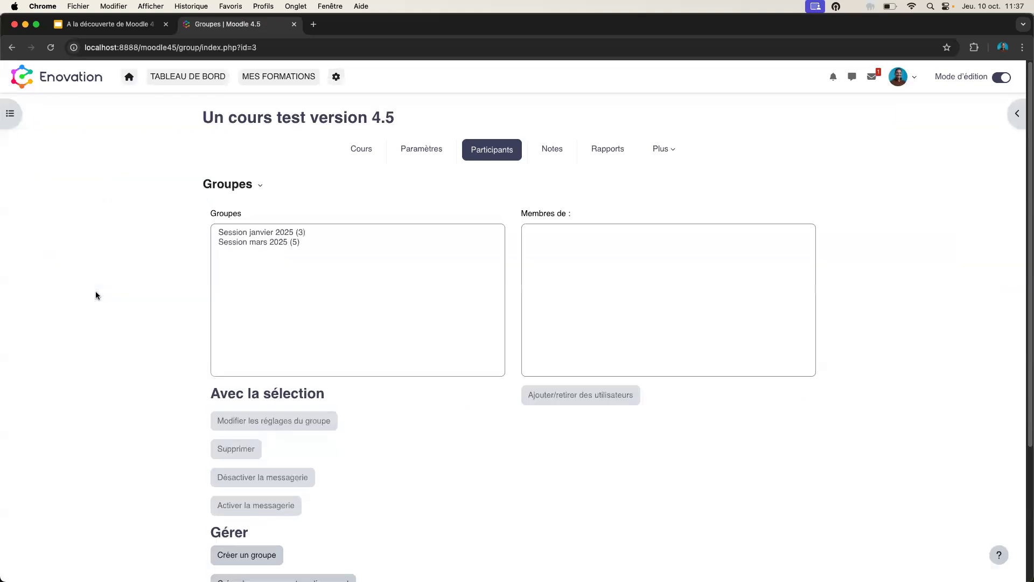
pyautogui.click(275, 236)
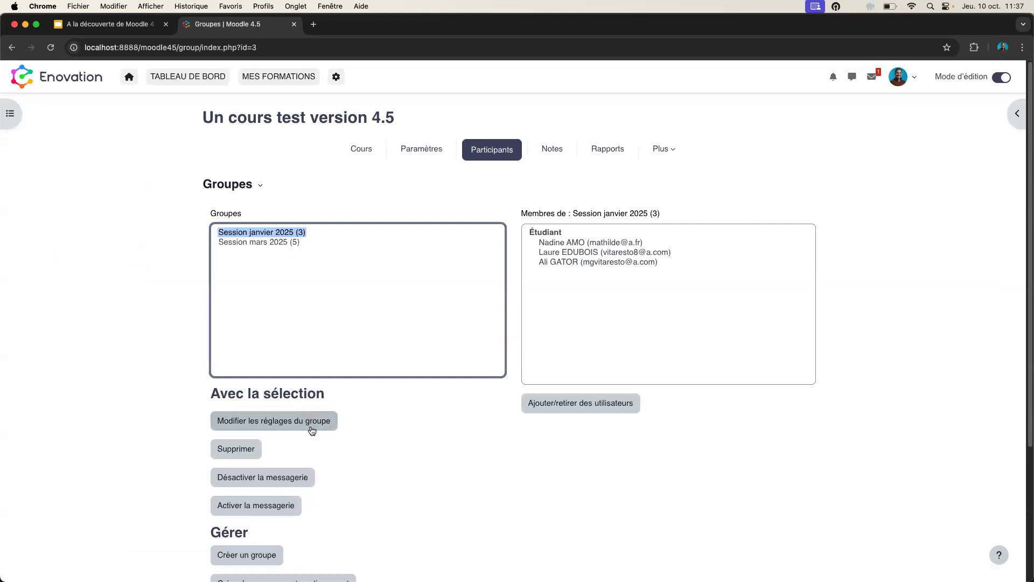
pyautogui.click(263, 424)
pyautogui.scroll(-10, 204, 404)
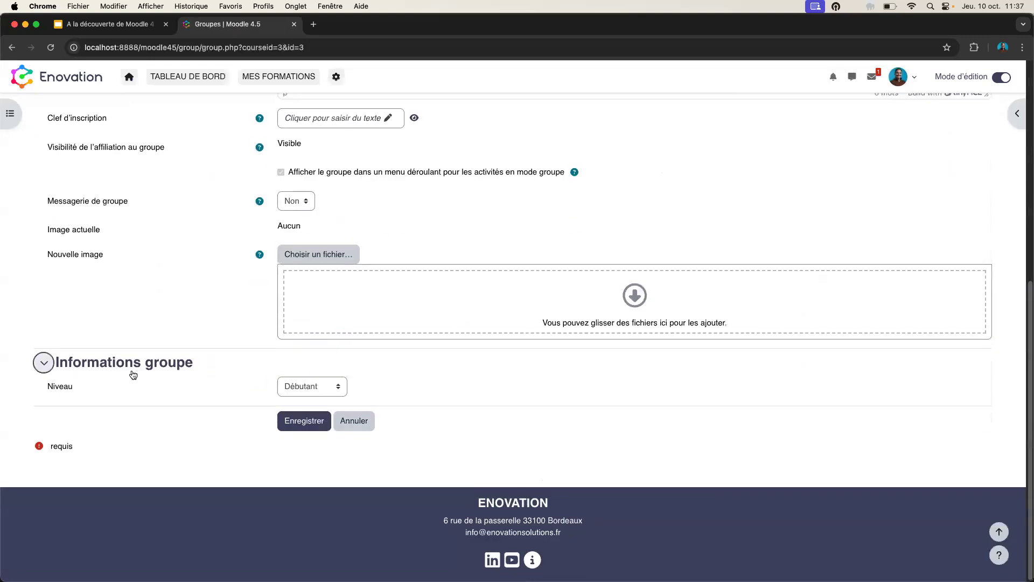
pyautogui.click(310, 388)
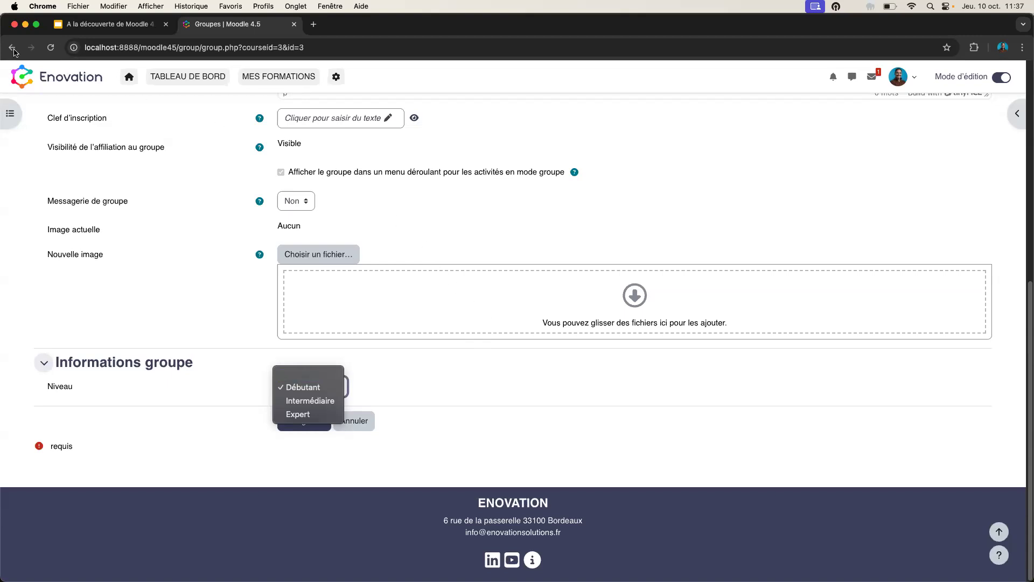
# - Return to the course, collapse 'Dans l'activité devoir' and expand 'Test et feedback'
pyautogui.click(15, 51)
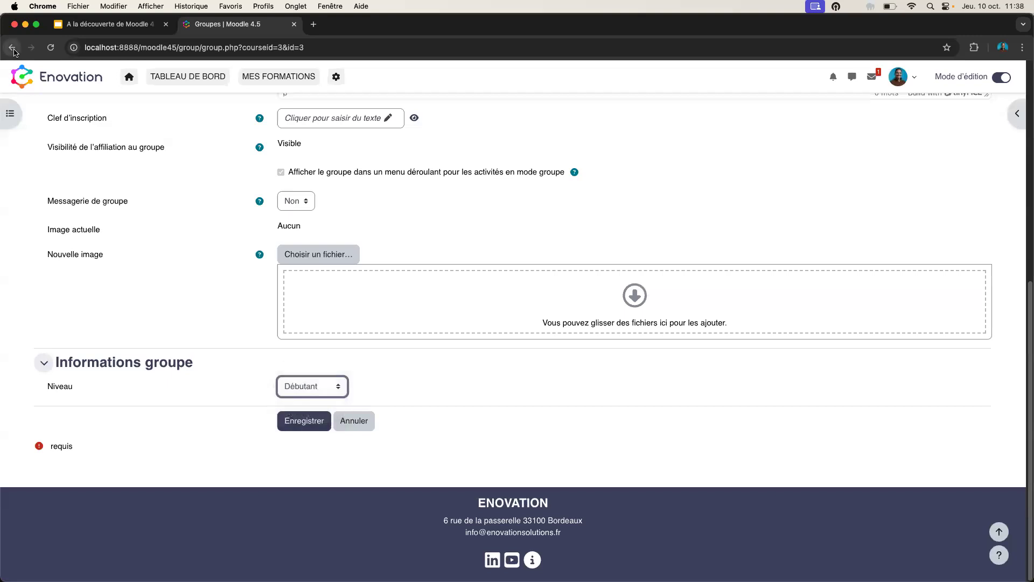
pyautogui.scroll(7, 513, 264)
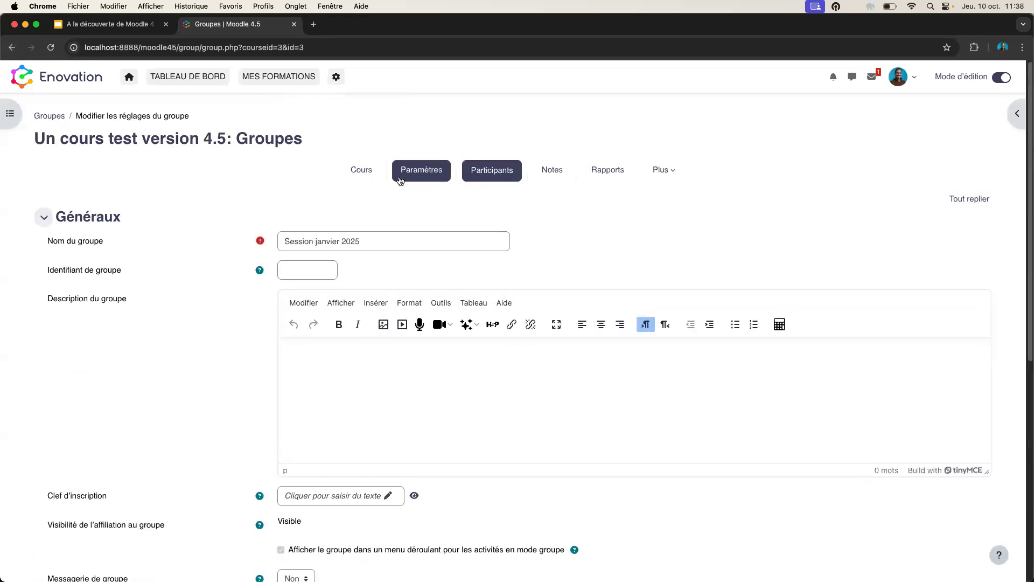
pyautogui.click(368, 172)
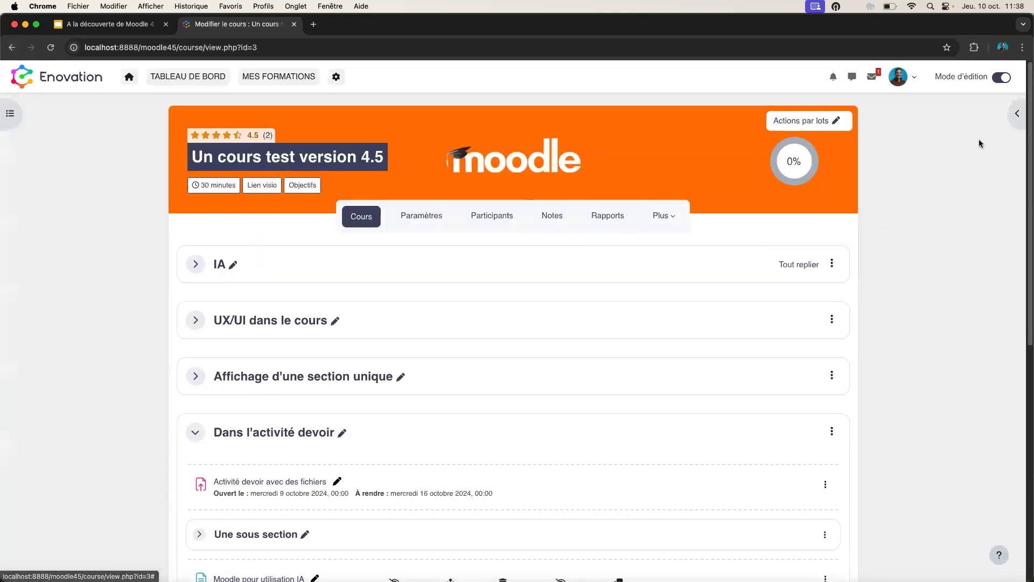
pyautogui.click(195, 432)
pyautogui.scroll(-2, 195, 434)
pyautogui.click(195, 432)
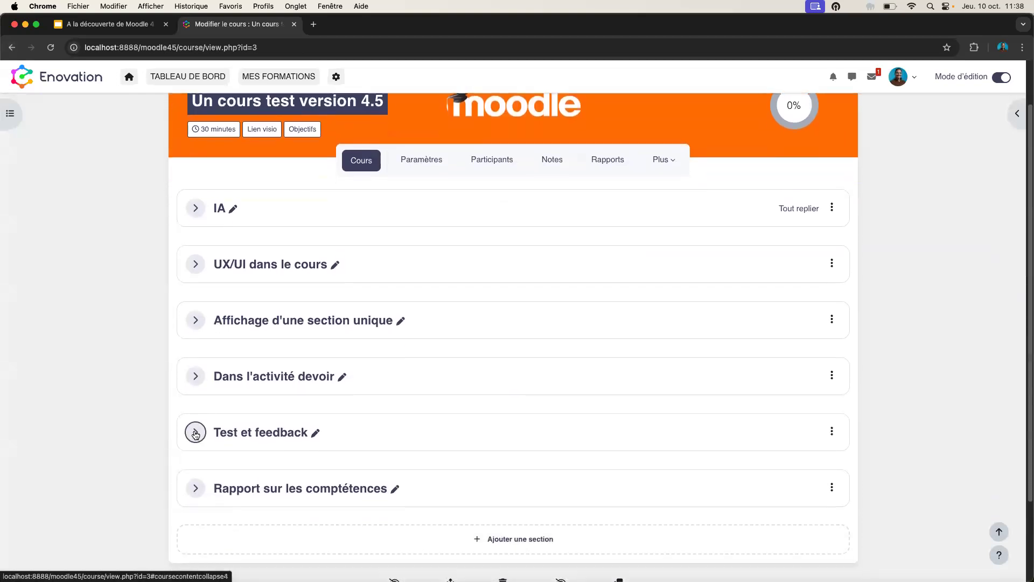
pyautogui.scroll(-4, 857, 373)
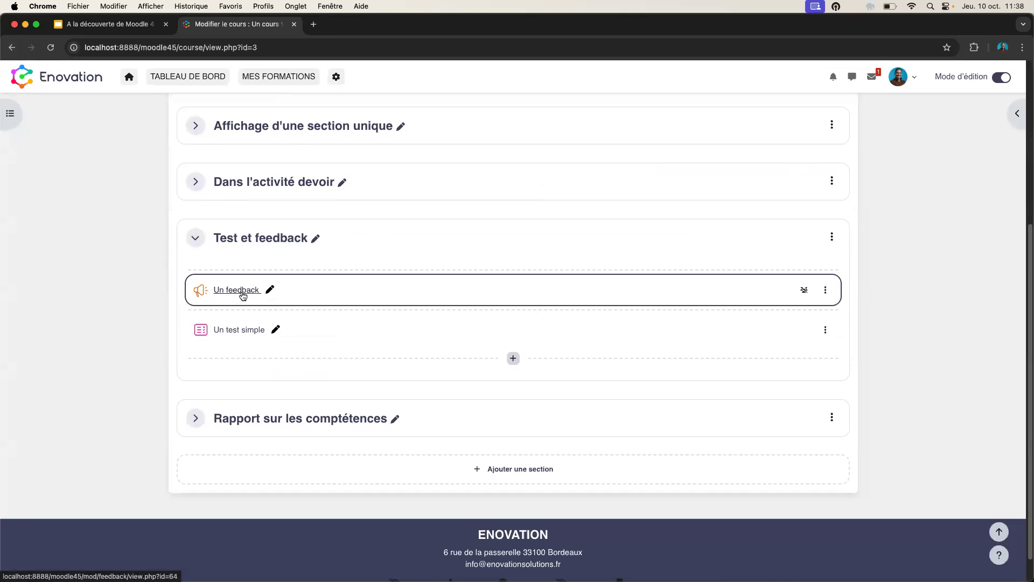
pyautogui.click(243, 296)
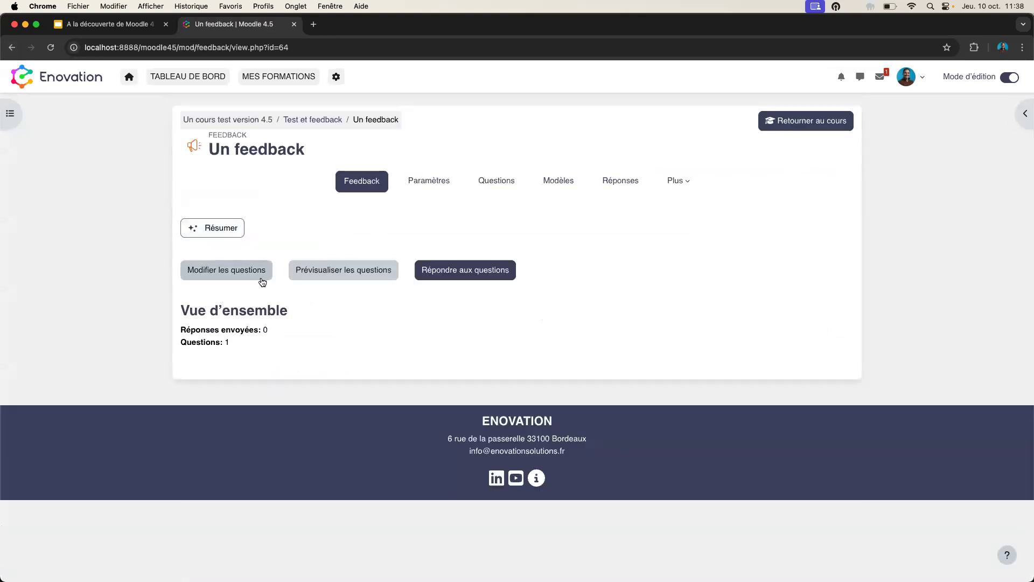
pyautogui.click(261, 277)
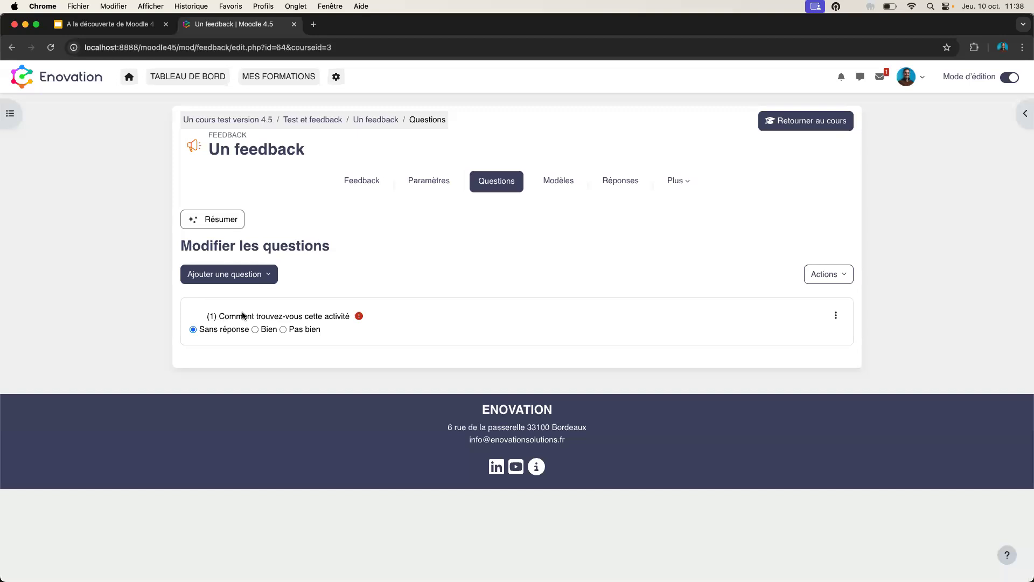
pyautogui.click(245, 280)
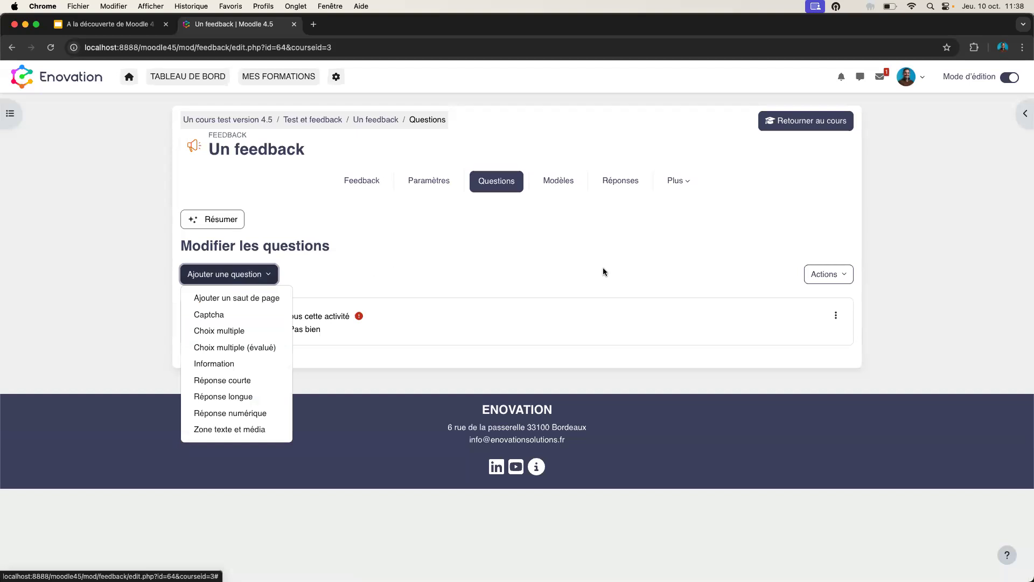
pyautogui.click(798, 128)
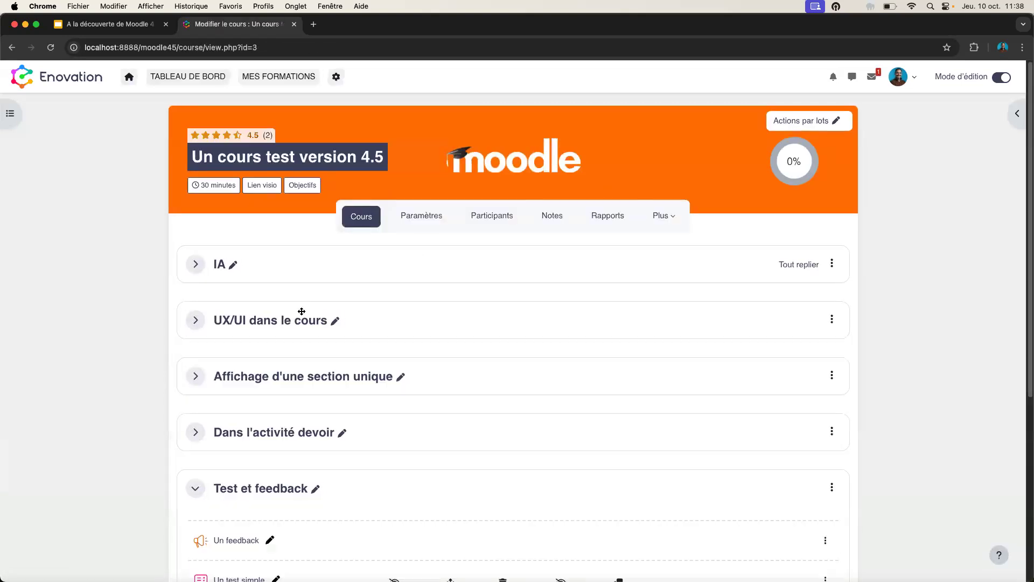
# - Scroll down to Test et feedback and open the 'Un test simple' quiz
pyautogui.scroll(-2, 305, 308)
pyautogui.scroll(-5, 305, 308)
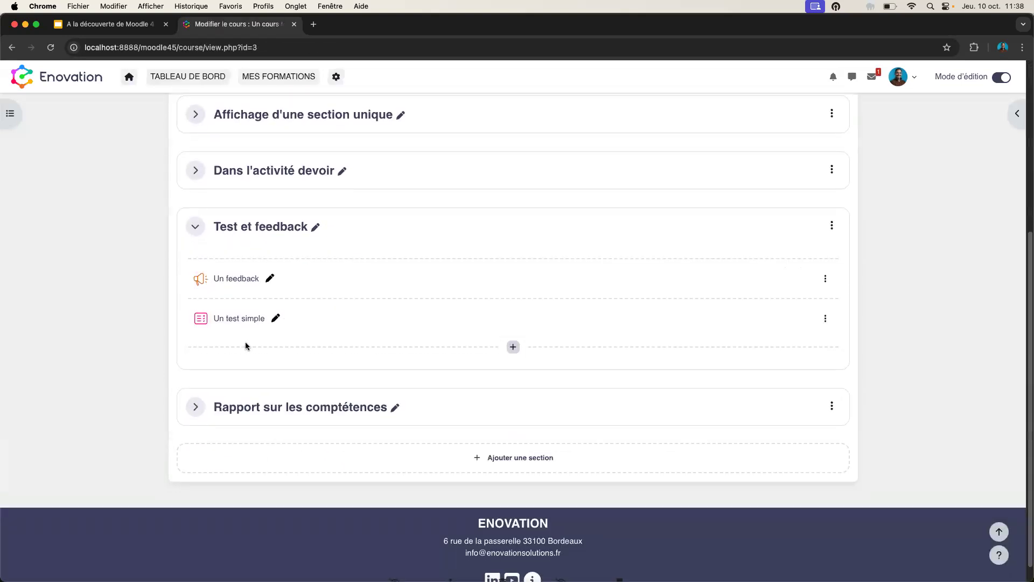
pyautogui.click(241, 319)
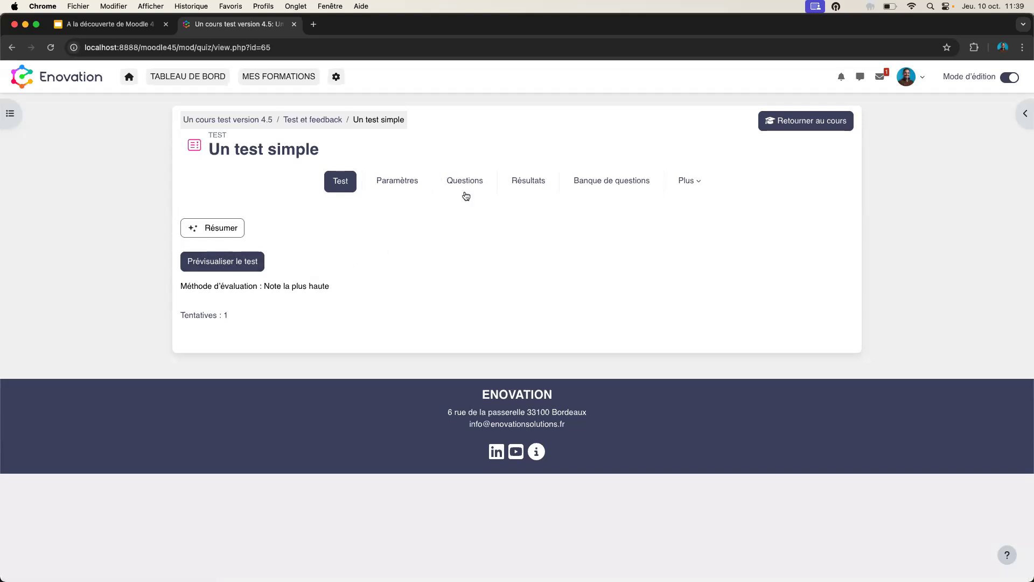
# - From the quiz's Questions page, switch to Configuration des éléments d'évaluation to review PHASE 1 and PHASE 2
pyautogui.click(465, 187)
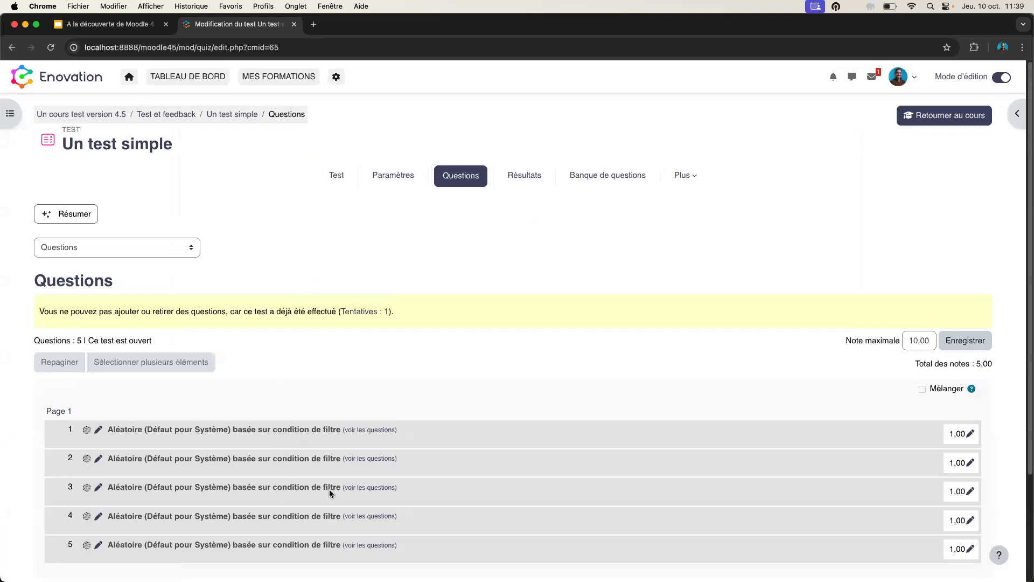
pyautogui.click(166, 255)
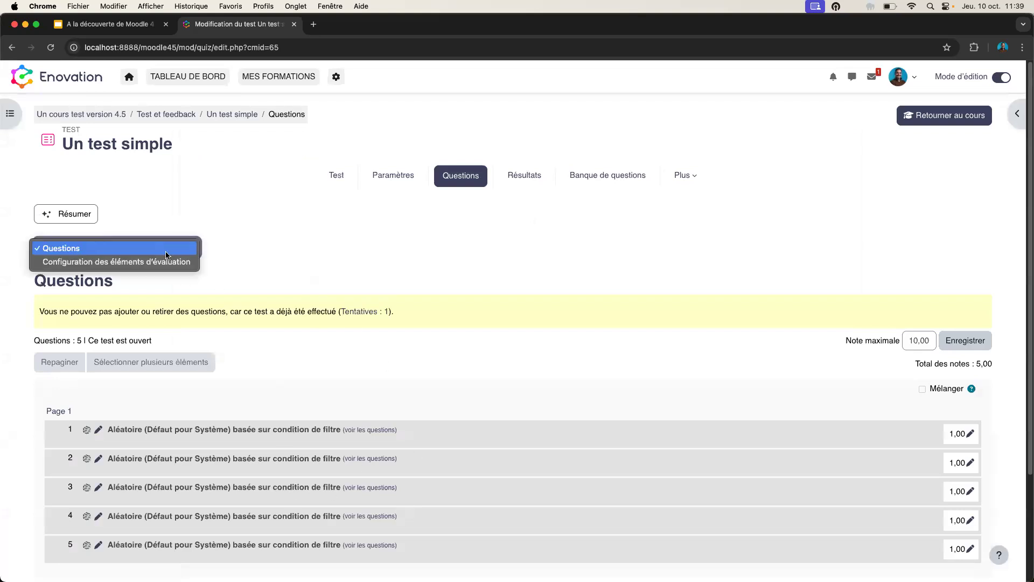
pyautogui.click(119, 263)
pyautogui.scroll(-2, 425, 372)
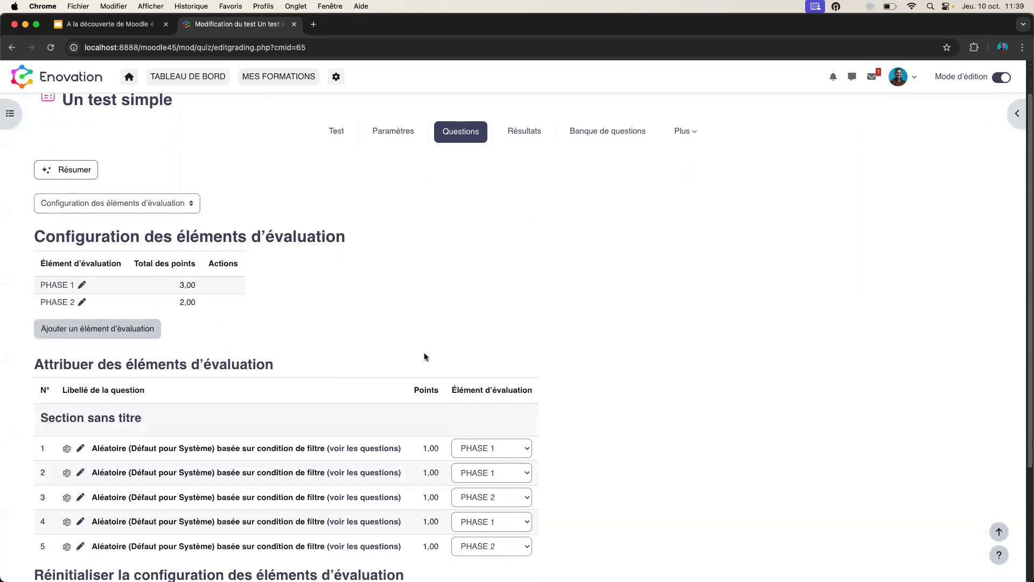
pyautogui.scroll(-3, 425, 356)
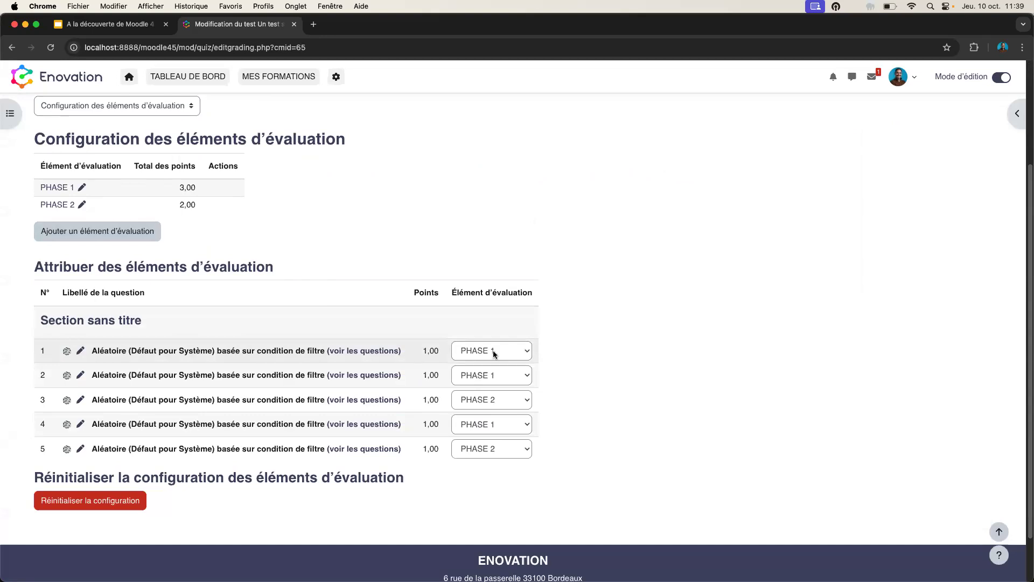
pyautogui.scroll(5, 496, 356)
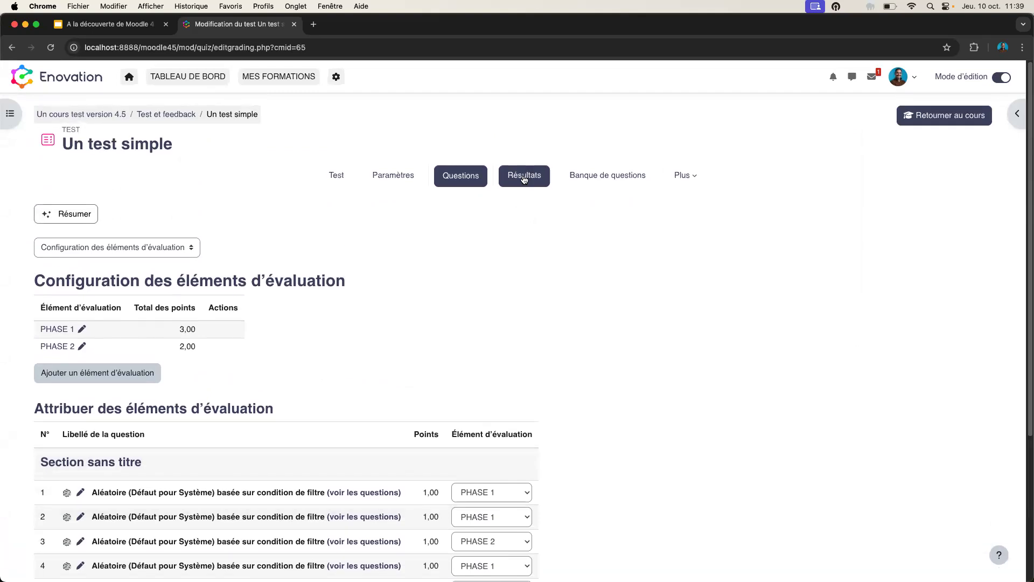
pyautogui.click(524, 179)
pyautogui.scroll(-3, 632, 326)
pyautogui.scroll(-2, 632, 325)
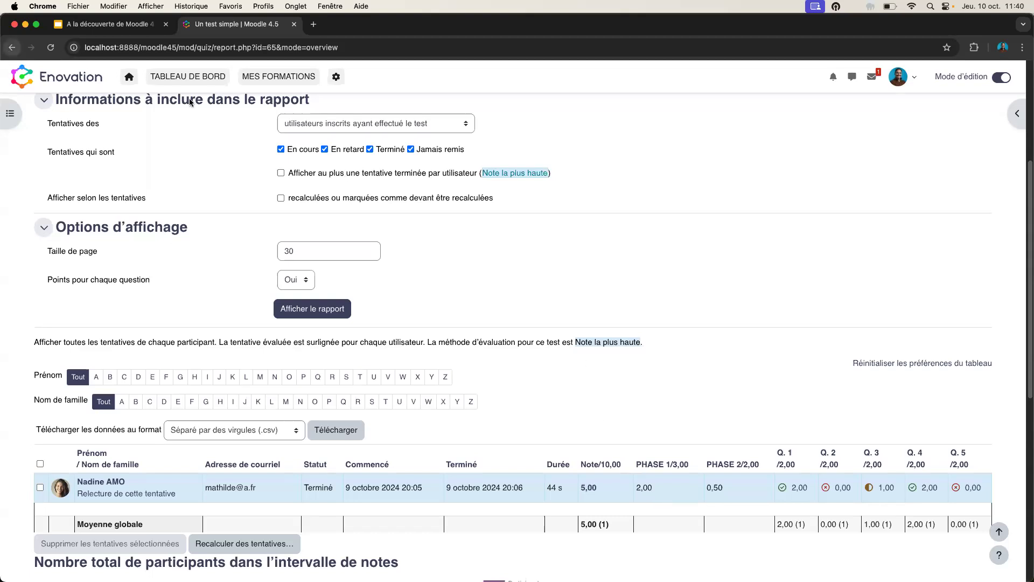
pyautogui.click(10, 49)
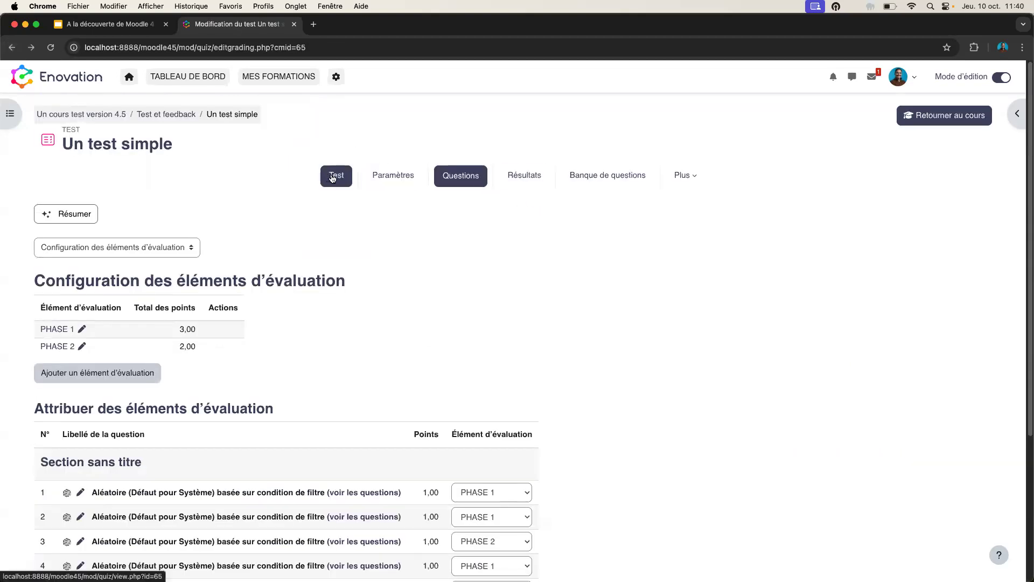
# - Open the quiz's question bank and view its question categories page before returning
pyautogui.click(604, 181)
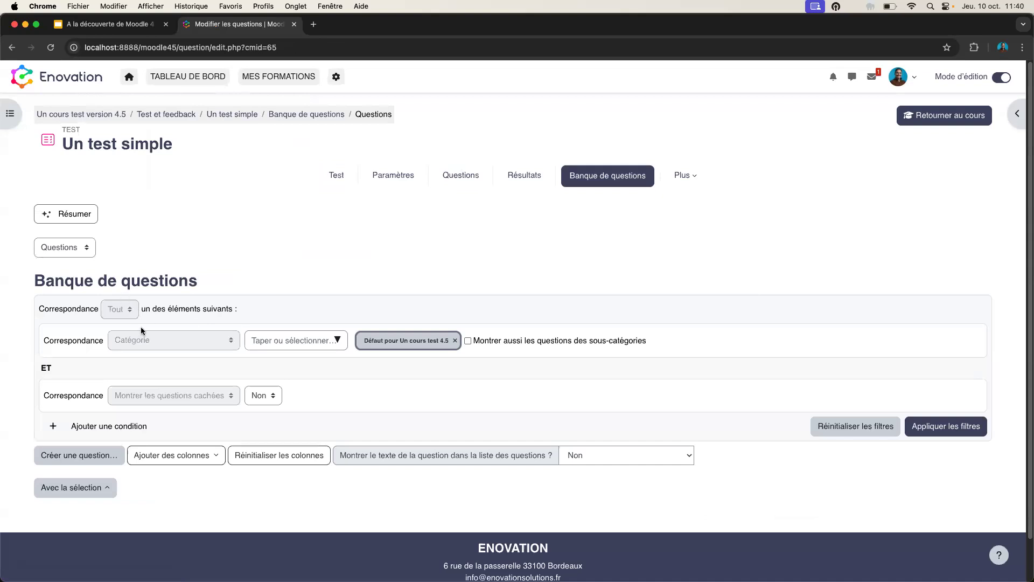
pyautogui.click(77, 248)
pyautogui.click(59, 289)
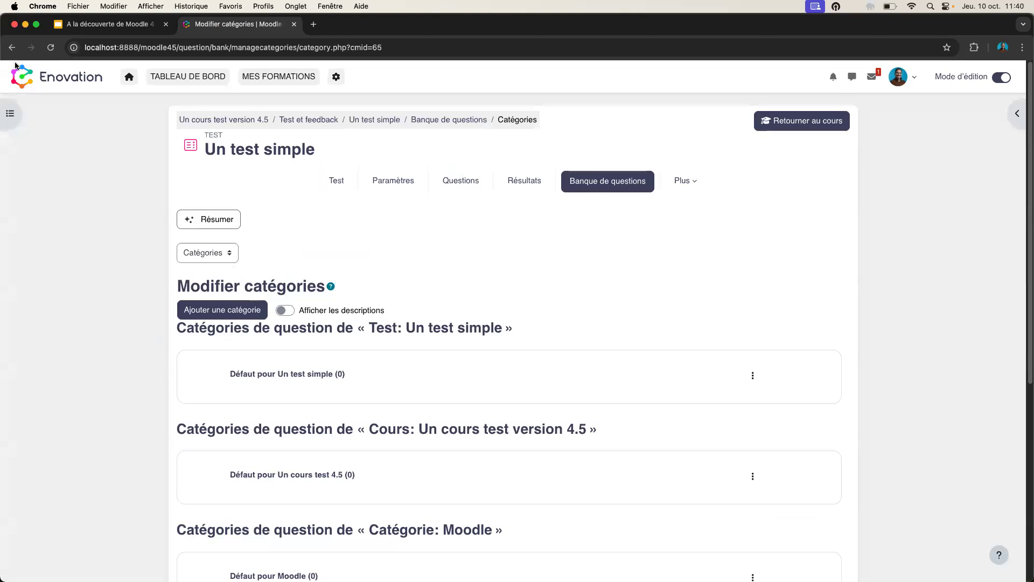
pyautogui.click(12, 47)
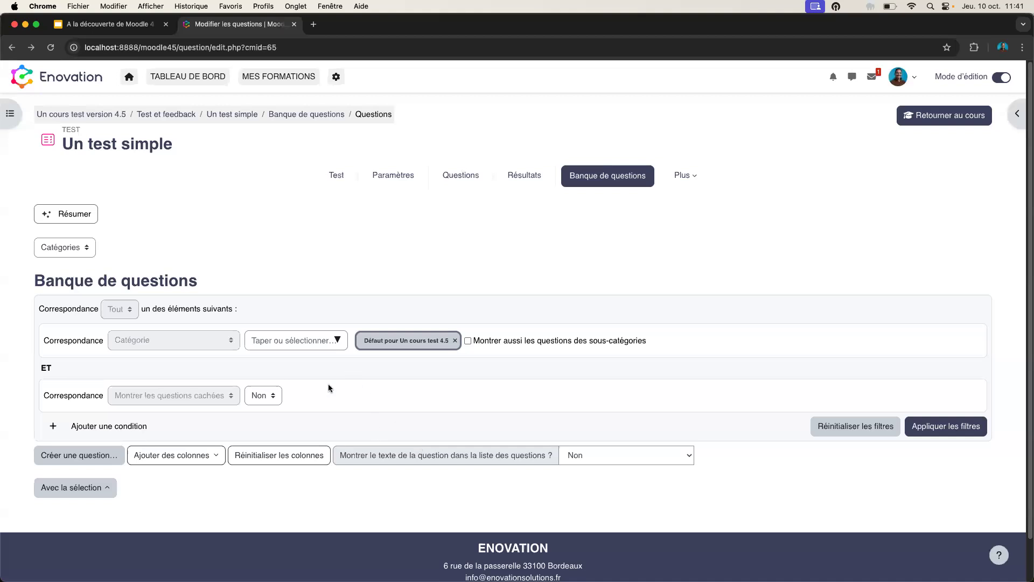
pyautogui.click(462, 176)
# - Replace the course default category filter with Défaut pour Système (11) and apply it
pyautogui.click(455, 340)
pyautogui.click(338, 340)
pyautogui.scroll(-3, 333, 458)
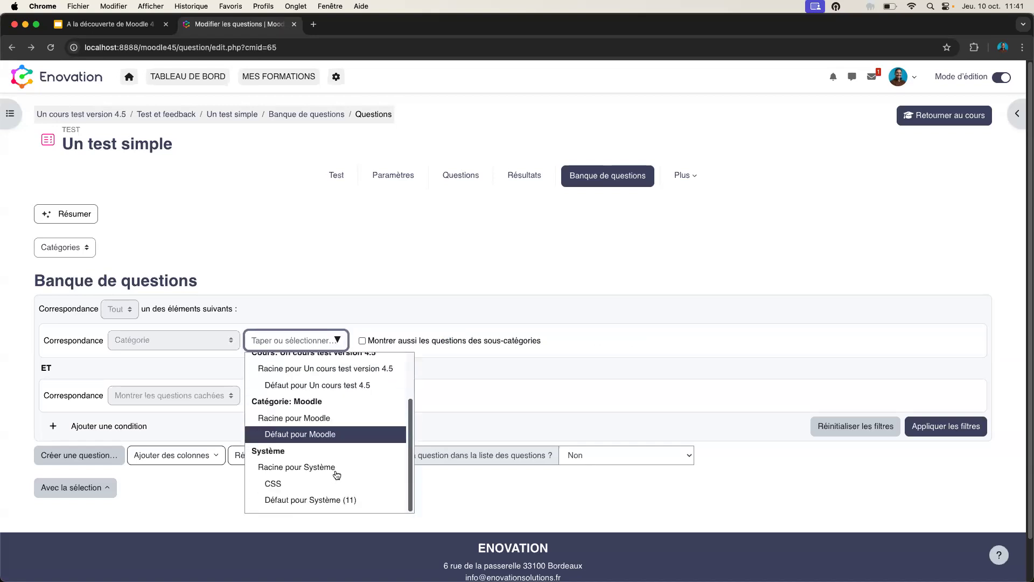
pyautogui.click(331, 499)
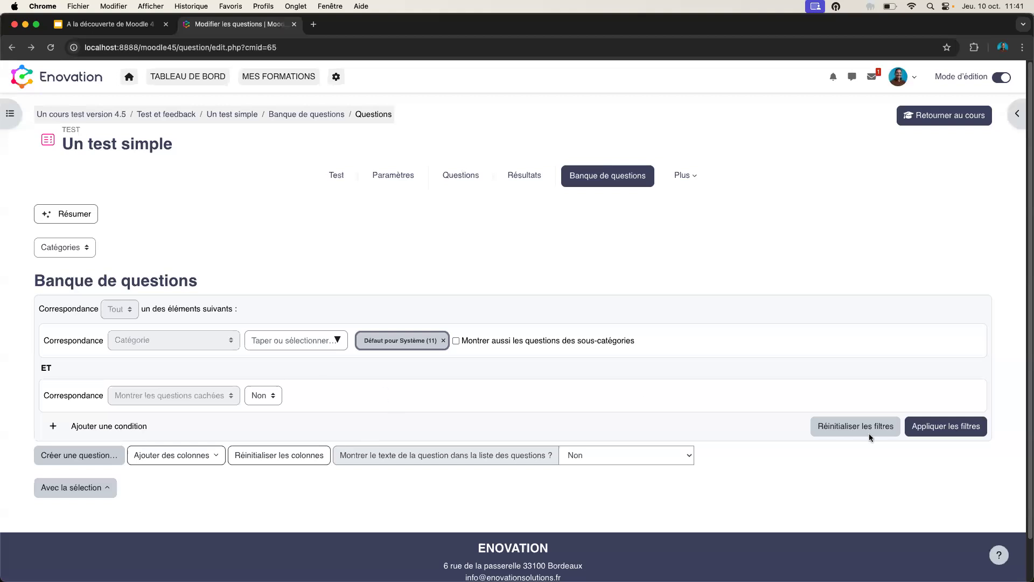
pyautogui.click(934, 435)
pyautogui.scroll(-6, 691, 358)
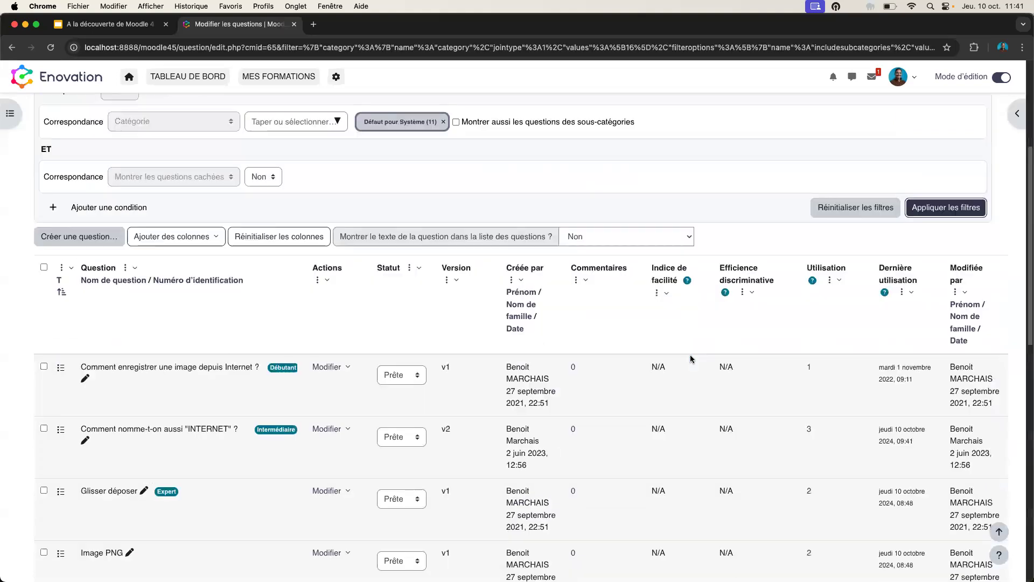
# - Resize the Question column by dragging its handle narrower
pyautogui.scroll(3, 691, 359)
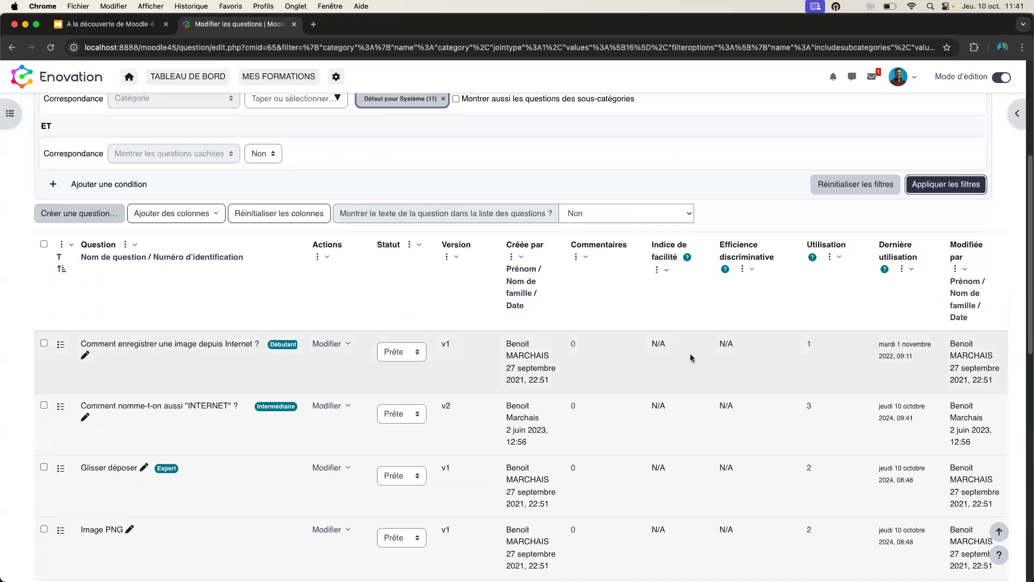
pyautogui.click(327, 259)
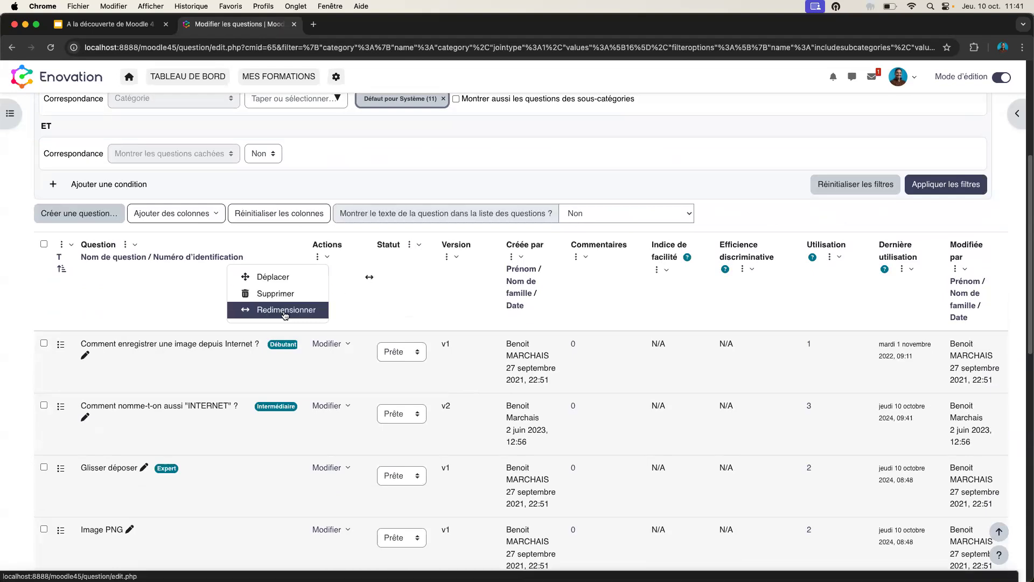
pyautogui.click(197, 302)
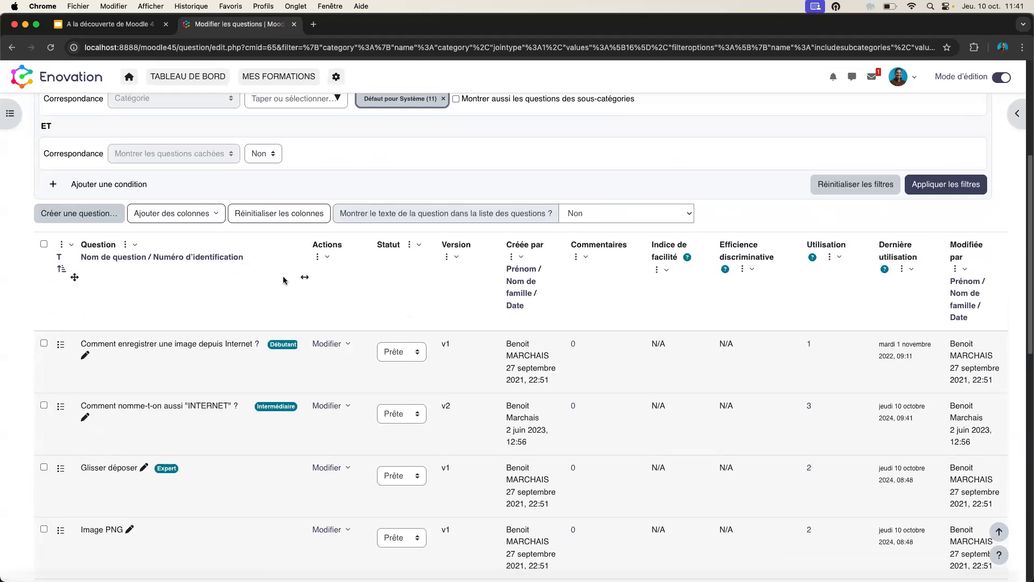
pyautogui.moveTo(305, 277); pyautogui.dragTo(215, 266)
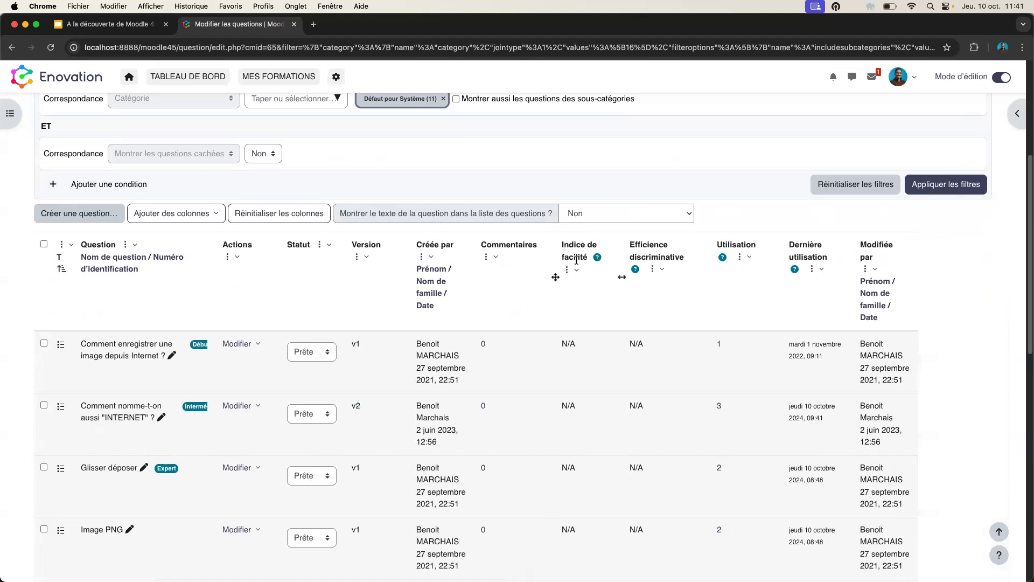
# - Remove the Efficience discriminative column from the question table with Supprimer
pyautogui.click(662, 270)
pyautogui.click(631, 305)
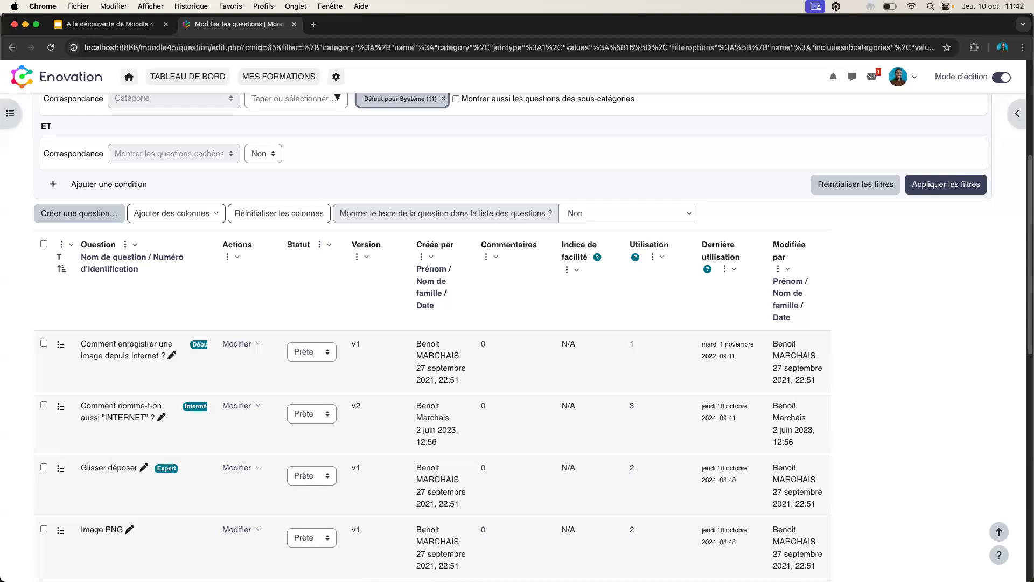
pyautogui.scroll(5, 583, 387)
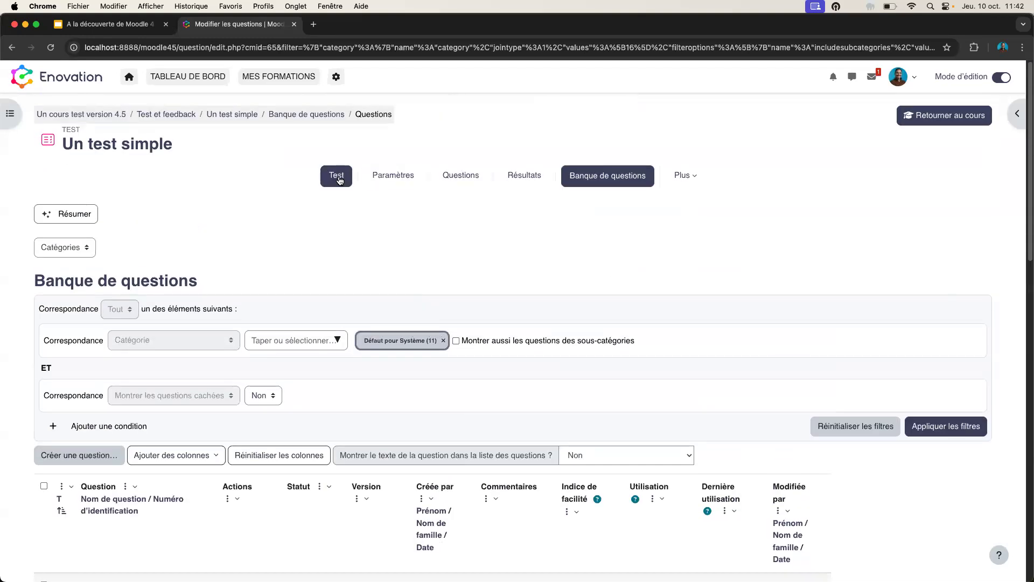
# - Check the submissions table of Activité devoir avec des fichiers, then return to the course page
pyautogui.click(948, 116)
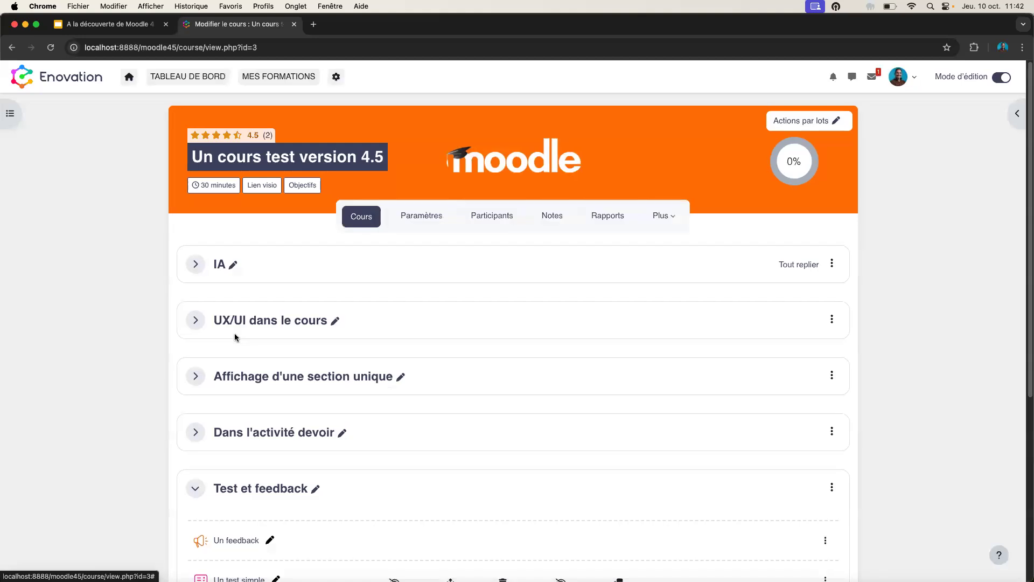
pyautogui.click(196, 433)
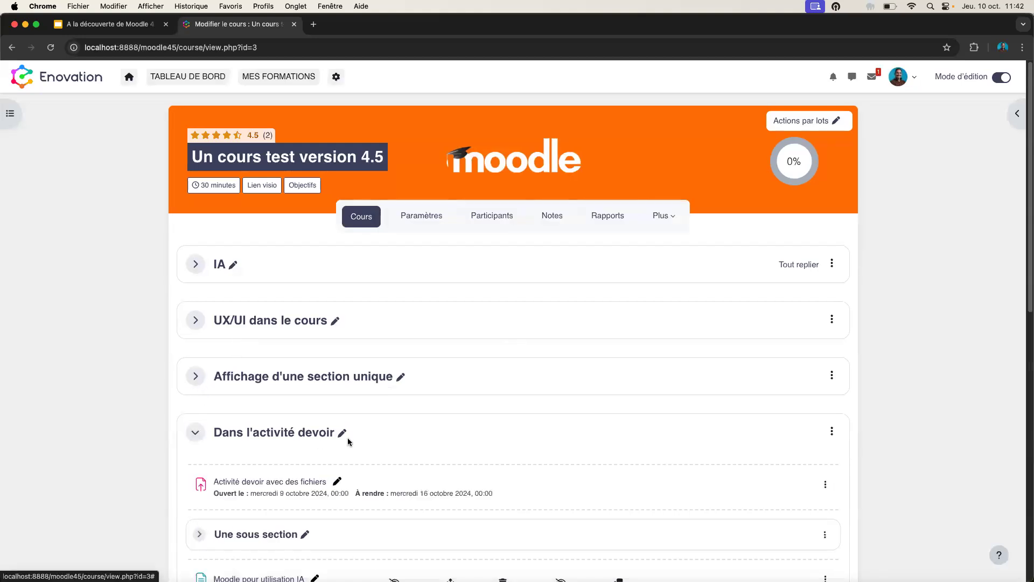
pyautogui.scroll(-1, 272, 464)
pyautogui.click(272, 467)
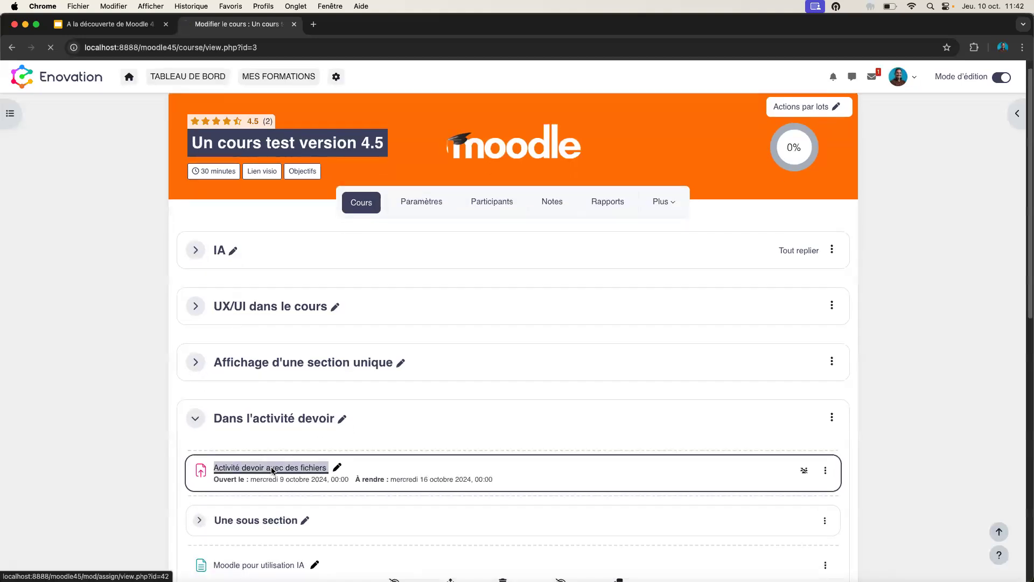
pyautogui.click(487, 180)
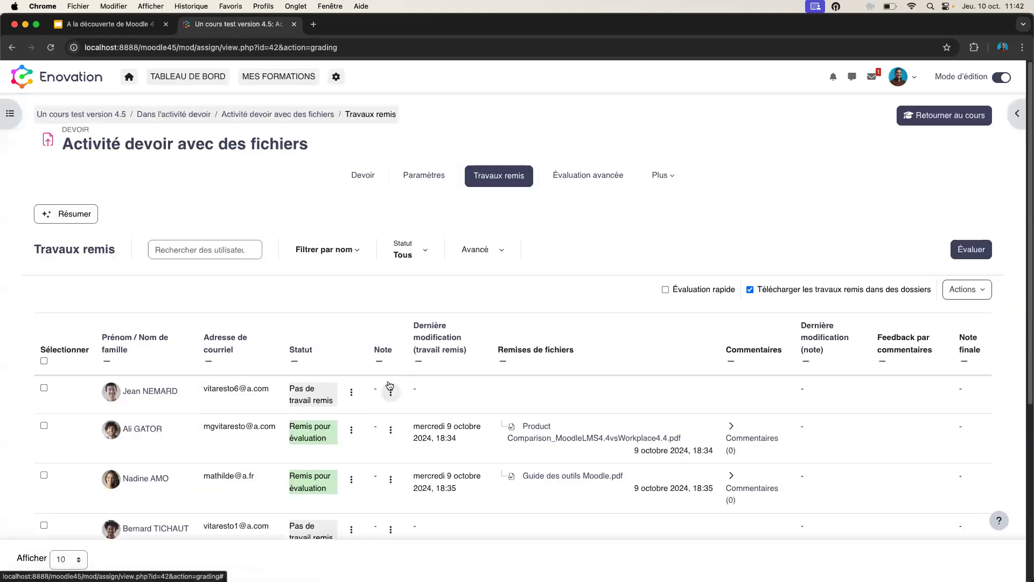
pyautogui.click(11, 48)
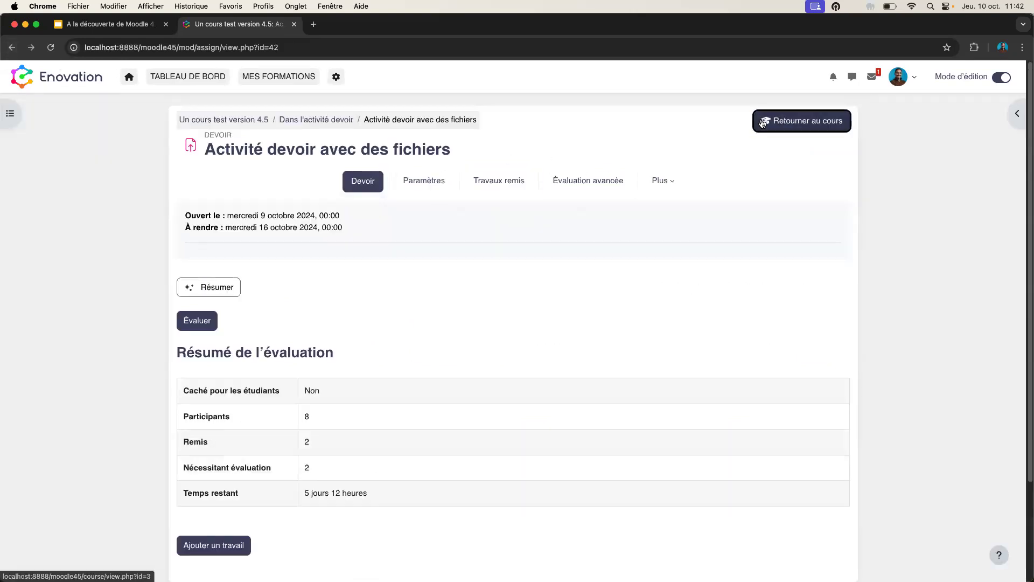
pyautogui.click(790, 121)
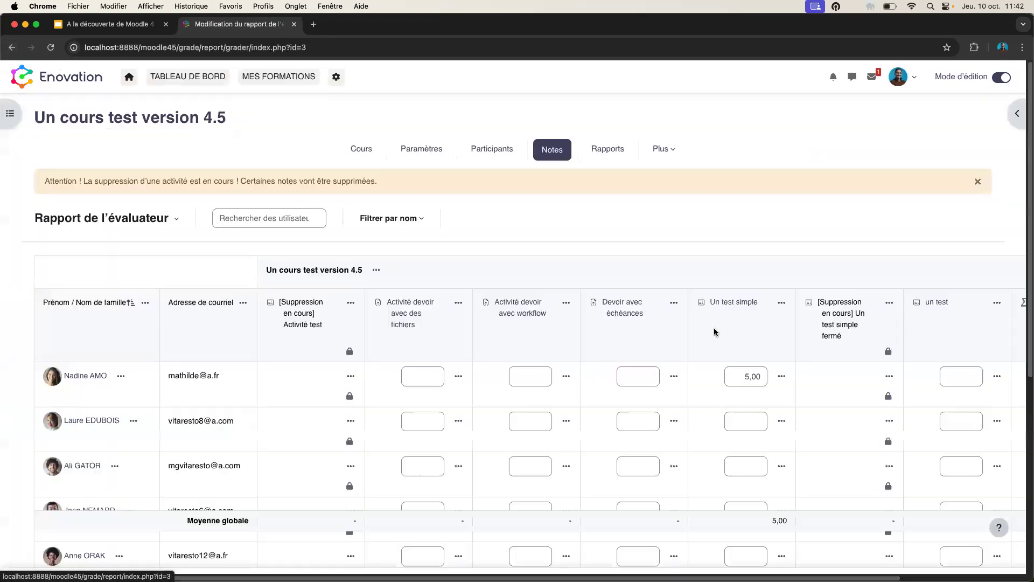
# - Collapse the Activité test column with Replier from its header menu
pyautogui.click(350, 305)
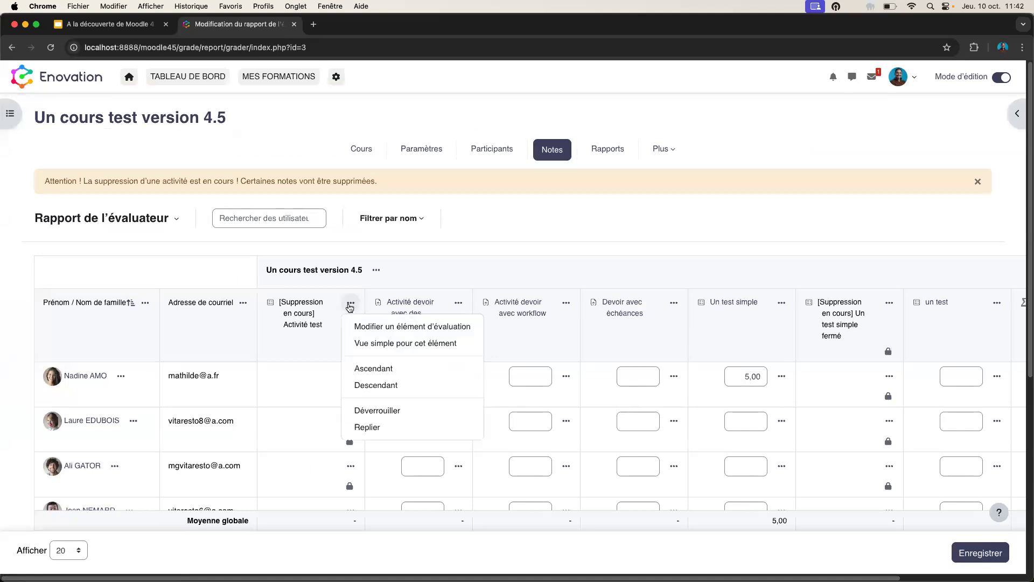
pyautogui.click(376, 431)
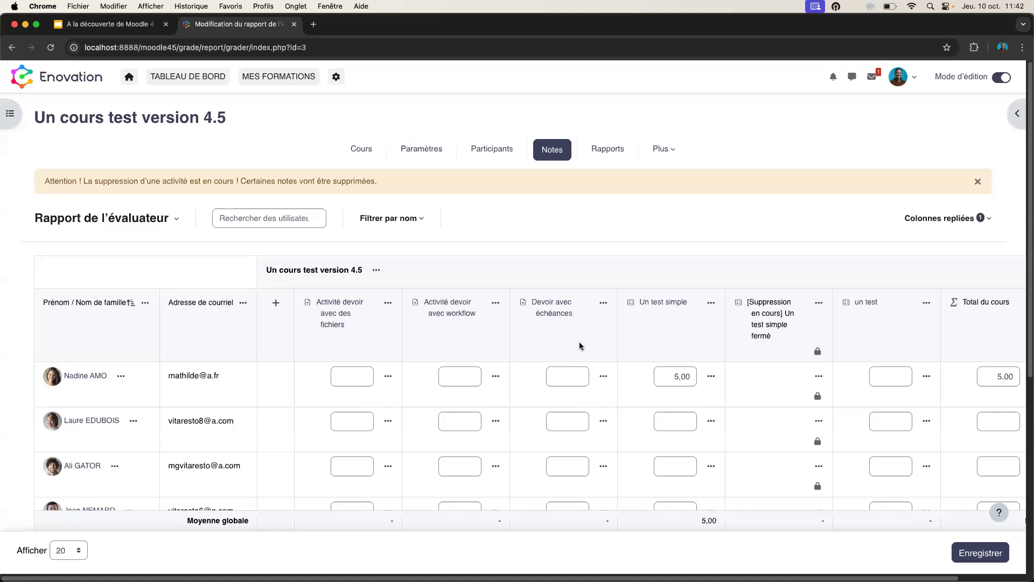
pyautogui.click(292, 218)
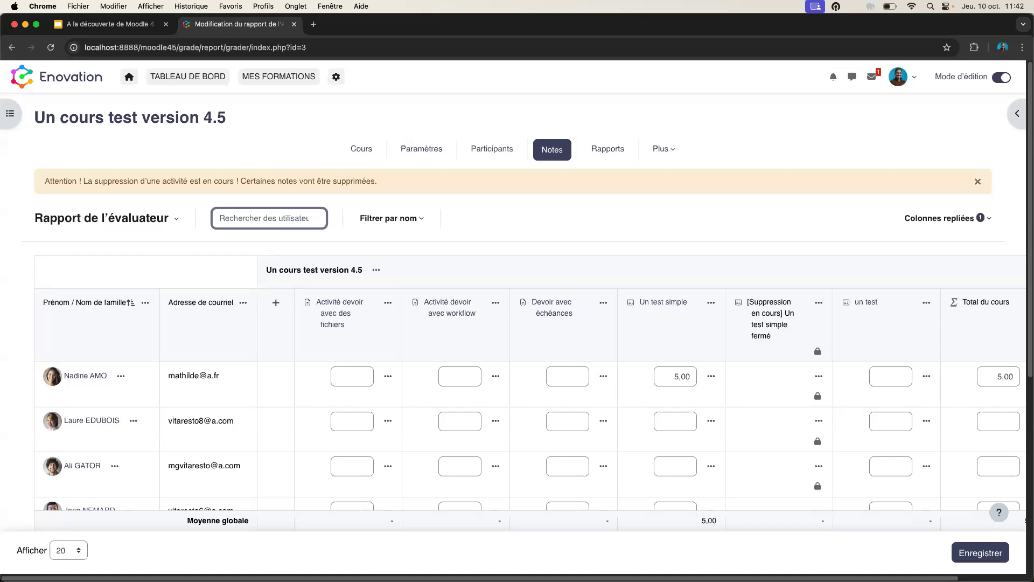
# - Open the quiz Un test simple from the course page and view its Résultats attempts table
pyautogui.click(364, 151)
pyautogui.scroll(-3, 297, 383)
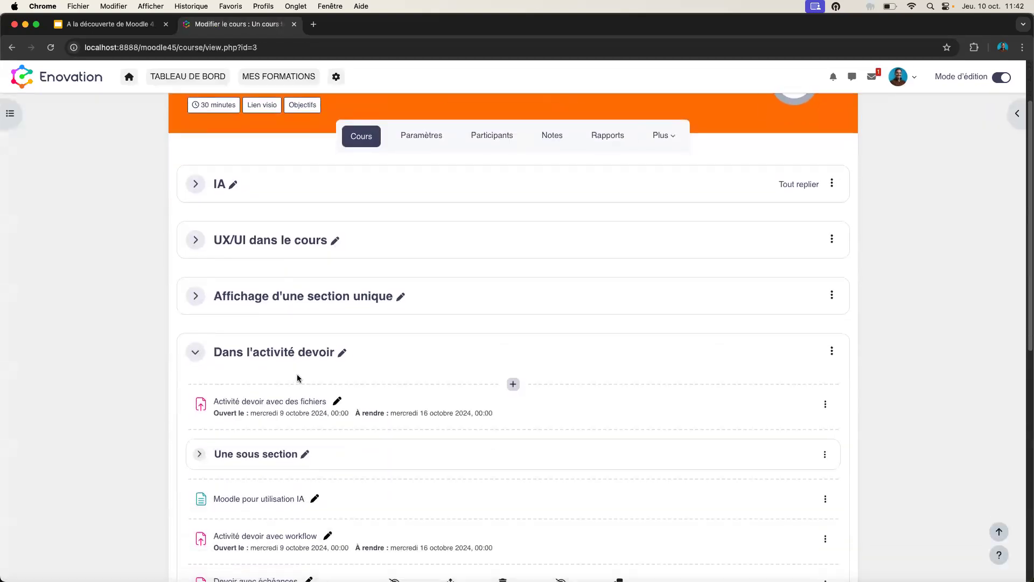
pyautogui.scroll(-2, 299, 376)
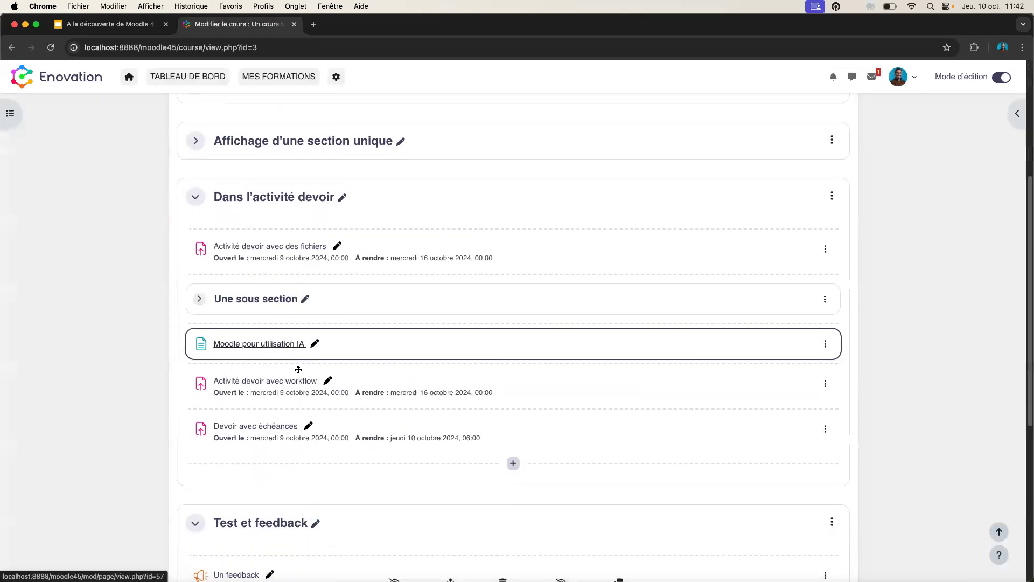
pyautogui.scroll(-2, 296, 377)
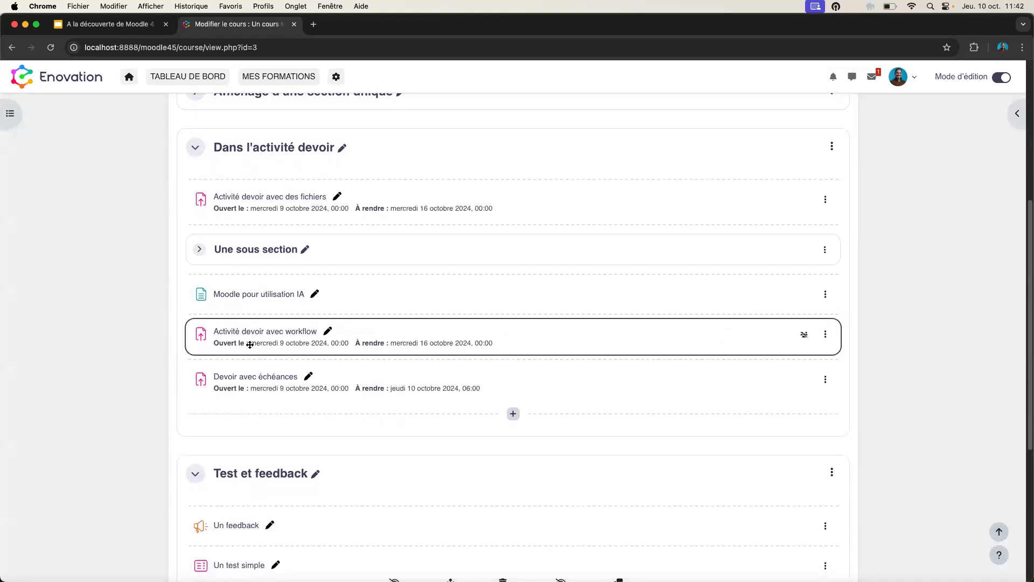
pyautogui.scroll(-4, 254, 337)
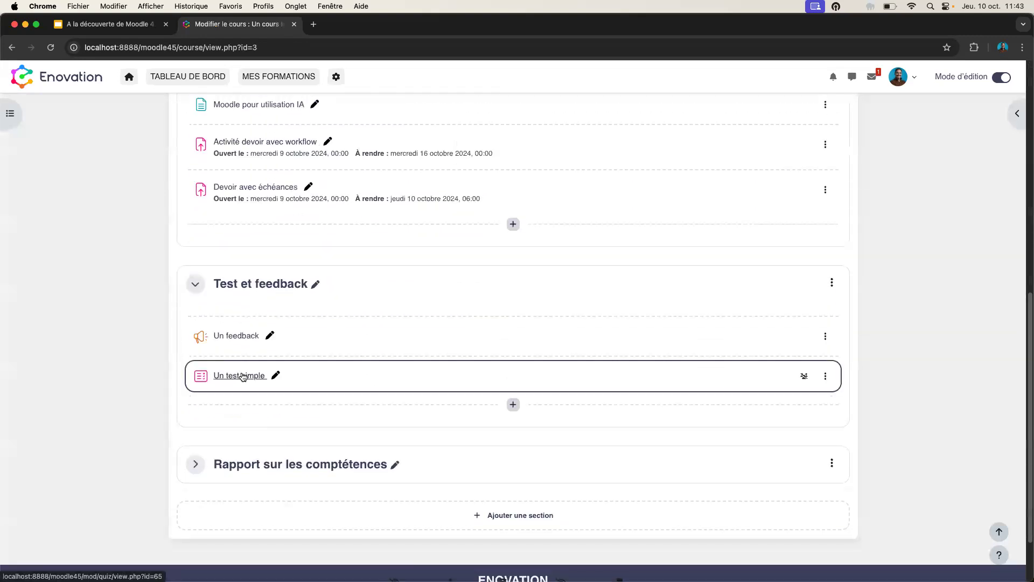
pyautogui.click(243, 377)
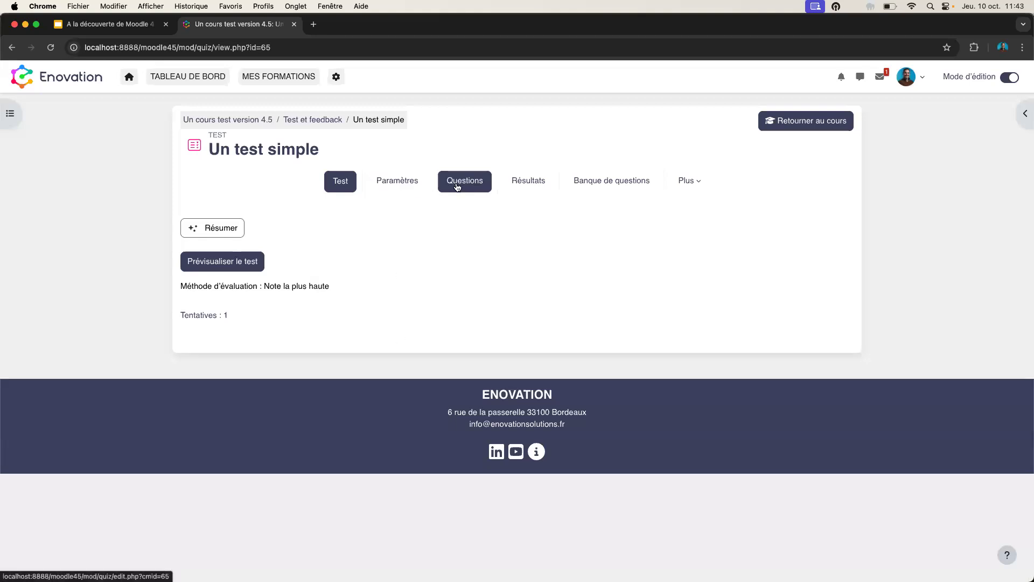
pyautogui.click(517, 185)
pyautogui.scroll(-5, 237, 328)
pyautogui.scroll(-3, 237, 327)
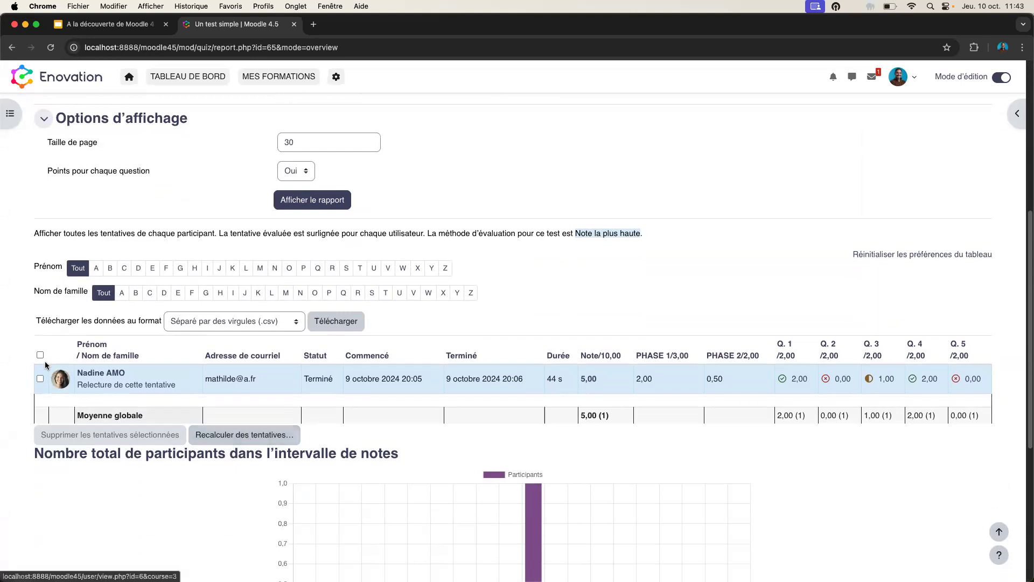
# - Select the attempt, open Recalculer choosing selected questions only, then close the dialog without regrading
pyautogui.click(40, 378)
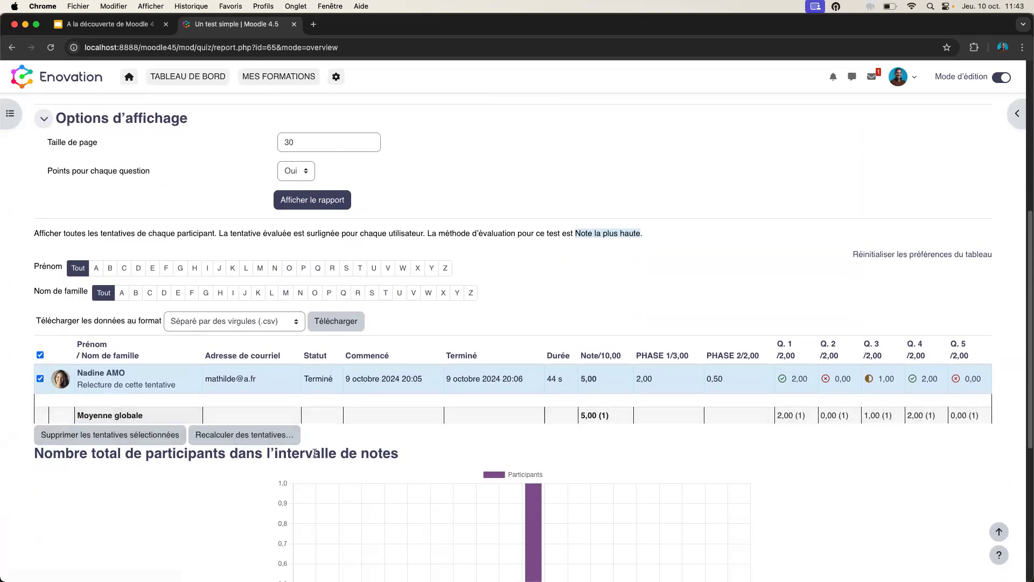
pyautogui.click(250, 439)
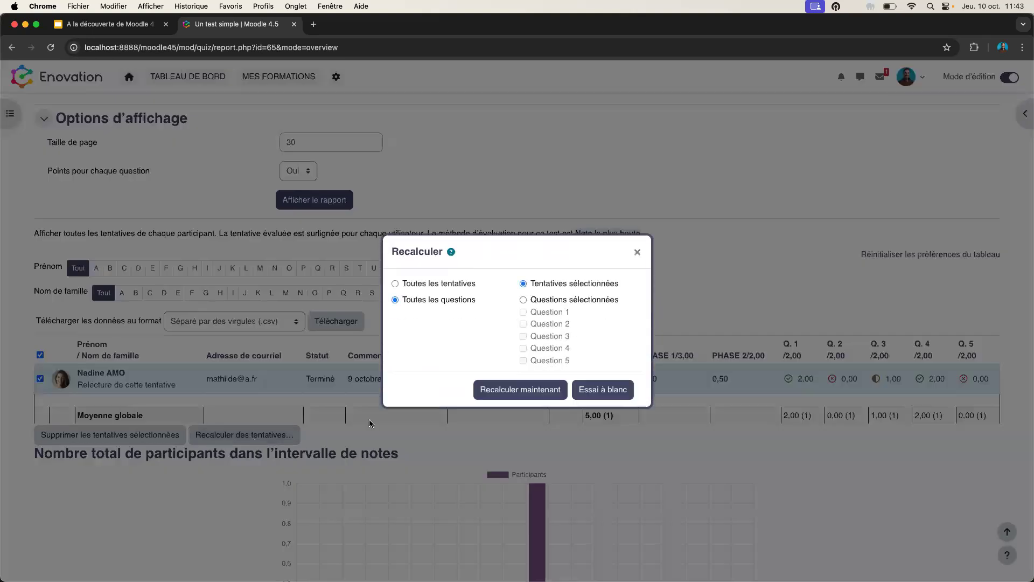
pyautogui.click(523, 299)
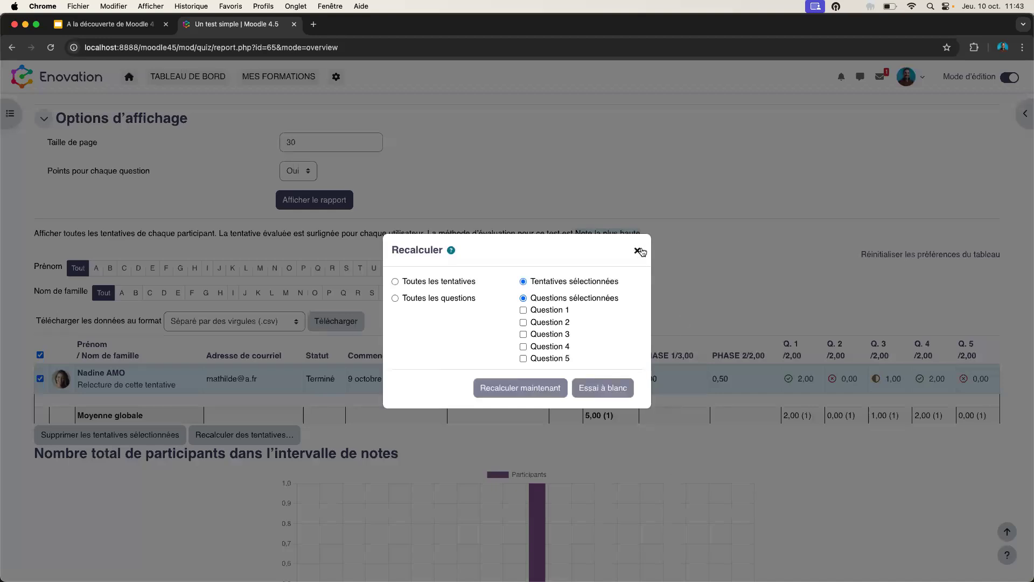
pyautogui.click(637, 250)
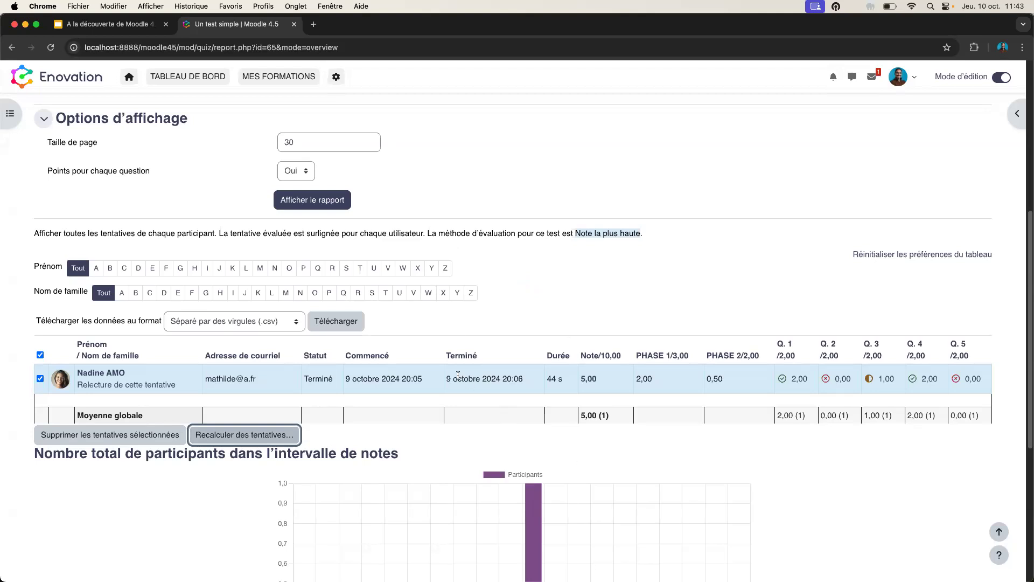
pyautogui.scroll(5, 905, 169)
# - Return to the course, expand the IA section and open Une page simple's Paramètres form
pyautogui.scroll(3, 905, 167)
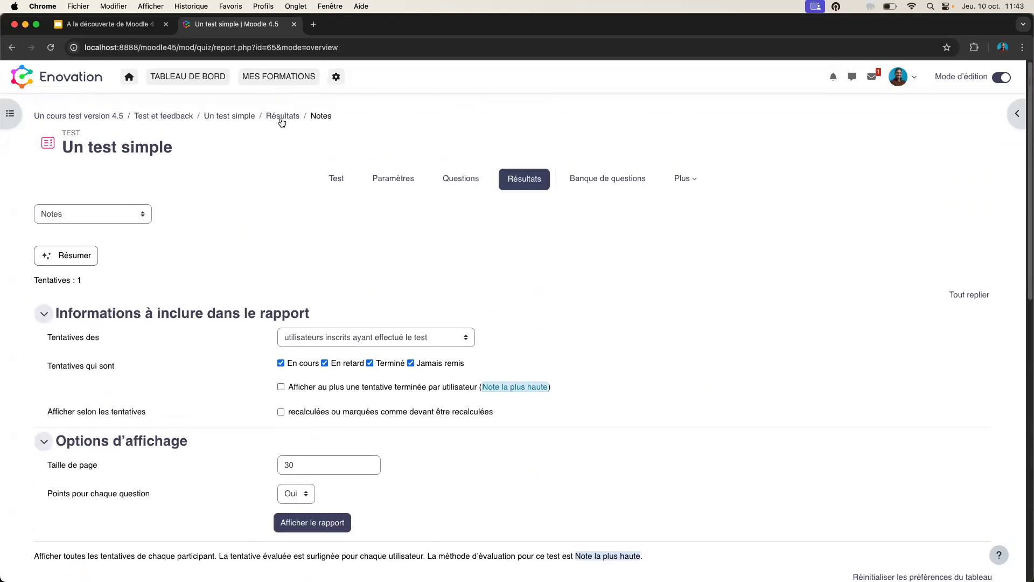
pyautogui.click(336, 178)
pyautogui.click(837, 122)
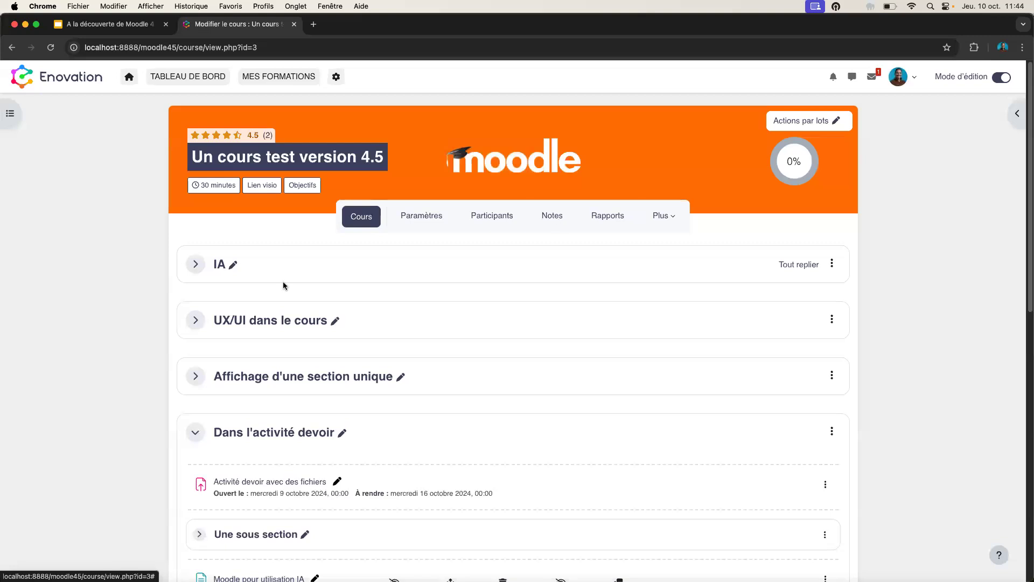
pyautogui.scroll(-7, 273, 345)
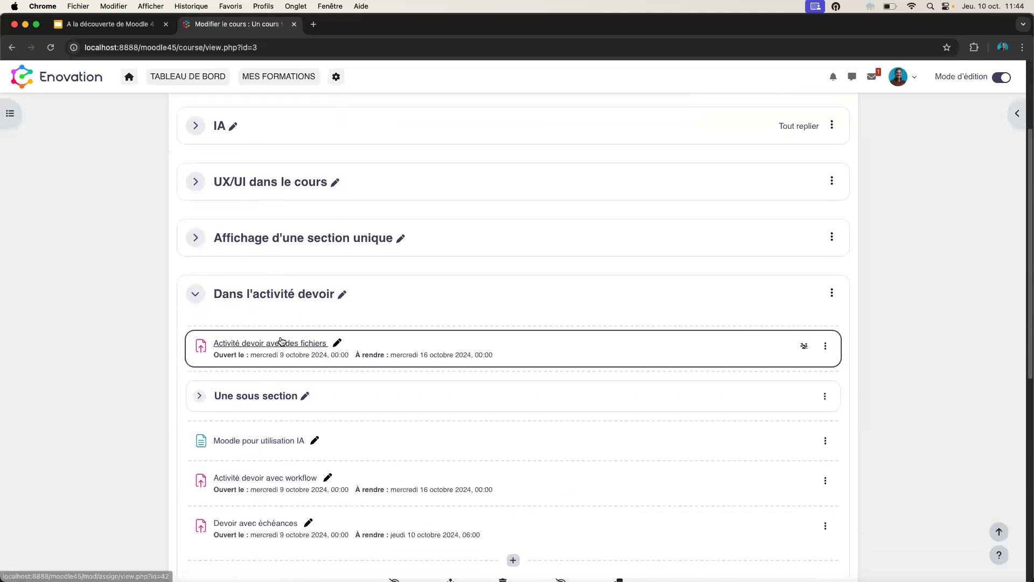
pyautogui.scroll(-4, 322, 422)
pyautogui.scroll(7, 319, 418)
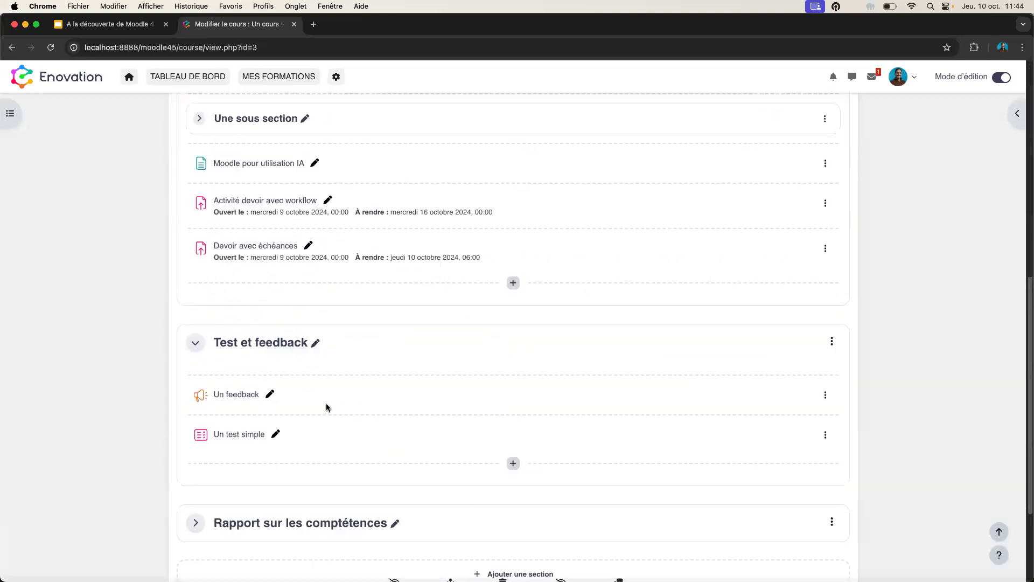
pyautogui.scroll(4, 328, 354)
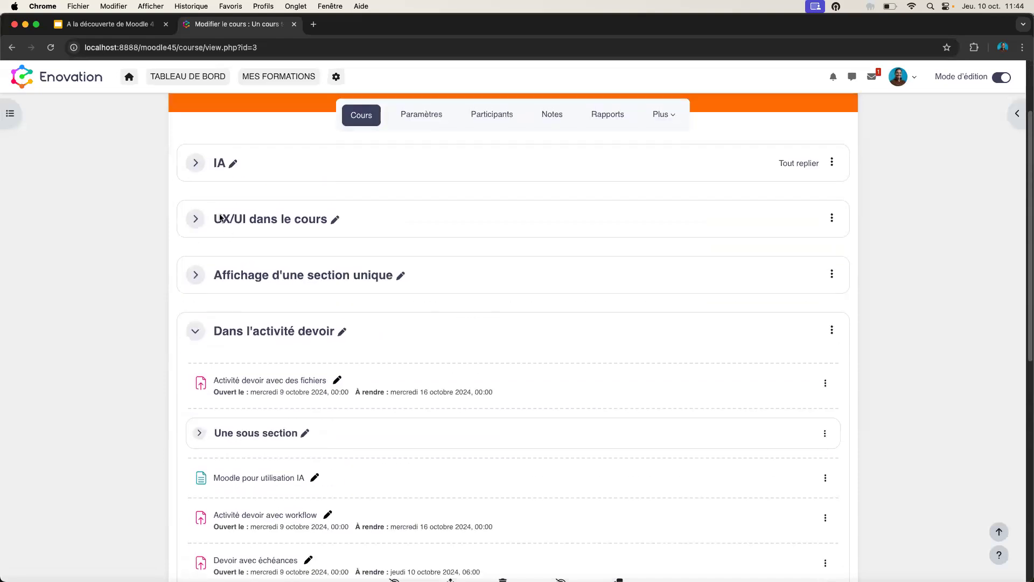
pyautogui.click(195, 163)
pyautogui.click(263, 256)
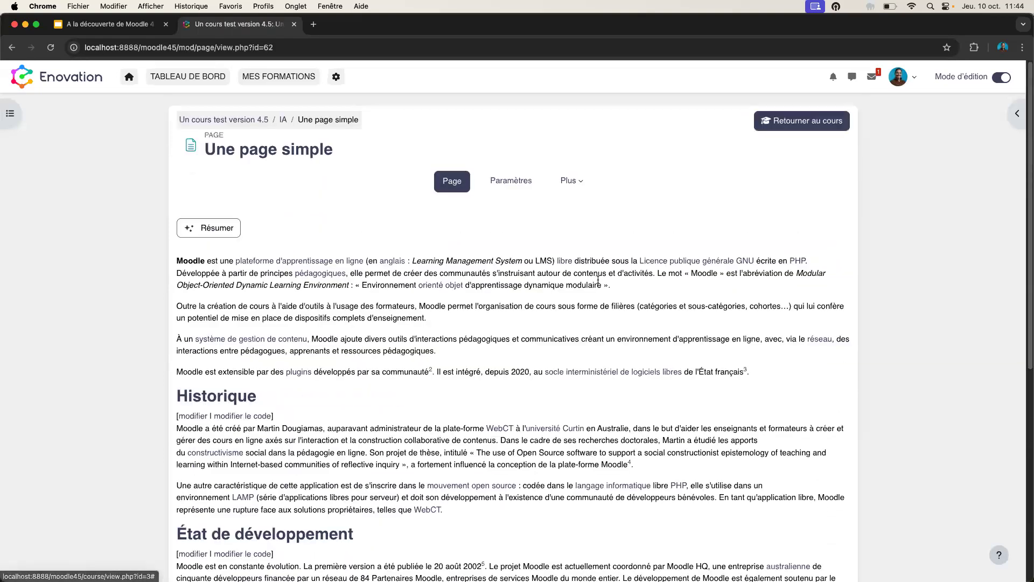
pyautogui.click(515, 183)
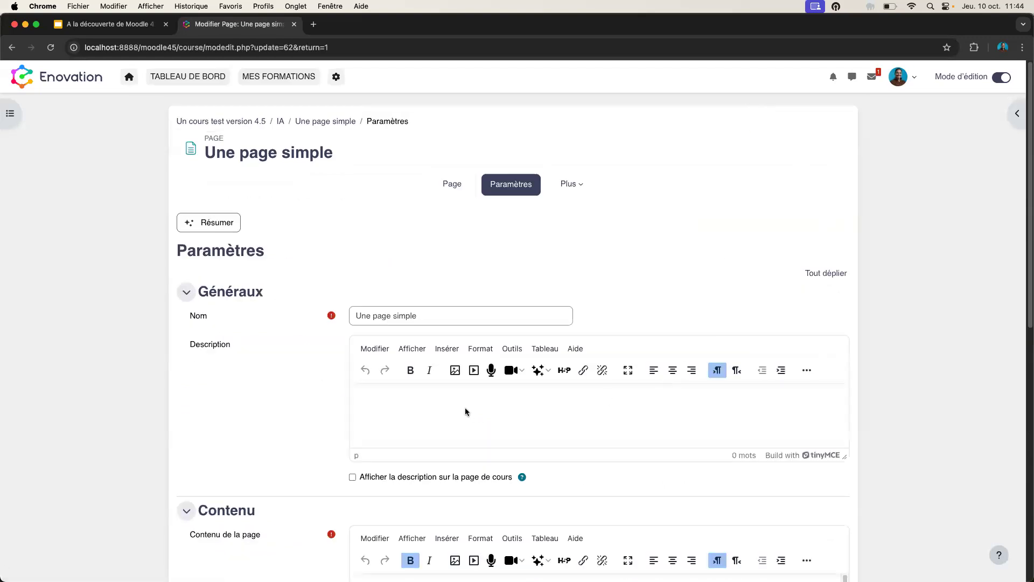
# - Try Enregistrer l'écran for the description, cancel it after the permissions warning, and open the user menu
pyautogui.click(520, 373)
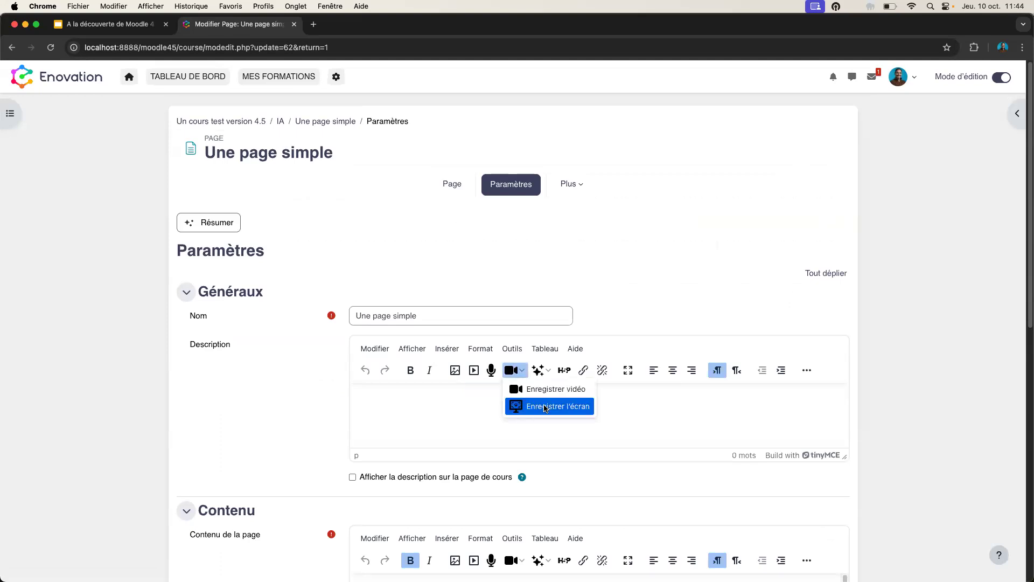
pyautogui.click(546, 407)
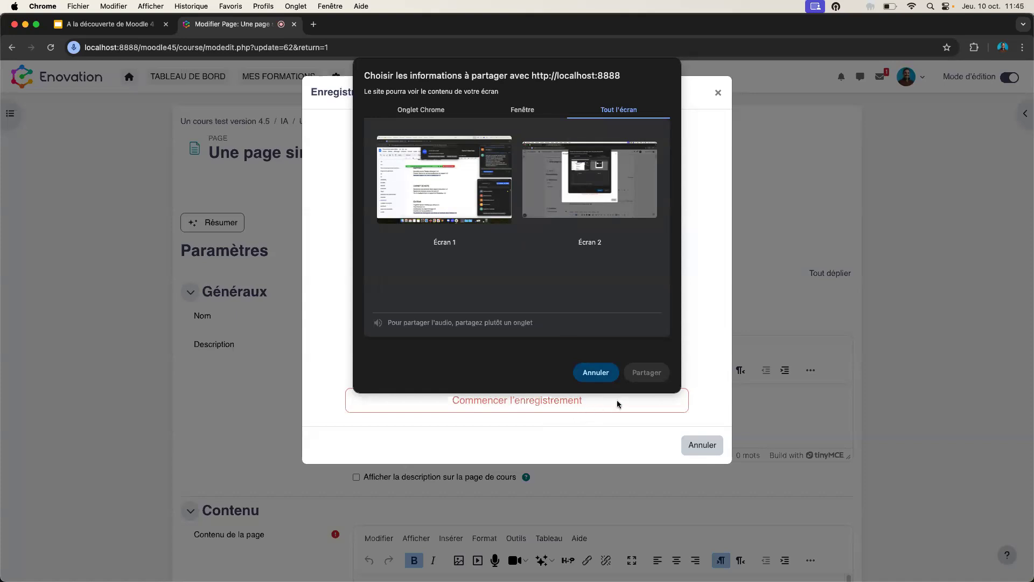
pyautogui.click(597, 374)
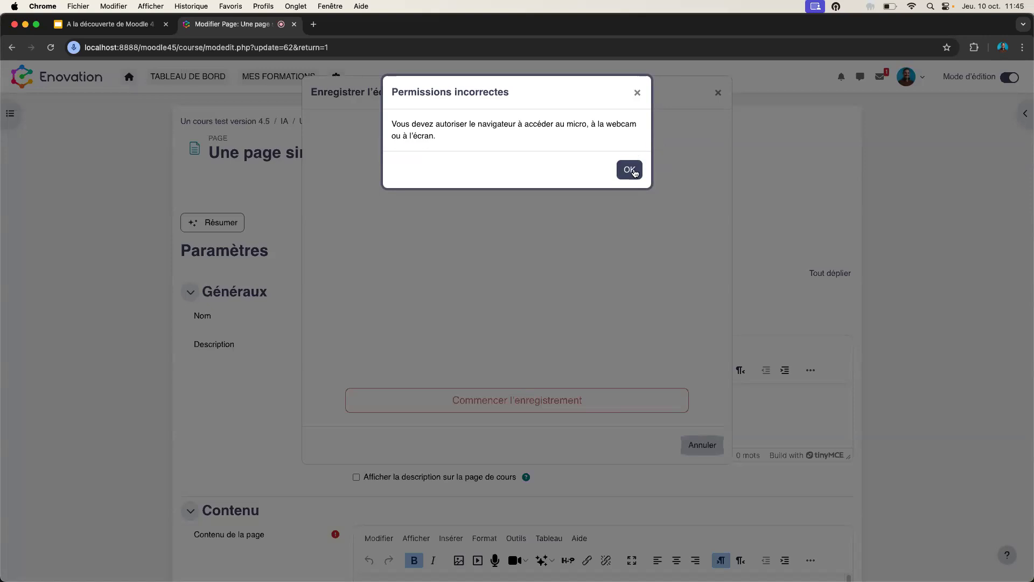
pyautogui.click(629, 170)
pyautogui.click(718, 94)
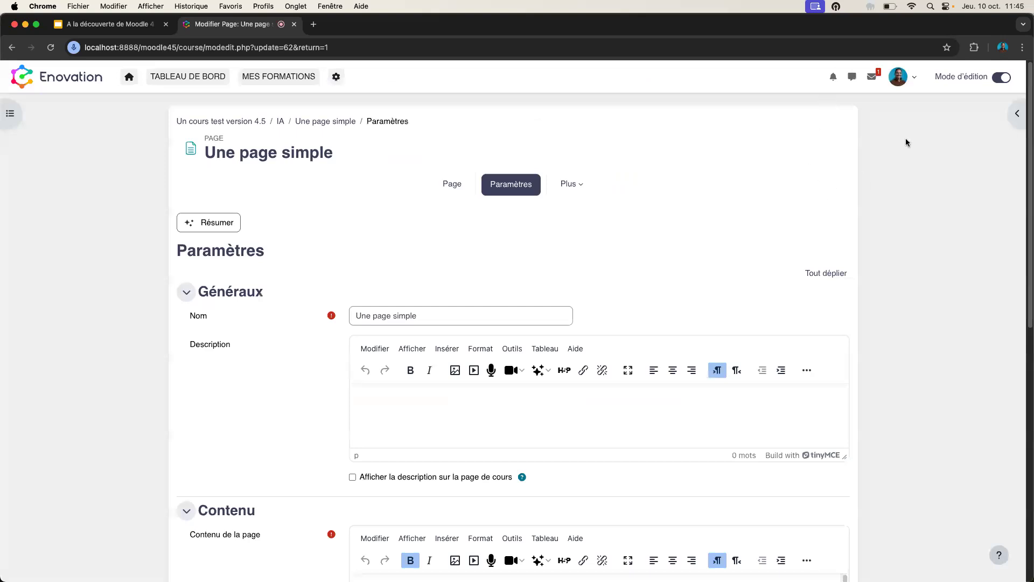
pyautogui.click(910, 80)
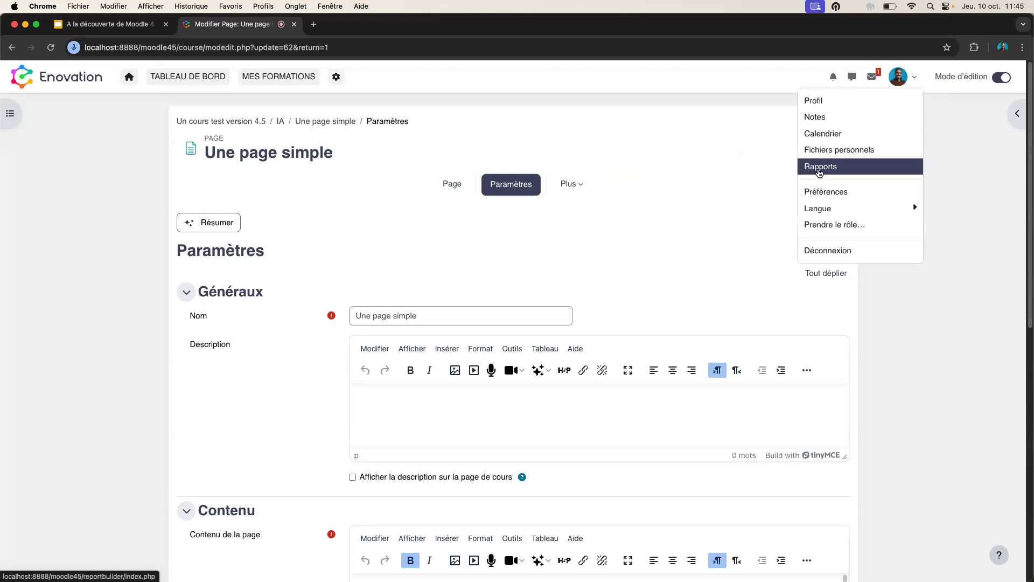
# - Review the Fichiers selon contexte report's conditions and the rôles report, then close back to Rapports personnalisés
pyautogui.click(819, 169)
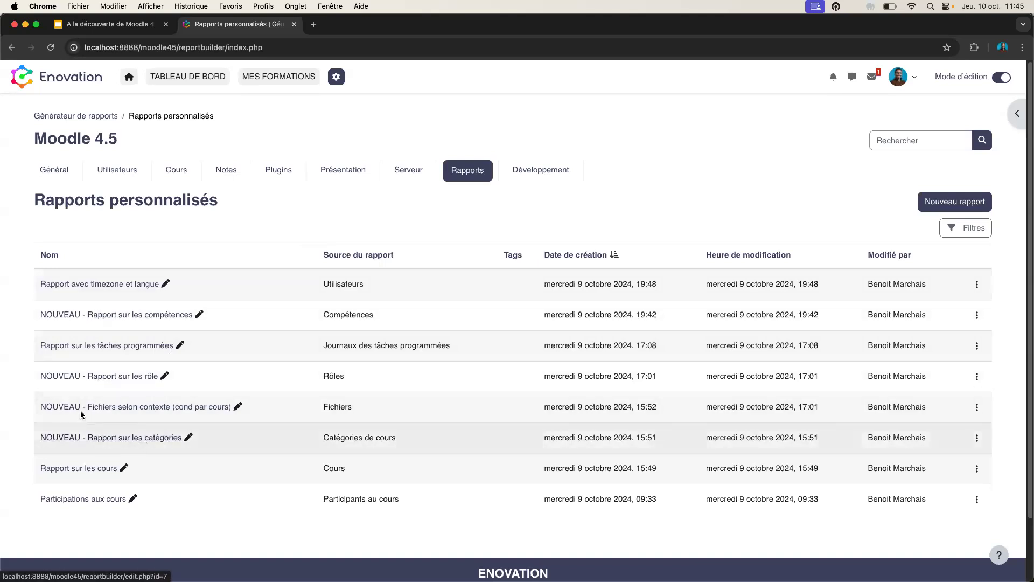
pyautogui.click(129, 410)
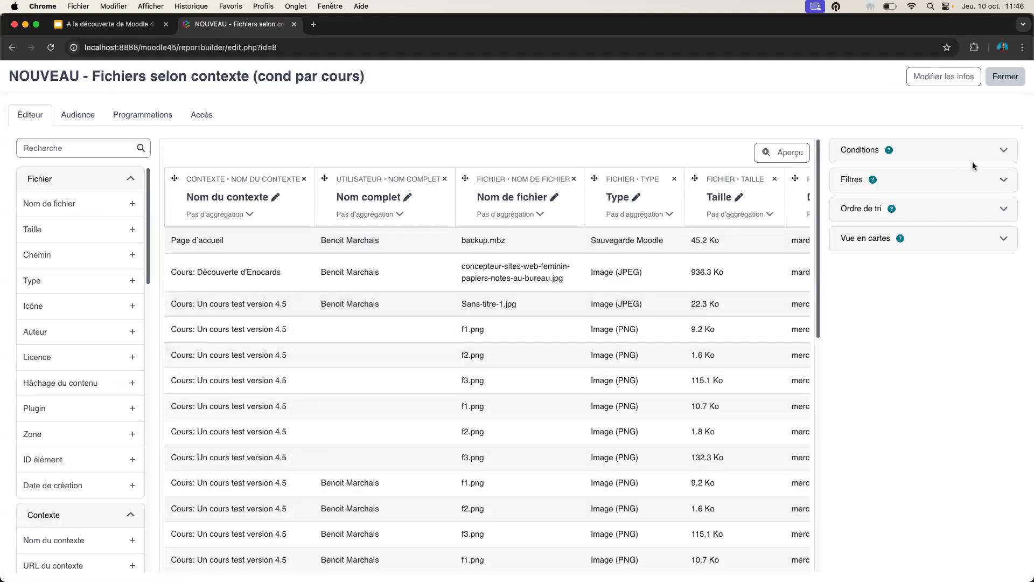
pyautogui.click(1004, 150)
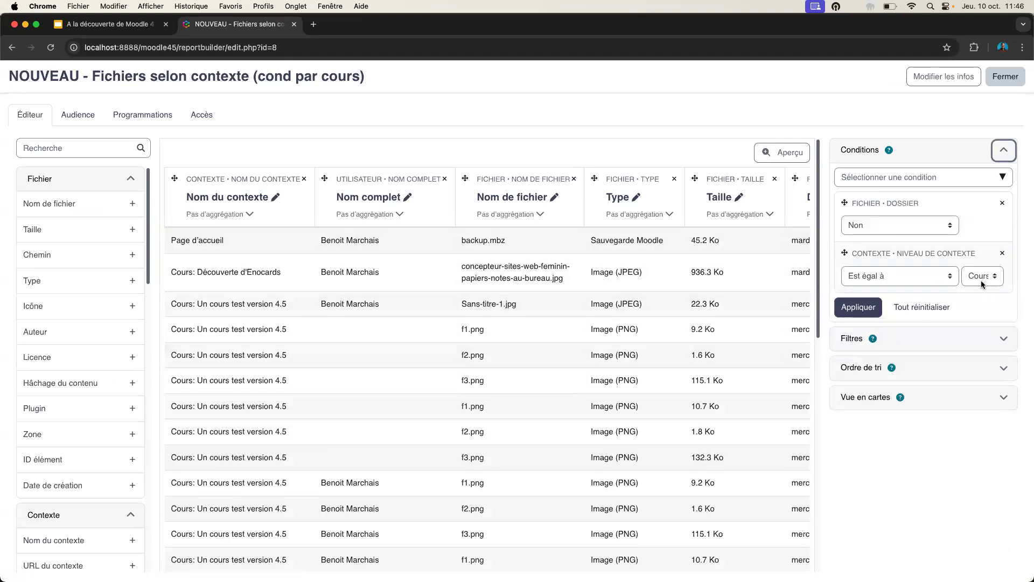
pyautogui.click(12, 48)
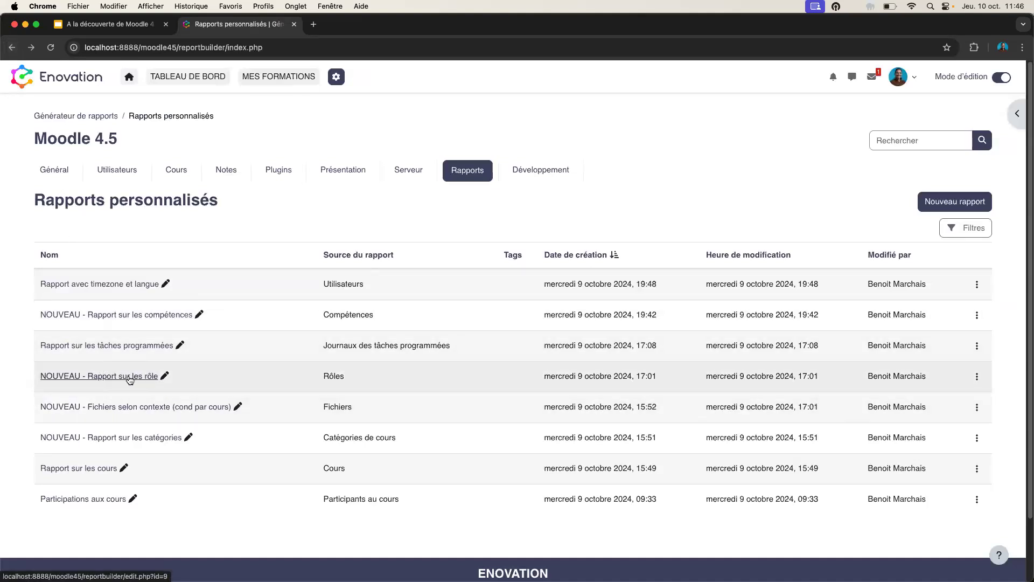
pyautogui.click(129, 377)
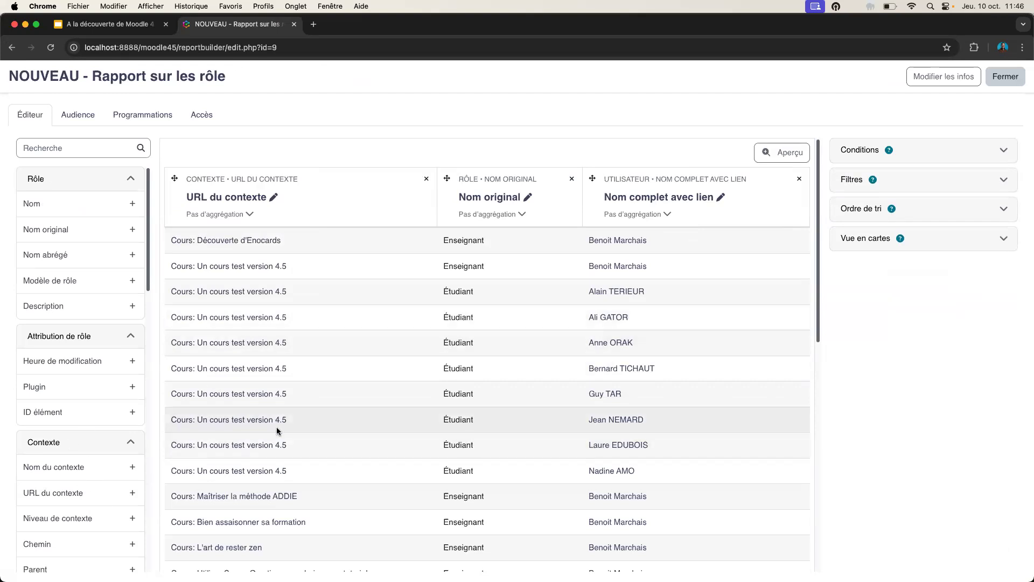
pyautogui.click(1005, 76)
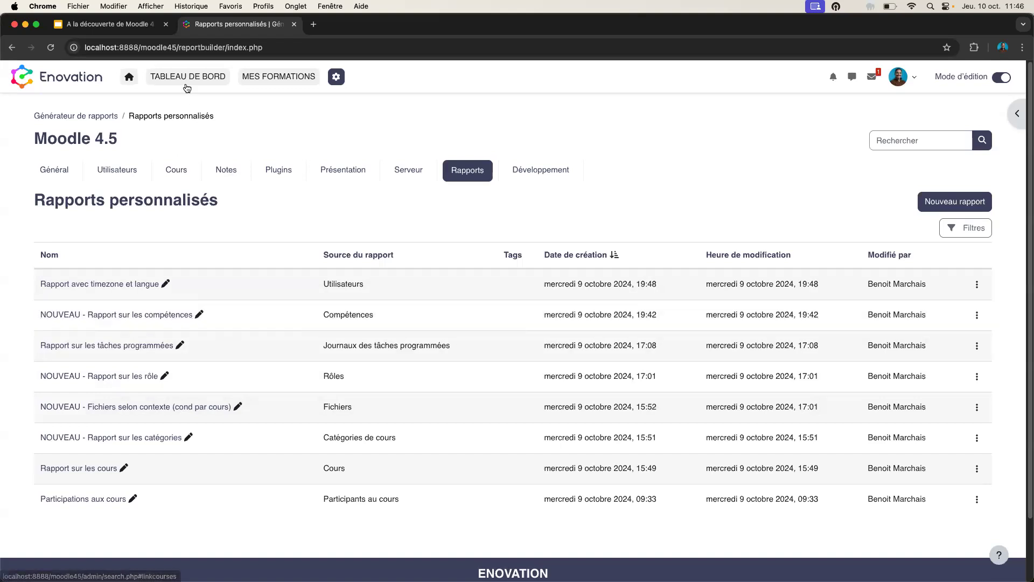
# - Open Un cours test version 4.5 from MES FORMATIONS and expand Rapport sur les compétences to see its reports
pyautogui.click(243, 78)
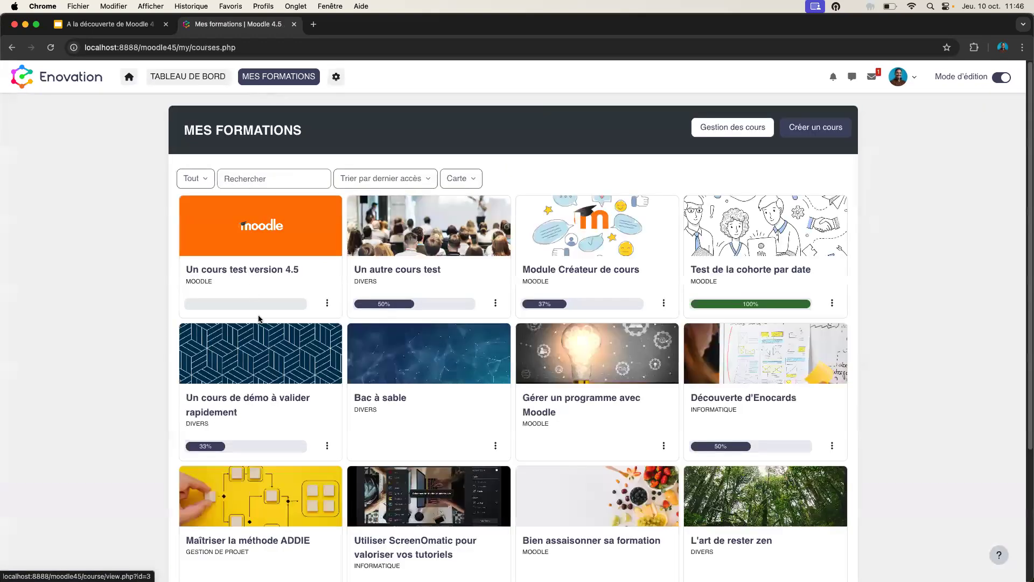
pyautogui.click(254, 256)
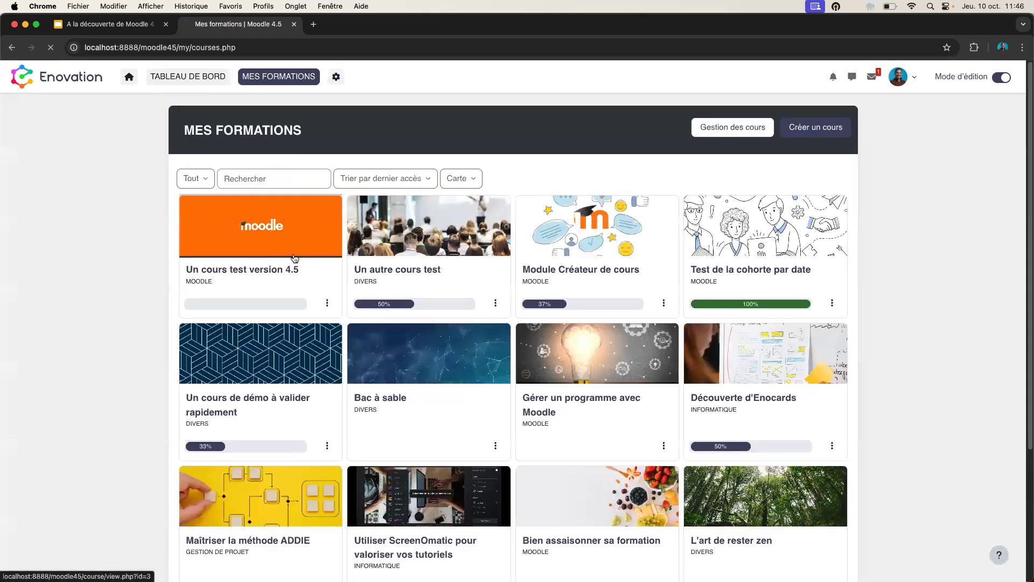
pyautogui.scroll(-6, 516, 358)
pyautogui.scroll(-6, 517, 358)
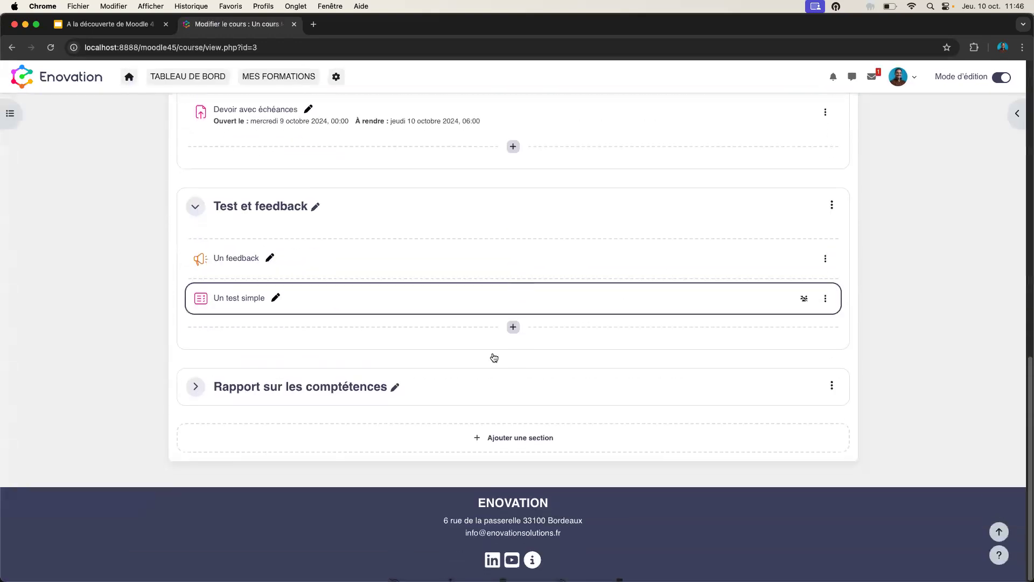
pyautogui.click(201, 393)
pyautogui.scroll(-6, 795, 323)
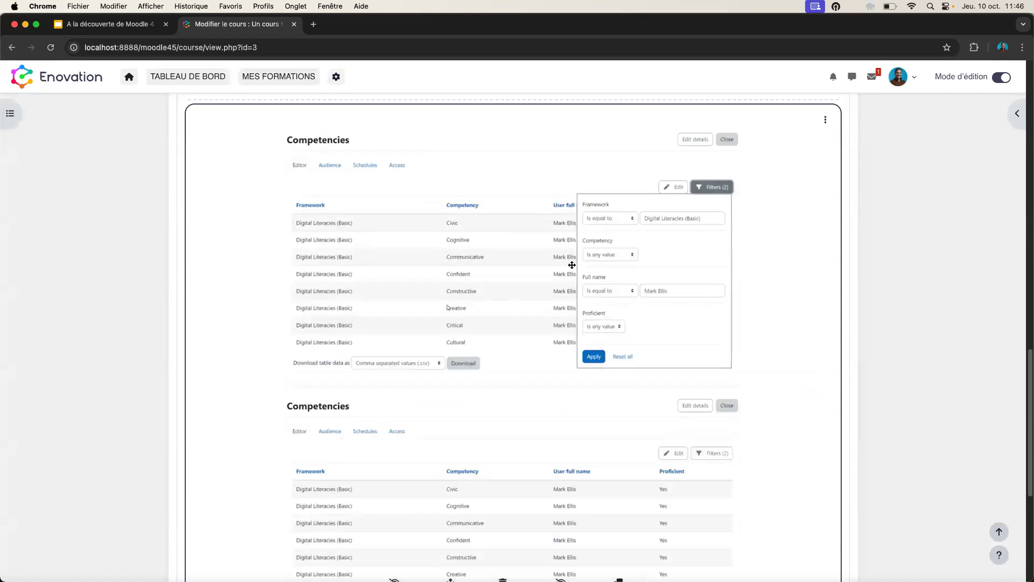
pyautogui.scroll(-2, 697, 353)
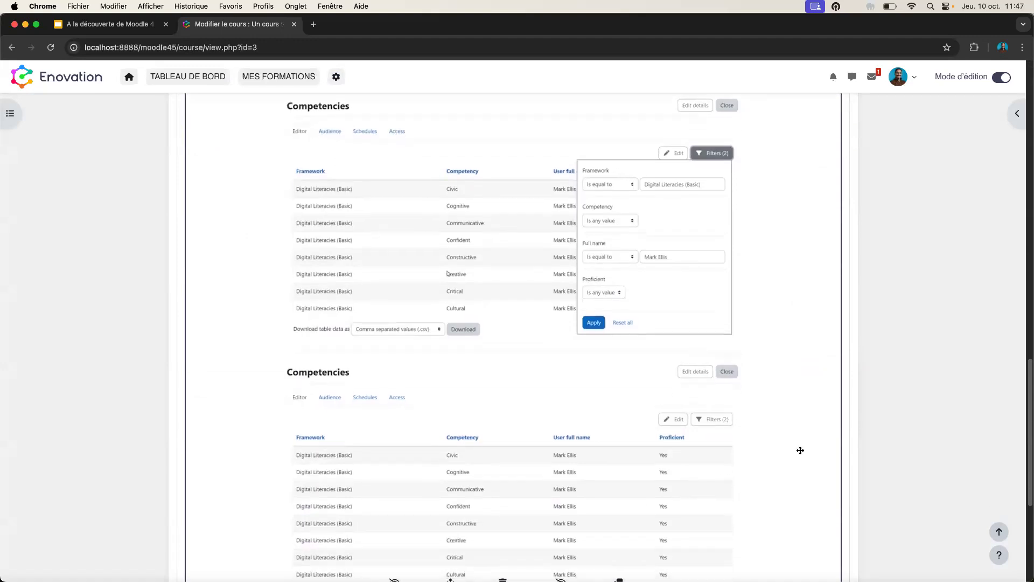
pyautogui.scroll(-5, 775, 423)
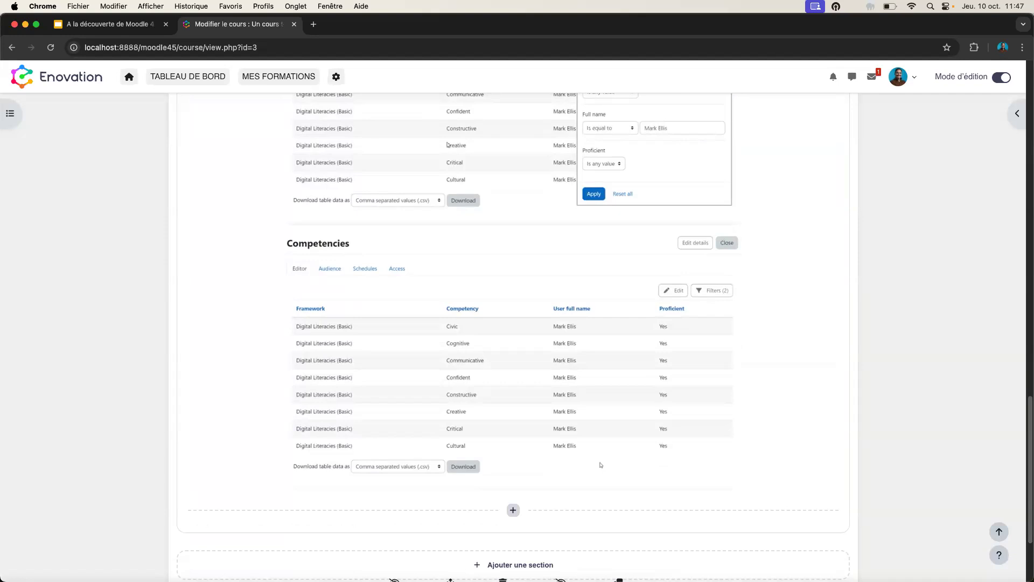
pyautogui.scroll(5, 619, 345)
pyautogui.scroll(20, 582, 290)
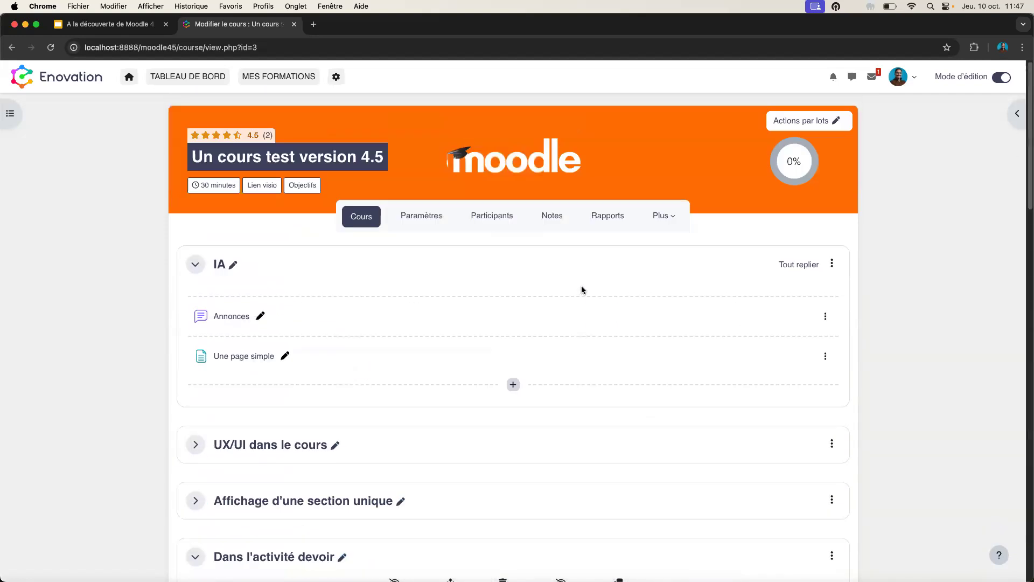